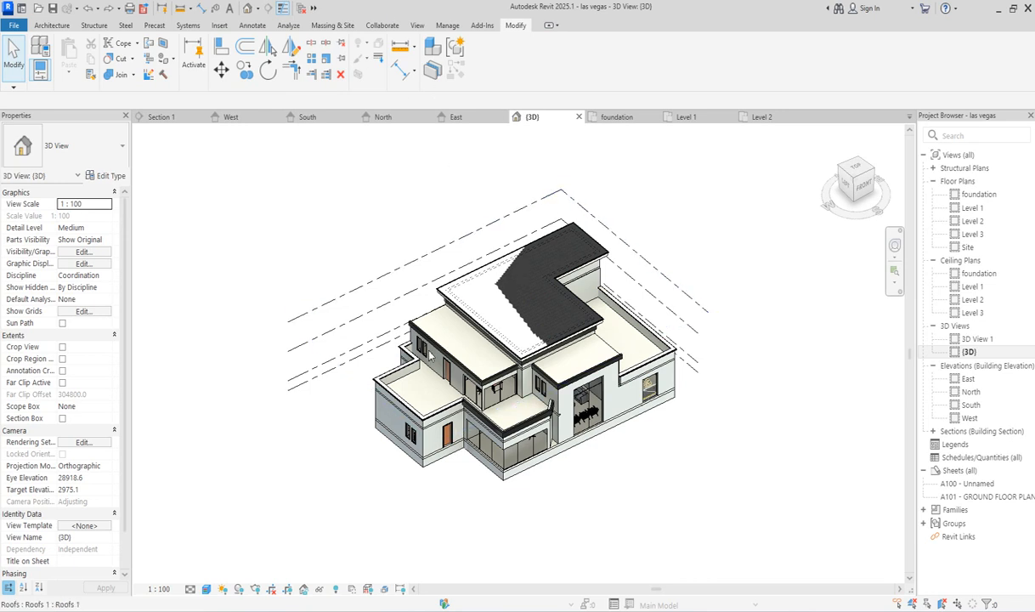
Review the house in 3D and examine its Level 1 and Level 2 floor plans
scroll(586, 429, up, 2)
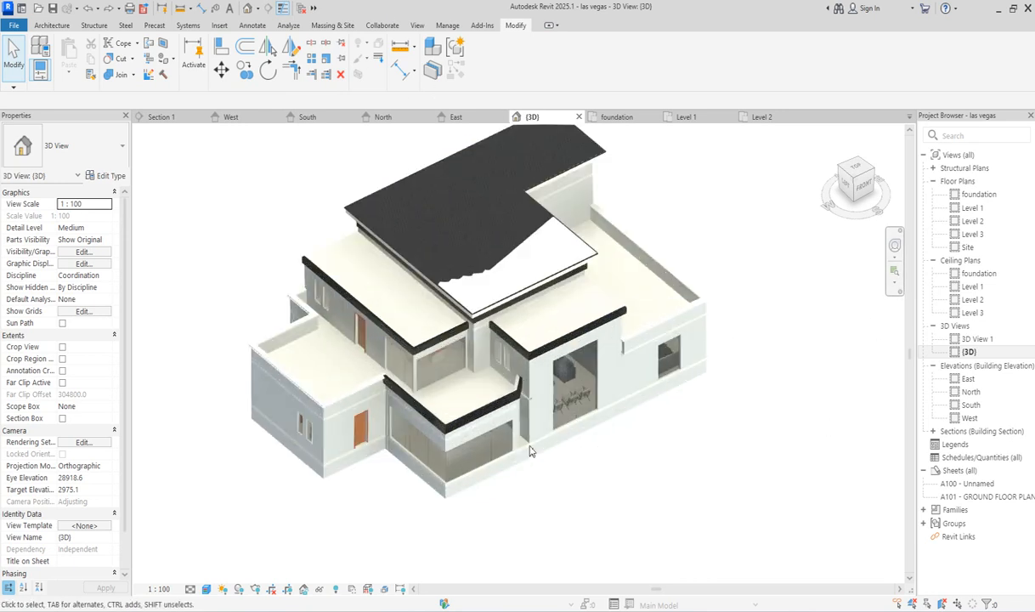
click(973, 208)
click(973, 208)
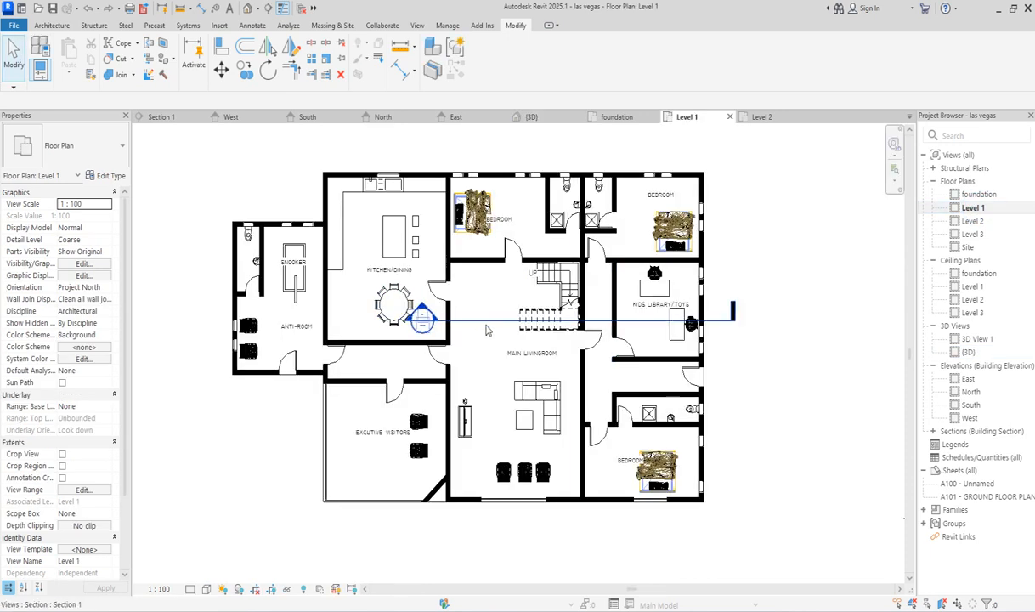
key(z)
key(f)
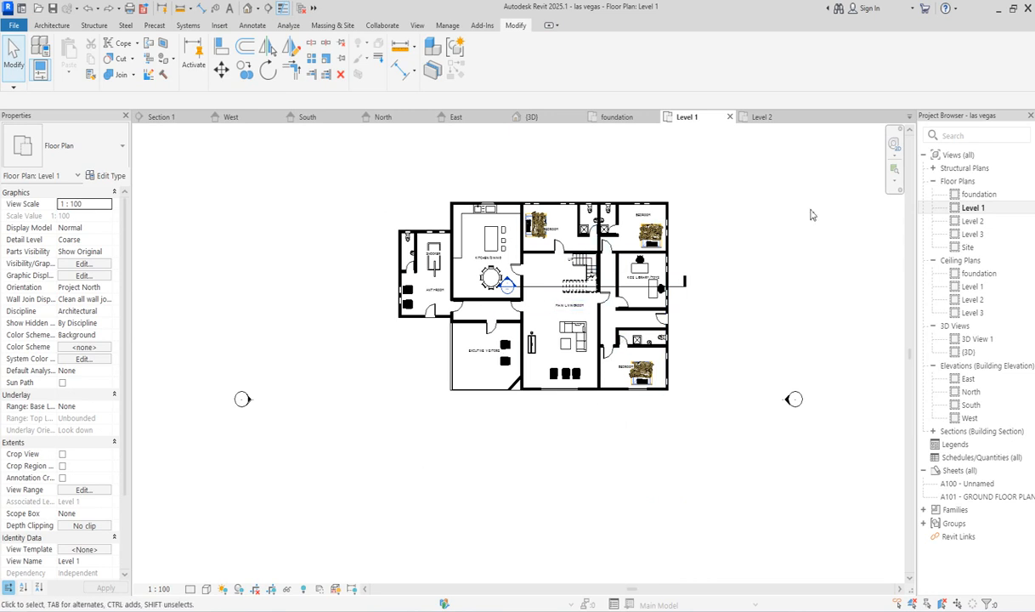
scroll(606, 278, up, 4)
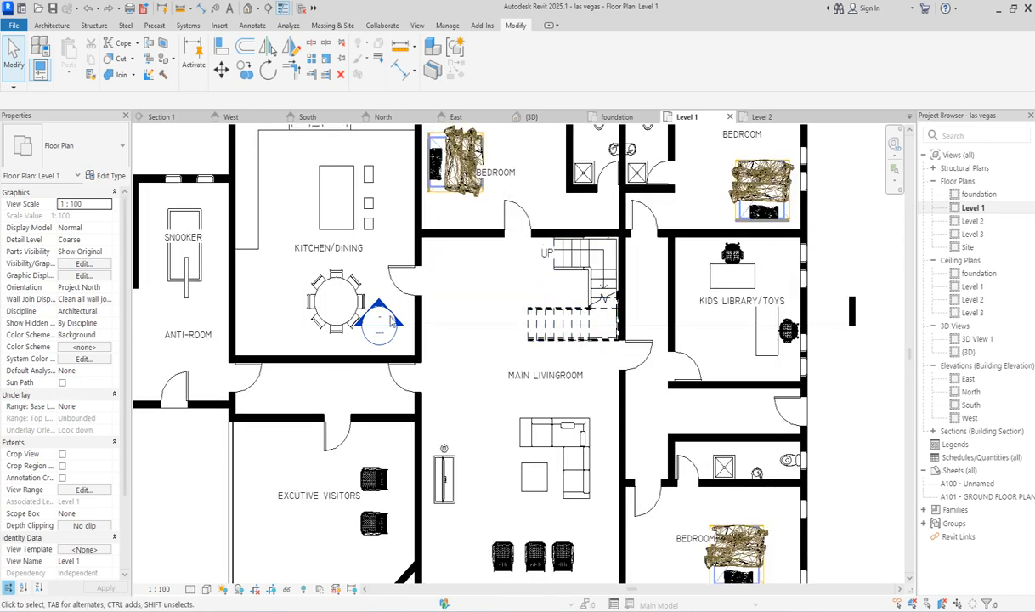
key(z)
key(f)
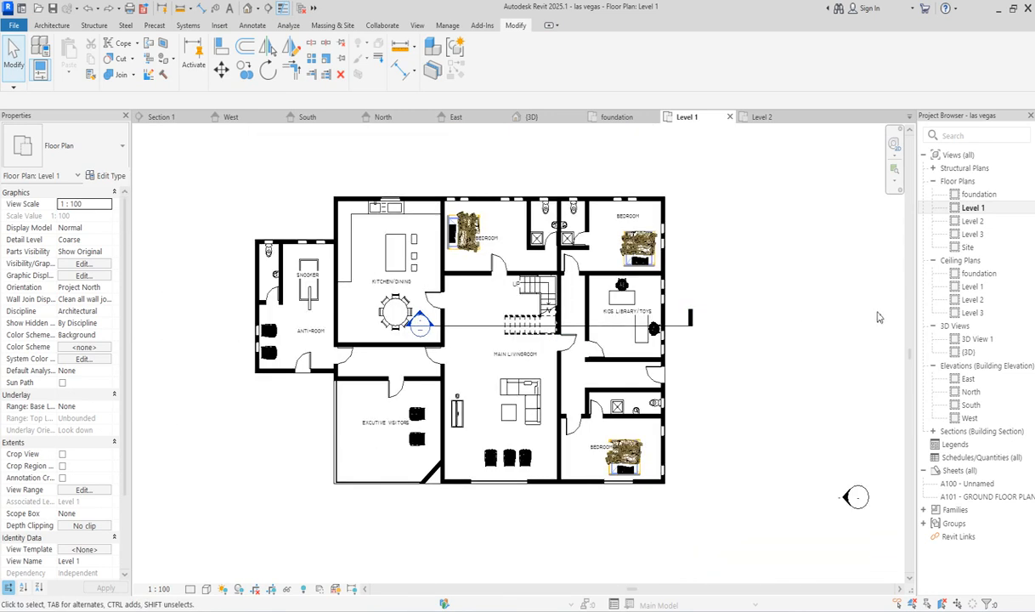
click(973, 221)
double_click(973, 221)
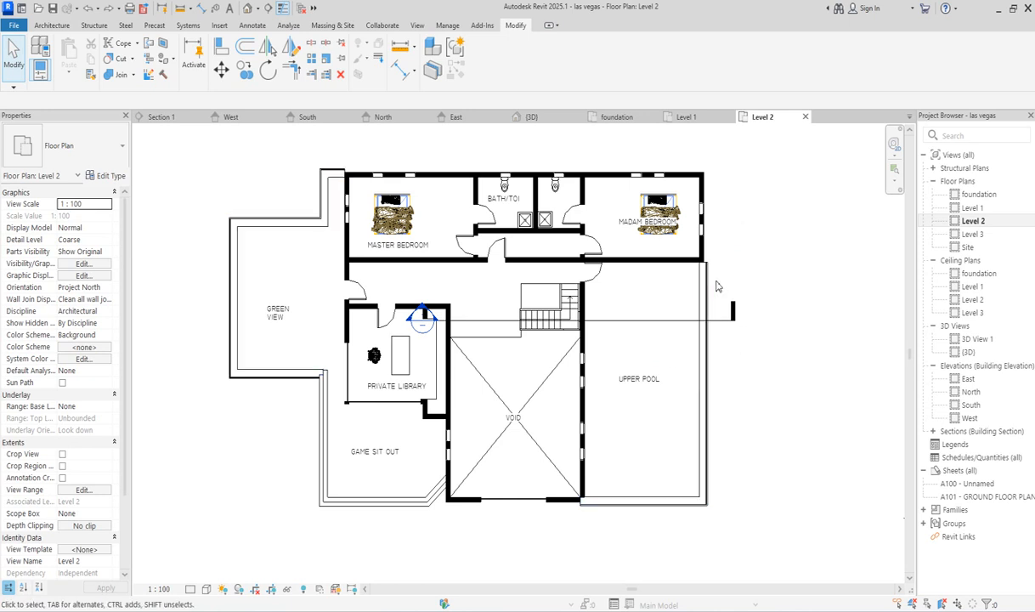
Return to the {3D} view and examine the surface of the upper roof
double_click(966, 351)
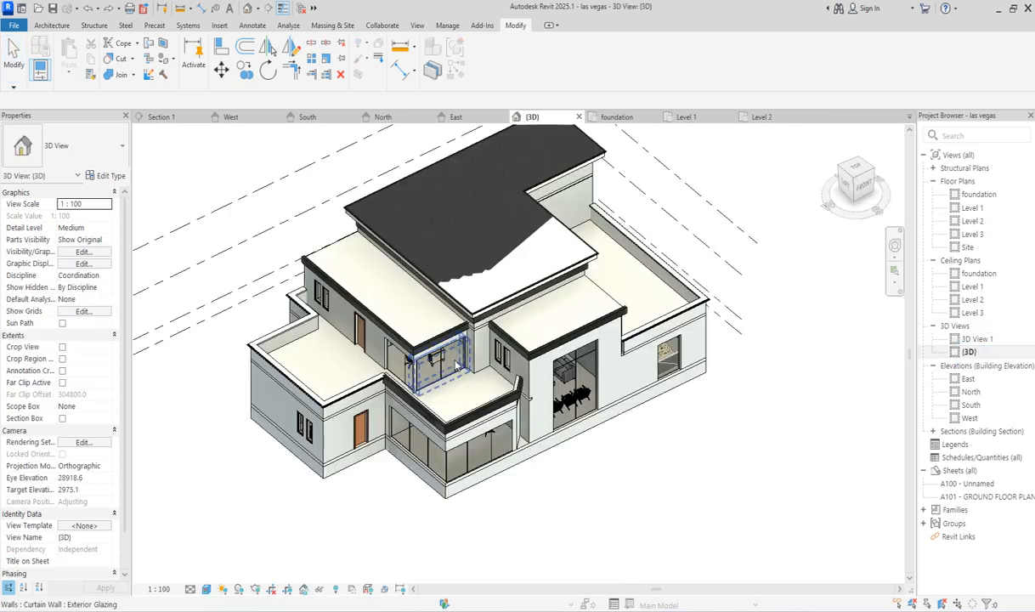
shift+middle_drag(425, 374, 266, 387)
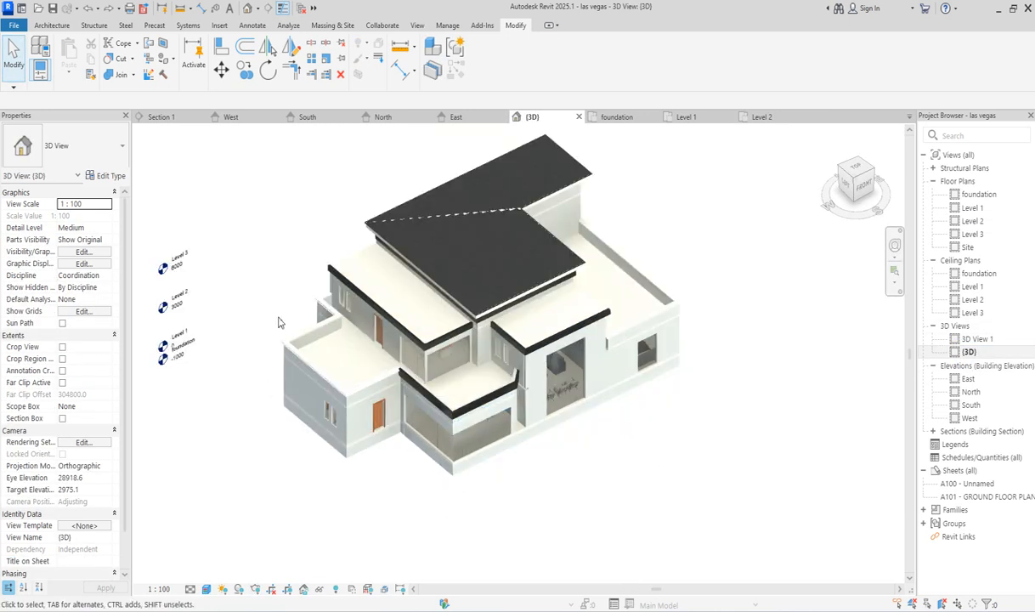
scroll(361, 266, up, 3)
scroll(470, 208, up, 3)
scroll(435, 371, down, 4)
scroll(438, 376, down, 2)
scroll(544, 212, up, 4)
scroll(578, 389, down, 3)
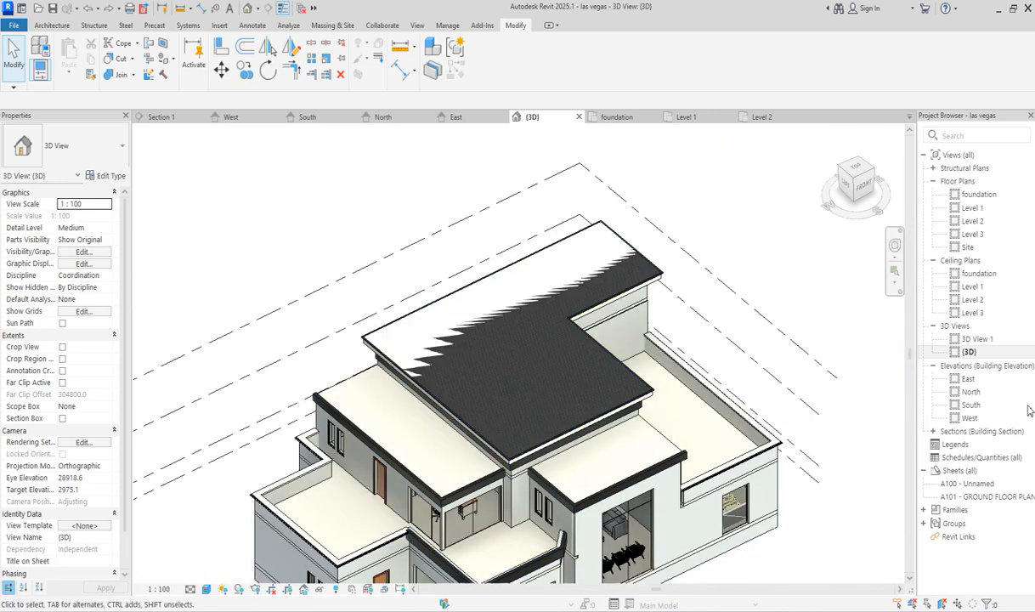
In the South elevation, nudge the uppermost FACIA roof down to a base offset of 1080
double_click(978, 408)
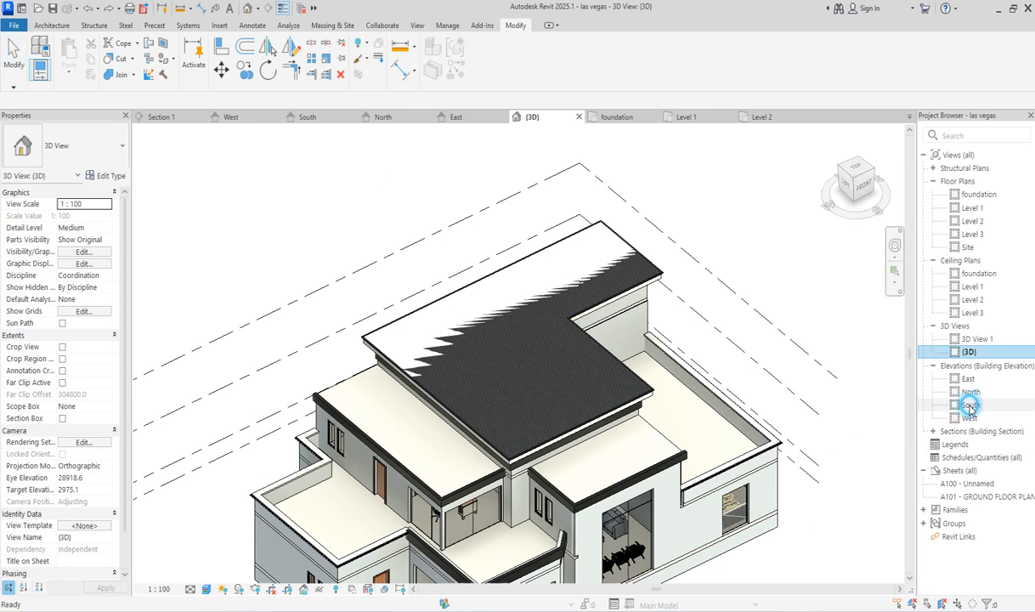
scroll(807, 315, down, 3)
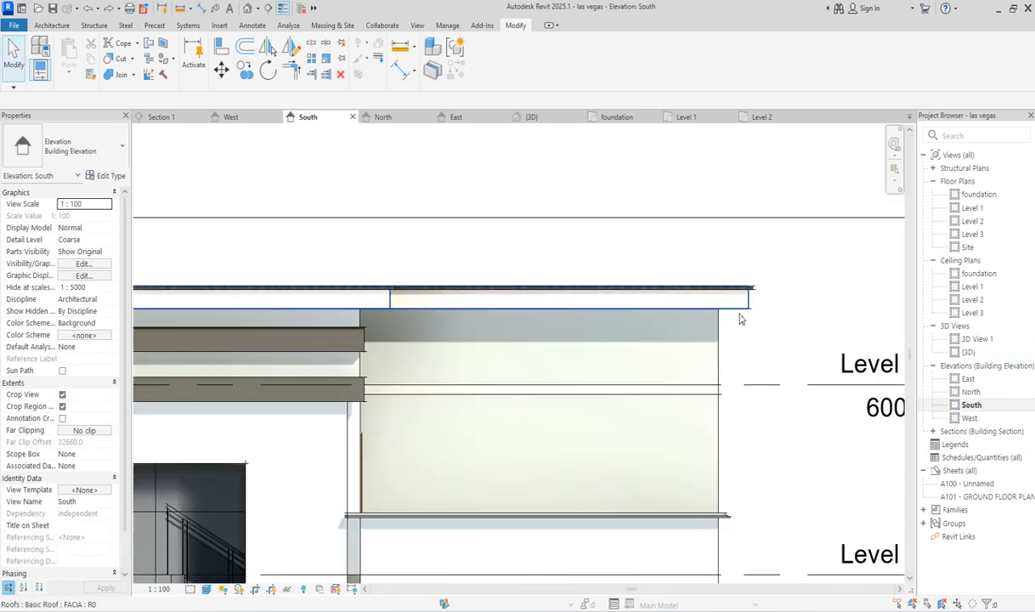
scroll(748, 316, up, 3)
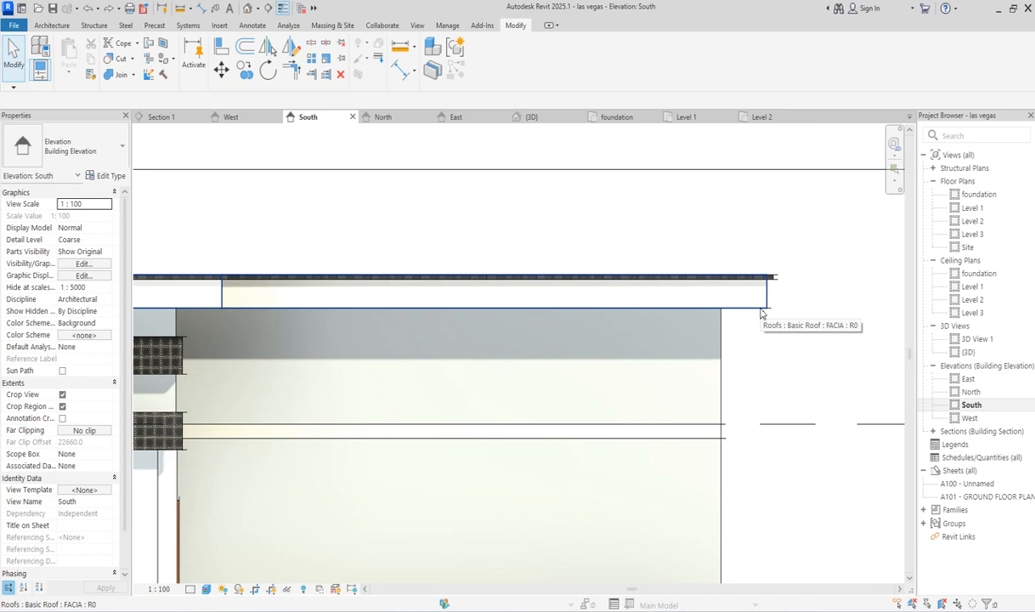
click(761, 311)
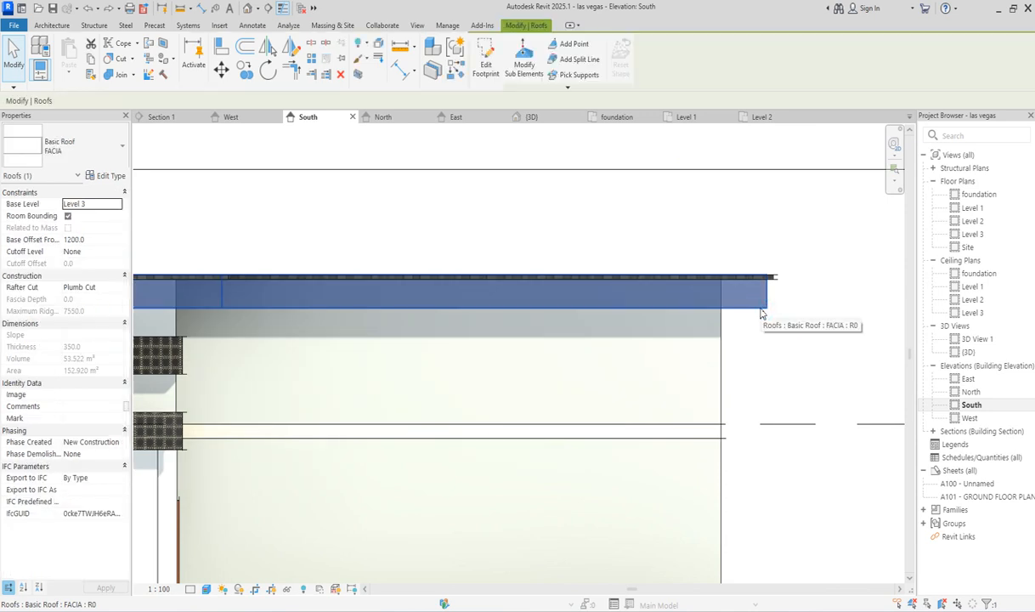
key(Down)
key(Down)
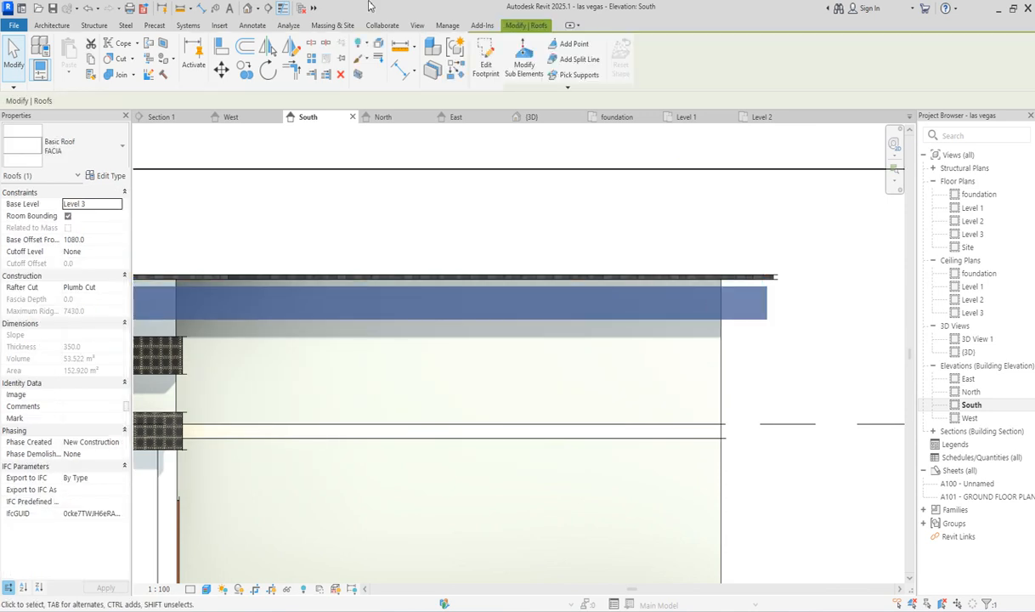
Align the top edge of the FACIA roof with the underside of the thin roof above it
click(220, 49)
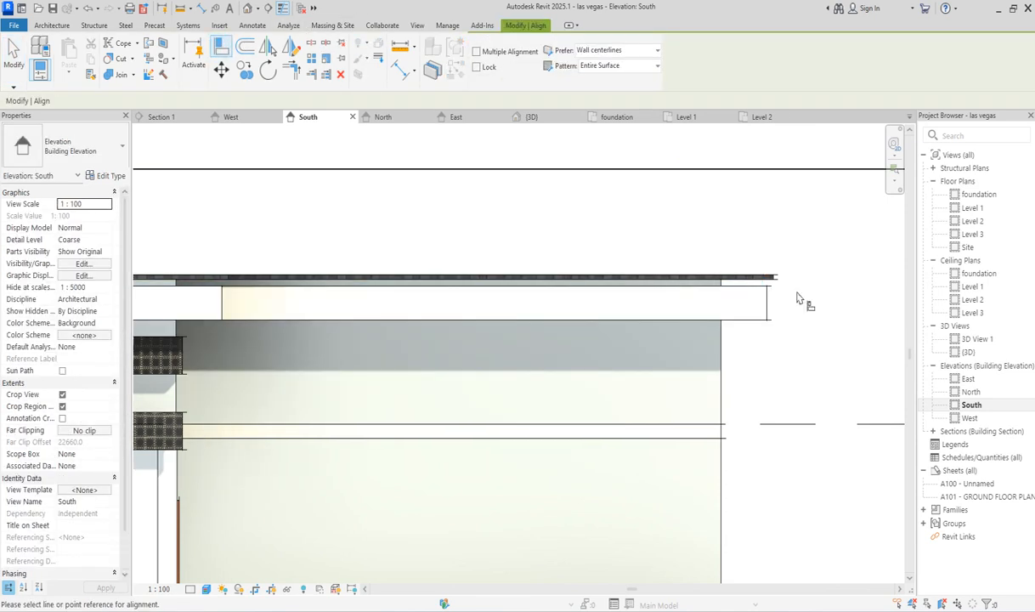
scroll(765, 286, up, 3)
click(701, 262)
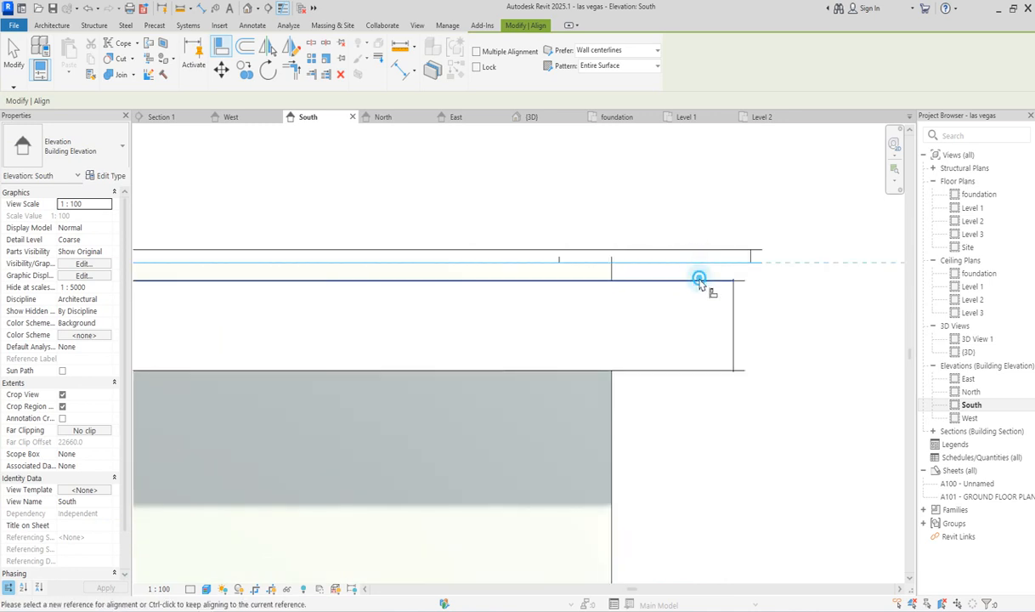
click(699, 281)
scroll(730, 310, down, 4)
right_click(746, 299)
click(770, 295)
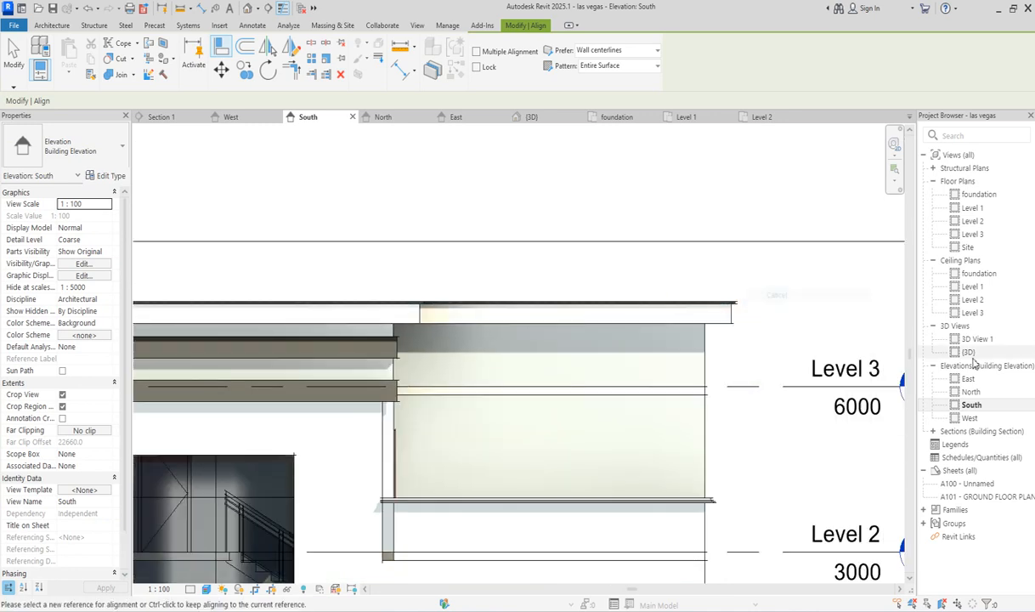
Inspect the upper roof surface and the whole house in the {3D} view
click(971, 352)
double_click(971, 352)
scroll(518, 314, up, 3)
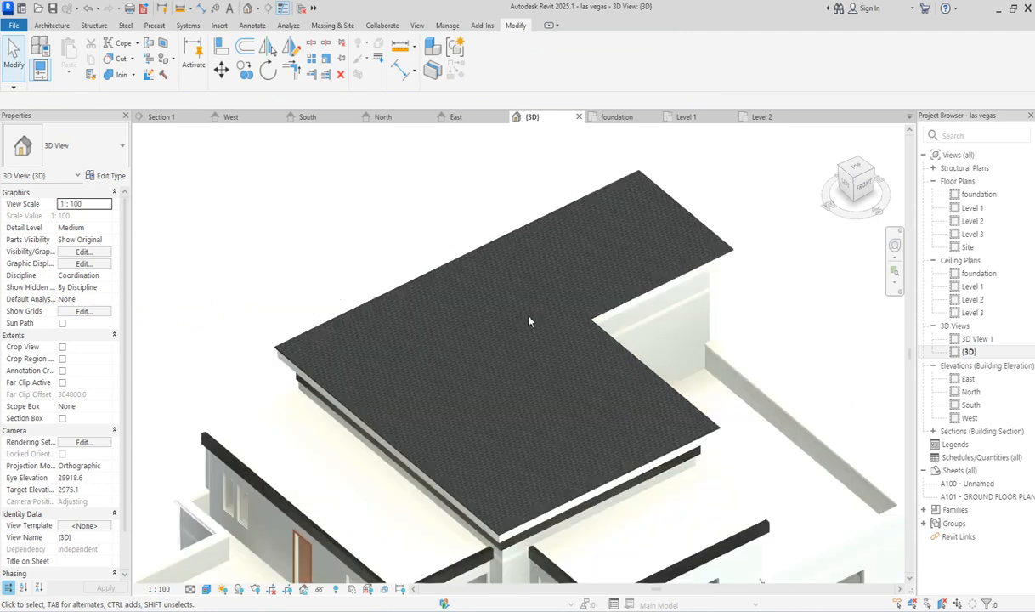
scroll(522, 316, down, 3)
scroll(595, 414, up, 3)
scroll(472, 312, down, 3)
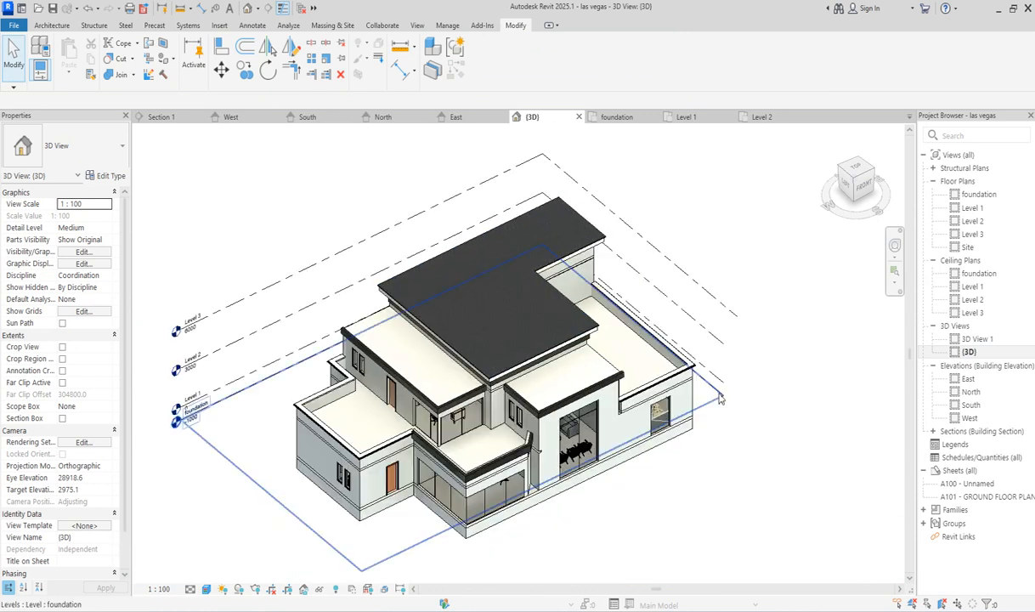
scroll(223, 386, up, 3)
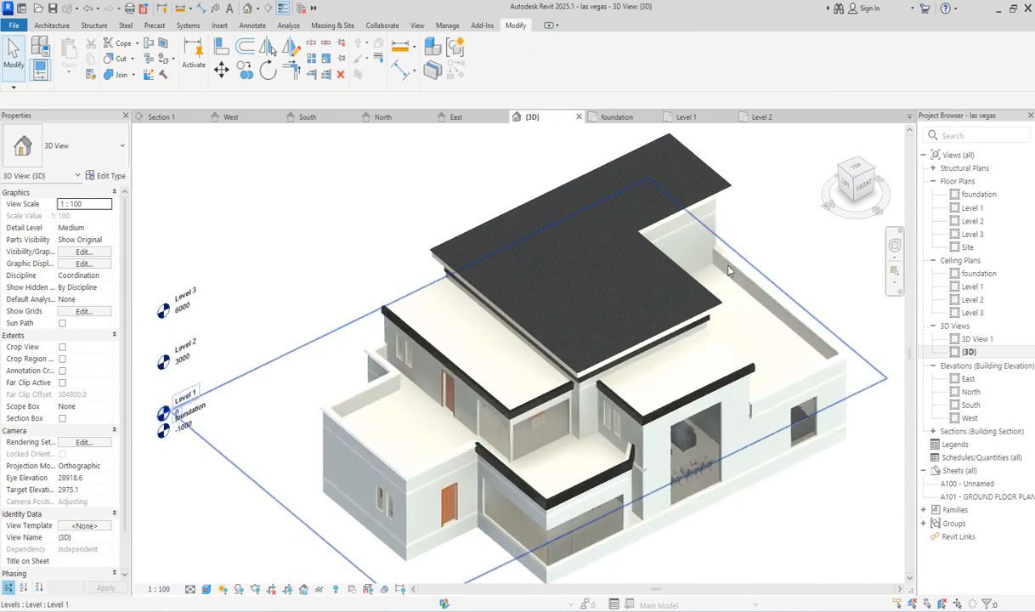
scroll(663, 269, down, 4)
scroll(478, 427, down, 3)
scroll(425, 417, up, 2)
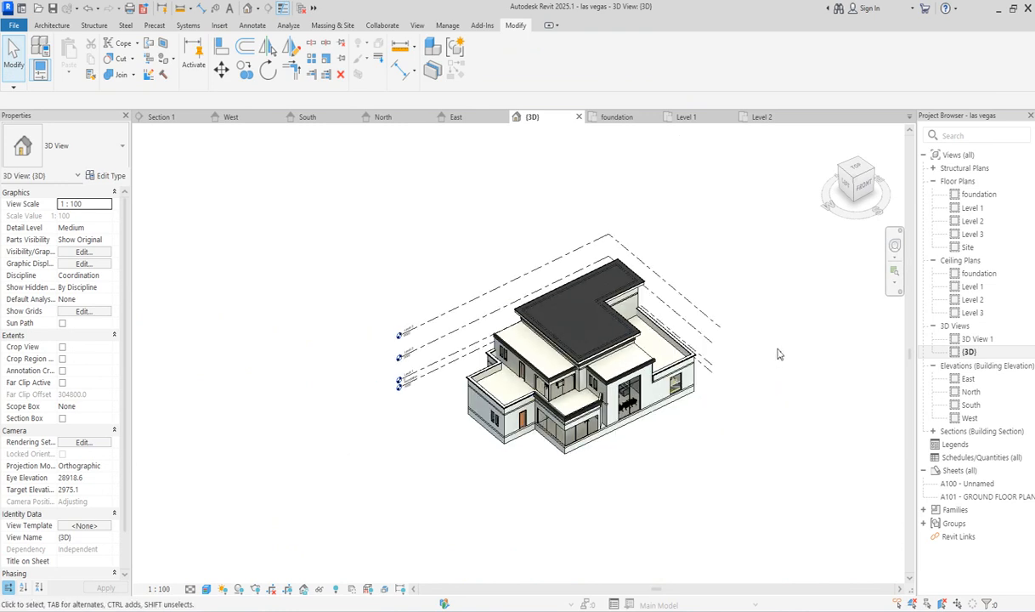
scroll(768, 351, up, 2)
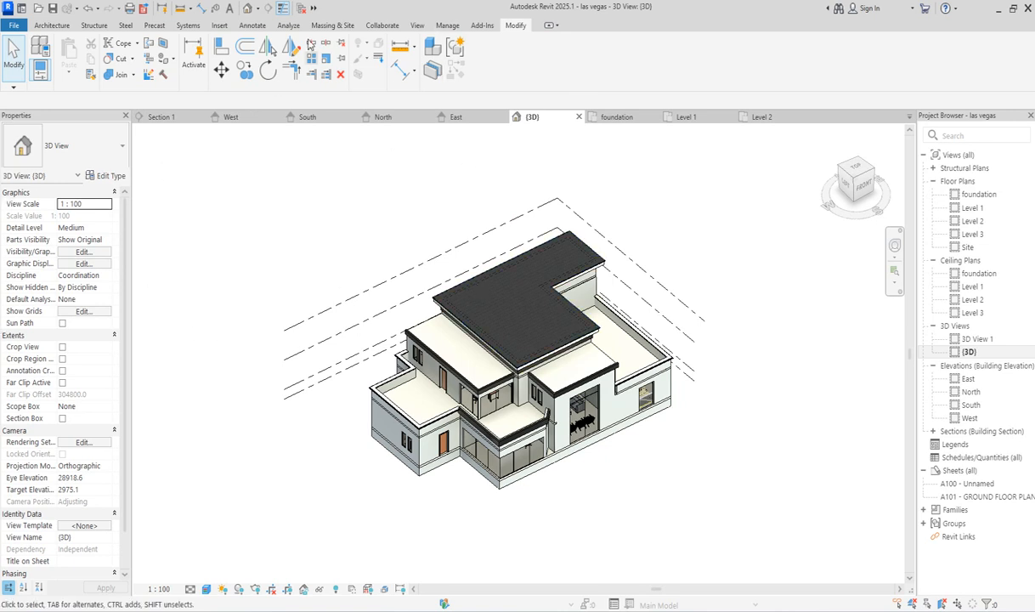
Create a Toposolid 1 ground from a rectangular boundary on the foundation level, extending well beyond the house on all sides
click(331, 26)
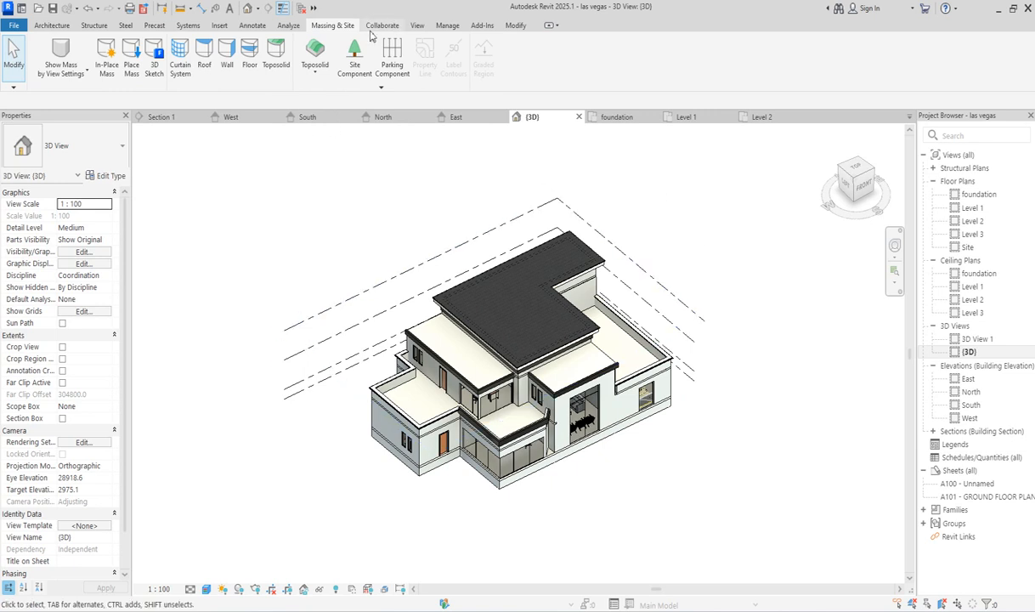
click(314, 70)
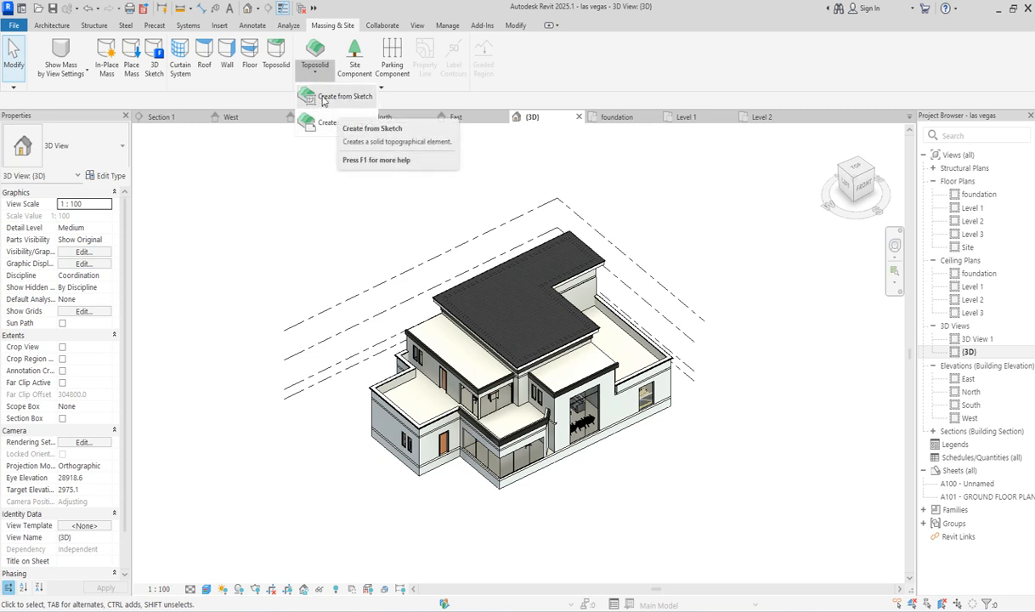
click(345, 98)
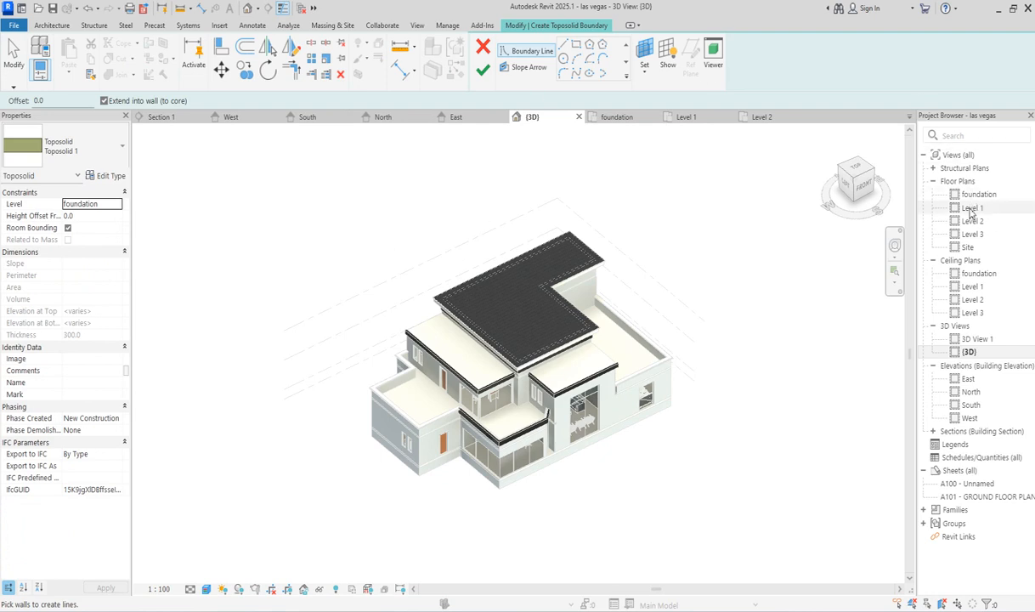
double_click(979, 195)
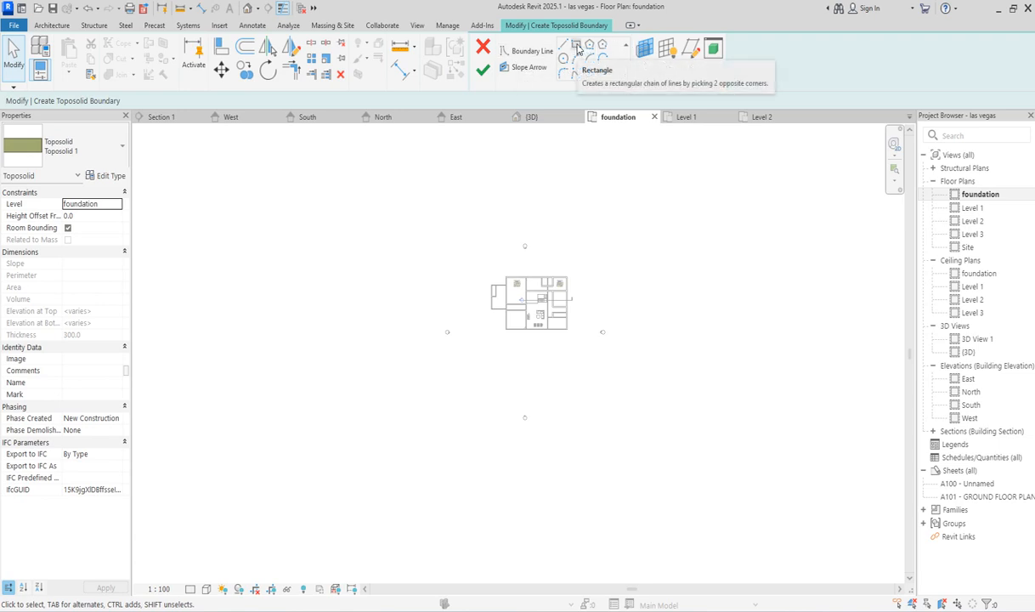
click(576, 45)
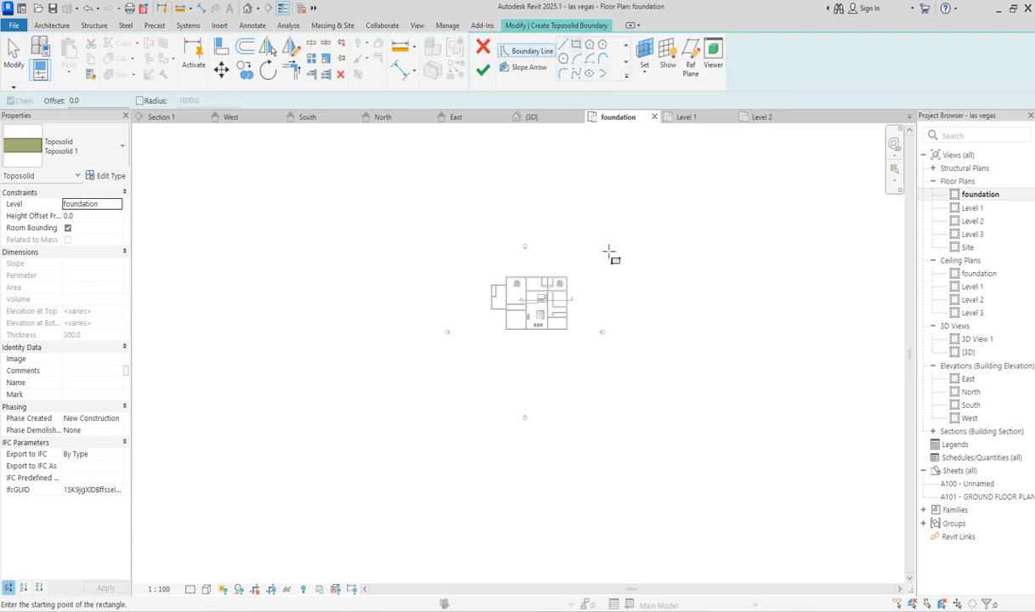
click(268, 158)
click(835, 497)
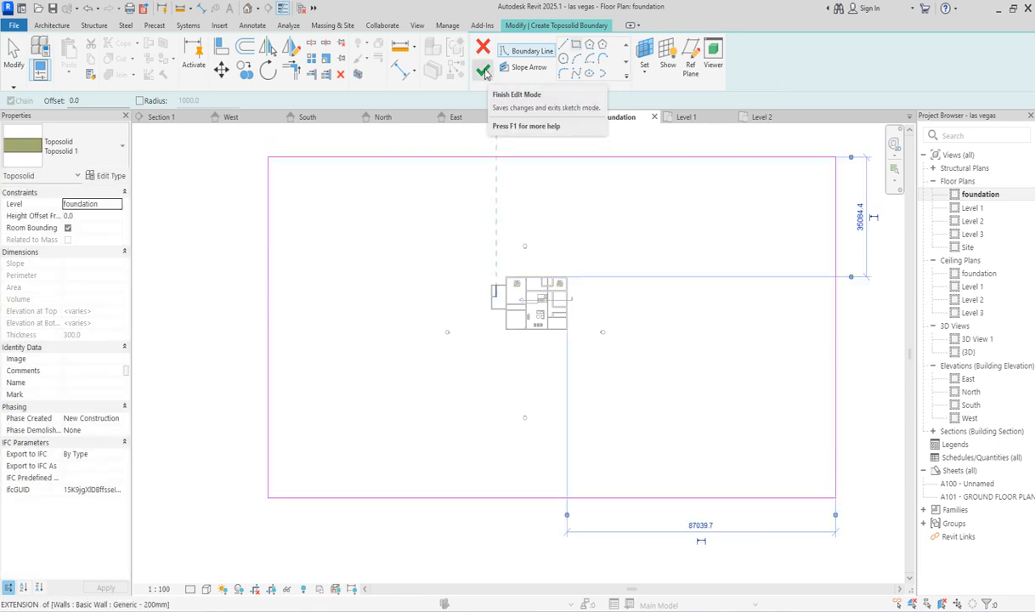
click(483, 73)
click(845, 349)
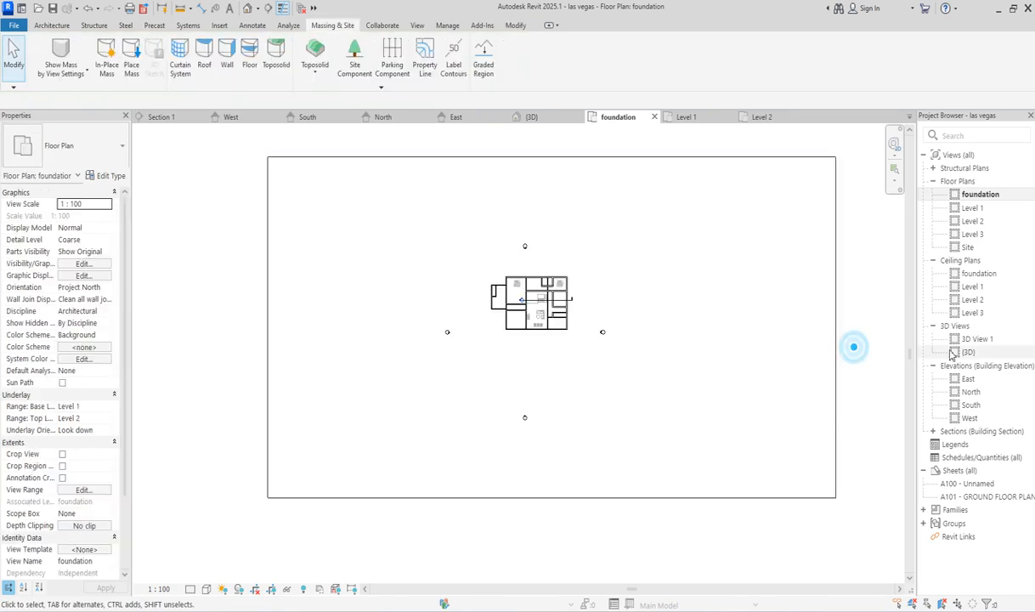
Check the ground around the house in the {3D} view and along the foundation level in the South elevation
double_click(931, 350)
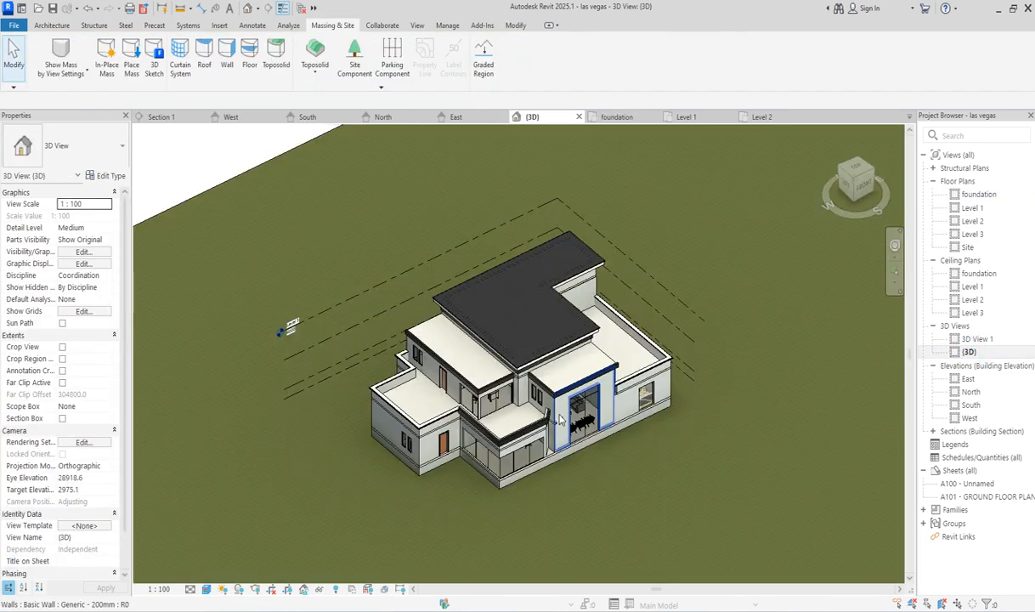
scroll(469, 383, down, 6)
scroll(557, 433, up, 5)
scroll(505, 322, up, 2)
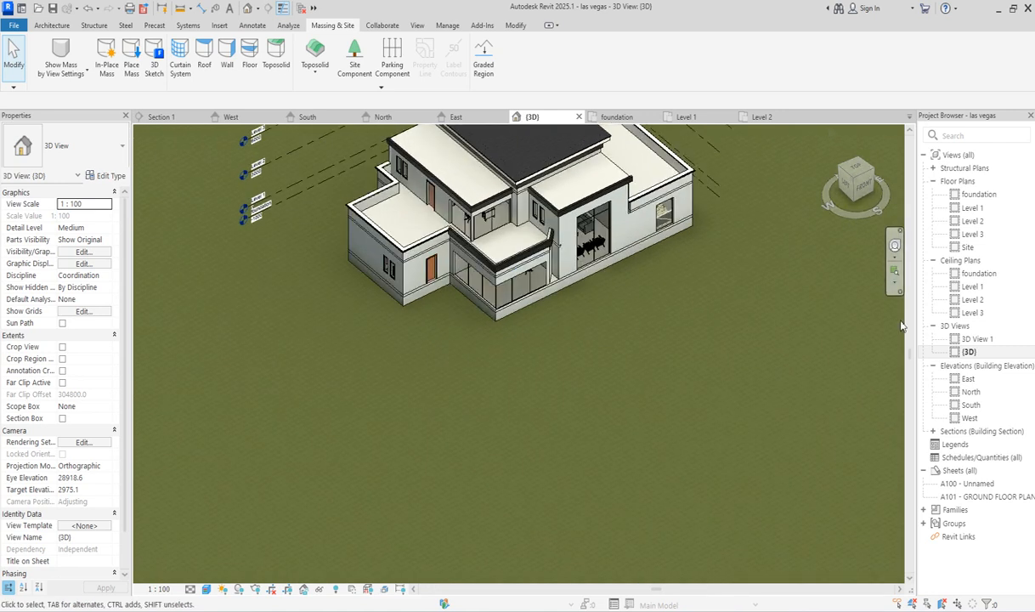
double_click(969, 406)
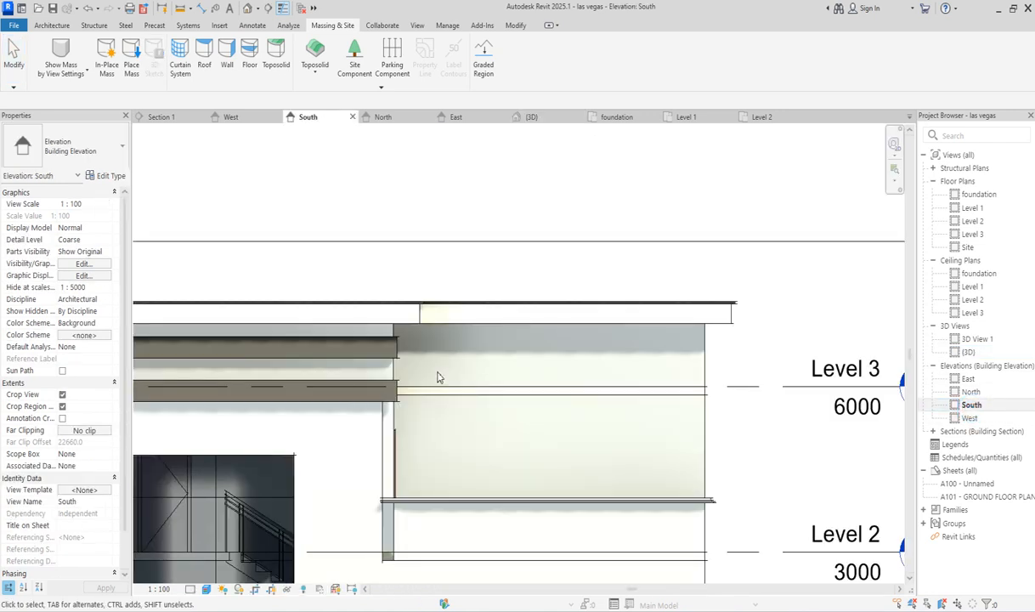
scroll(597, 444, down, 5)
scroll(686, 414, up, 3)
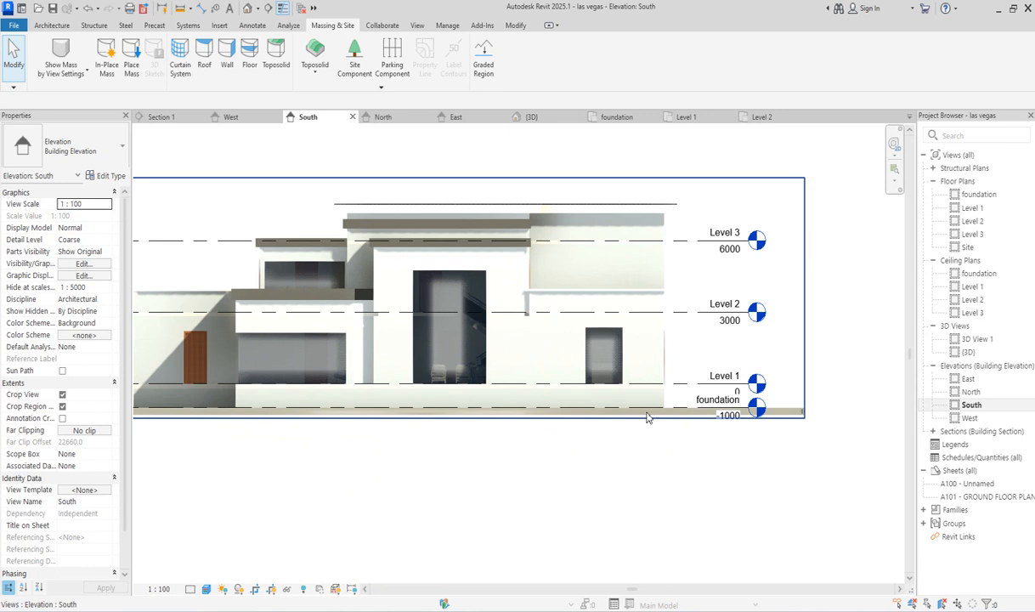
scroll(686, 414, up, 2)
scroll(686, 414, down, 3)
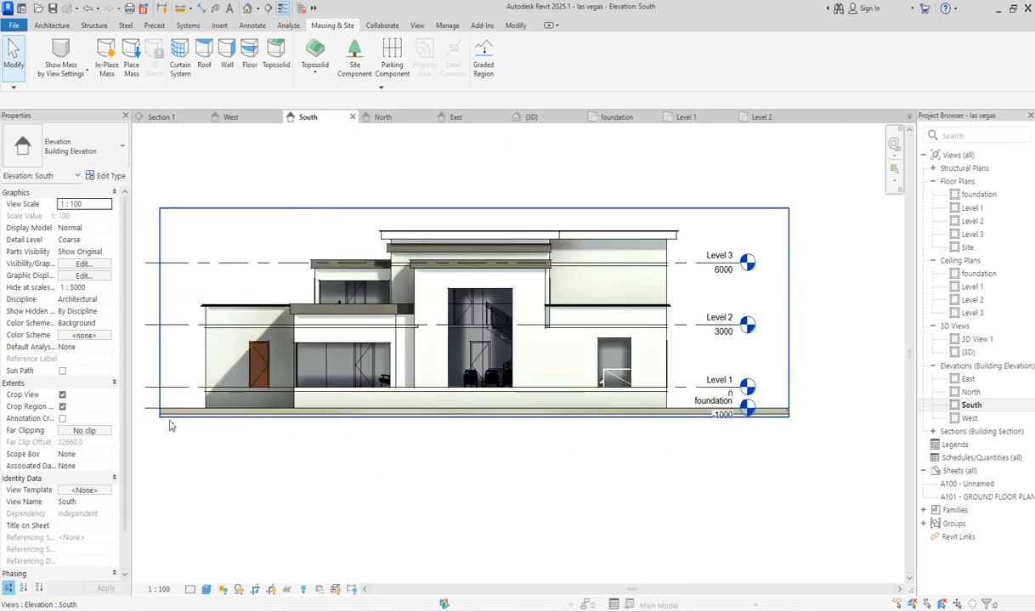
scroll(257, 410, up, 3)
scroll(397, 405, down, 2)
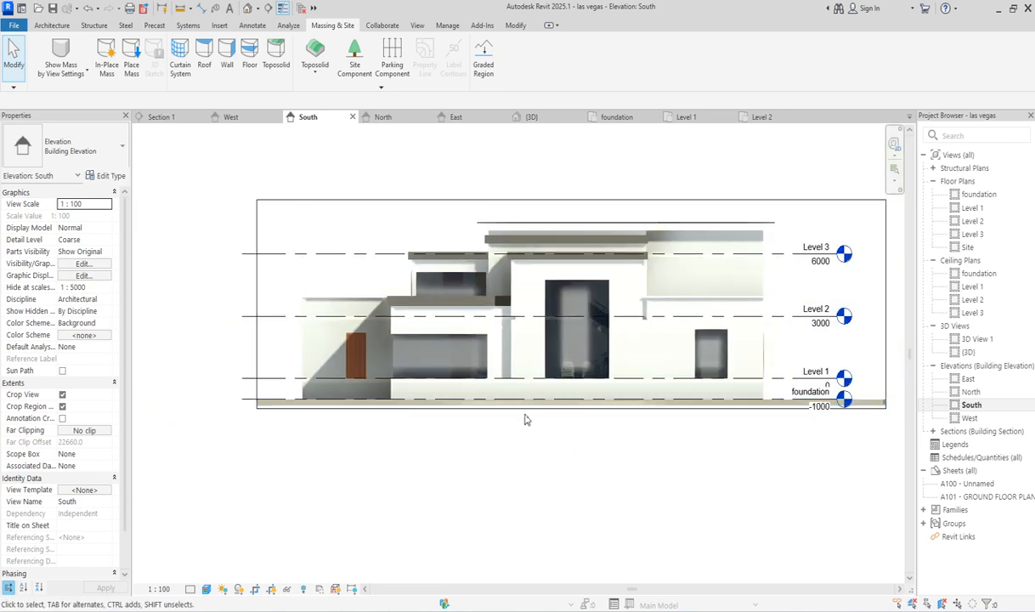
Show the crop region in the West elevation and extend it to the right and downward to include the full house and space below ground
double_click(970, 418)
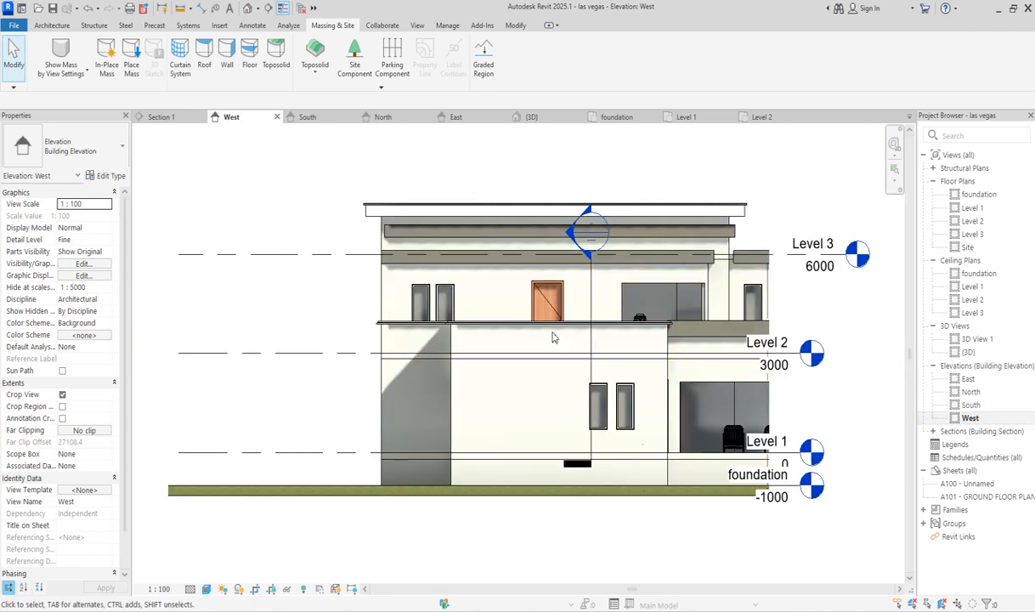
scroll(612, 344, down, 3)
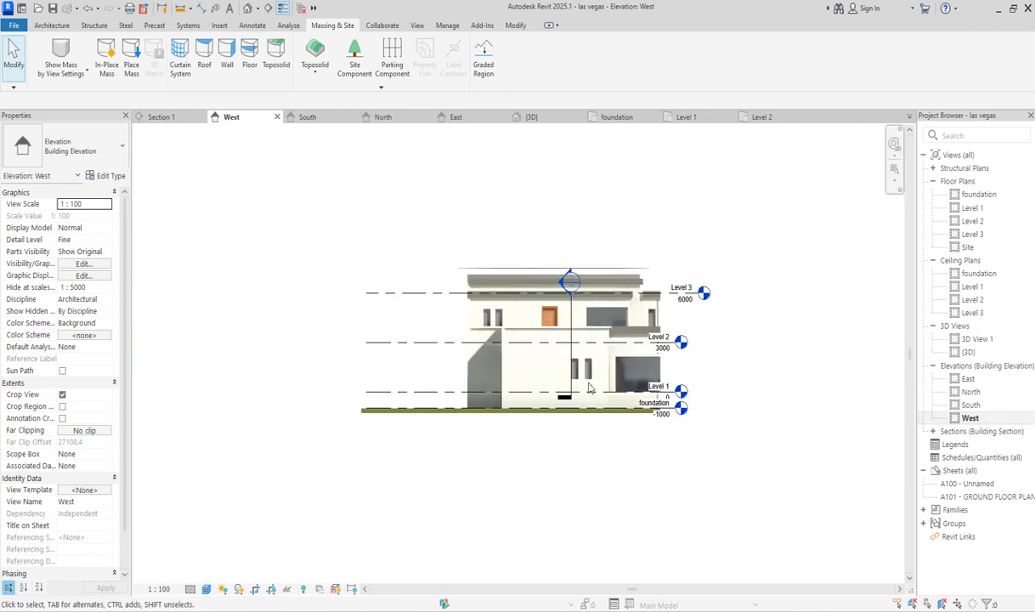
click(271, 589)
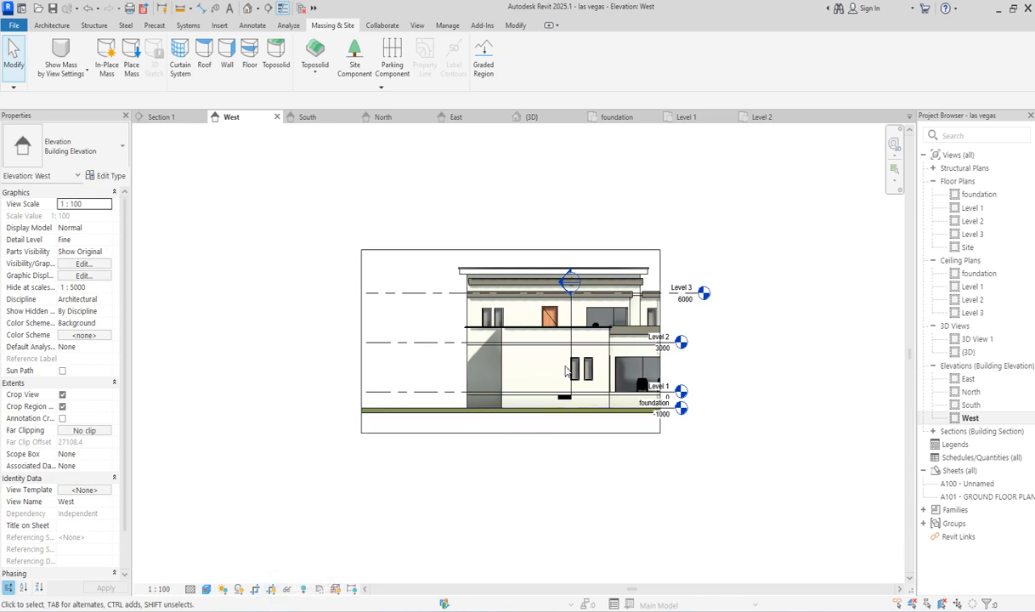
click(660, 342)
drag(784, 350, 874, 348)
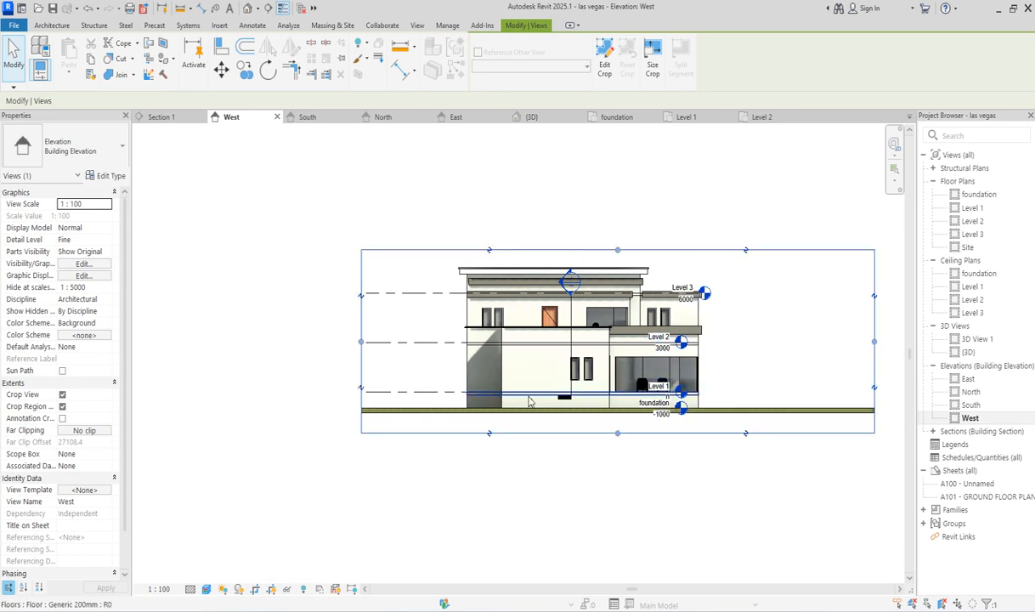
drag(619, 432, 618, 519)
scroll(438, 434, up, 2)
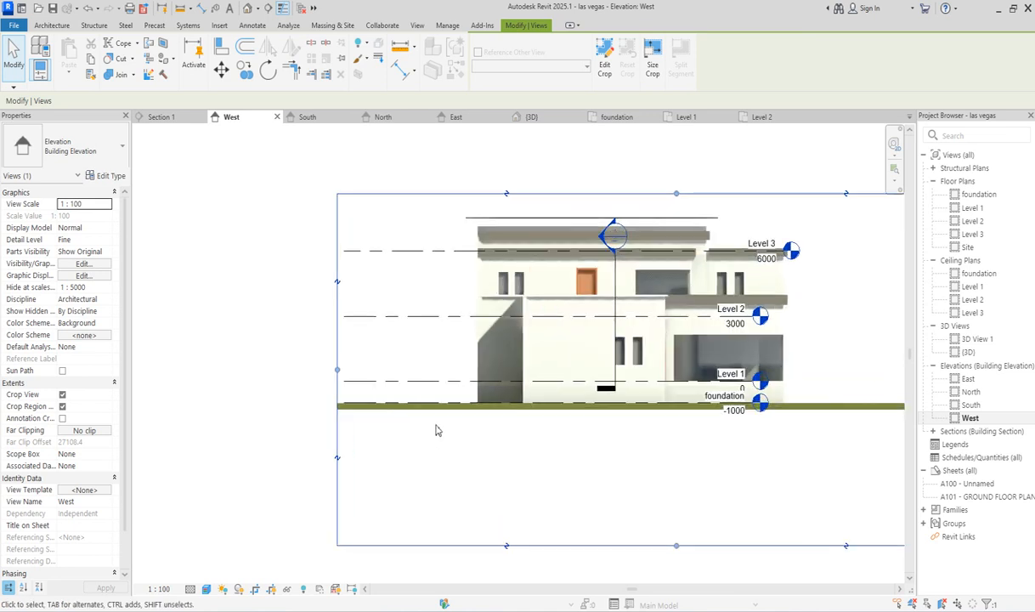
scroll(561, 427, up, 3)
scroll(421, 404, down, 4)
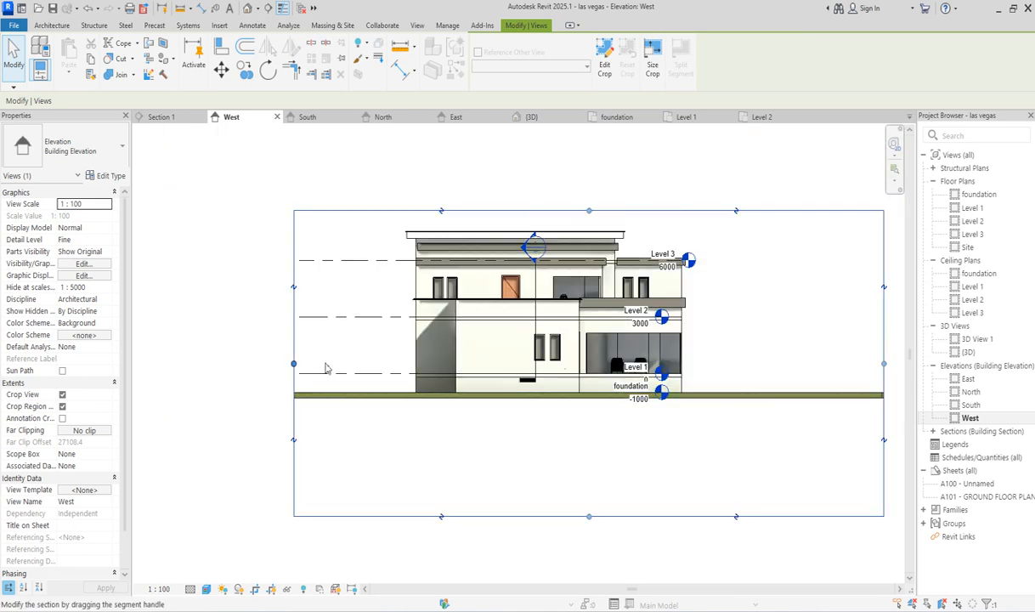
Draw a start-end-radius arc detail line in Wide Lines from Level 1 at the crop's left edge, curving down toward its lower-right corner
click(252, 26)
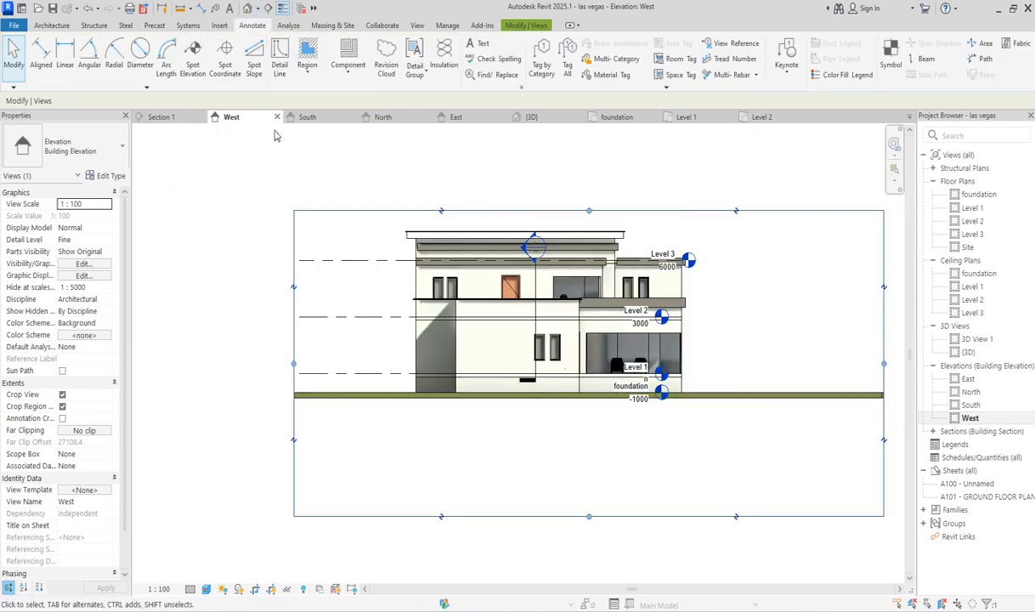
click(278, 61)
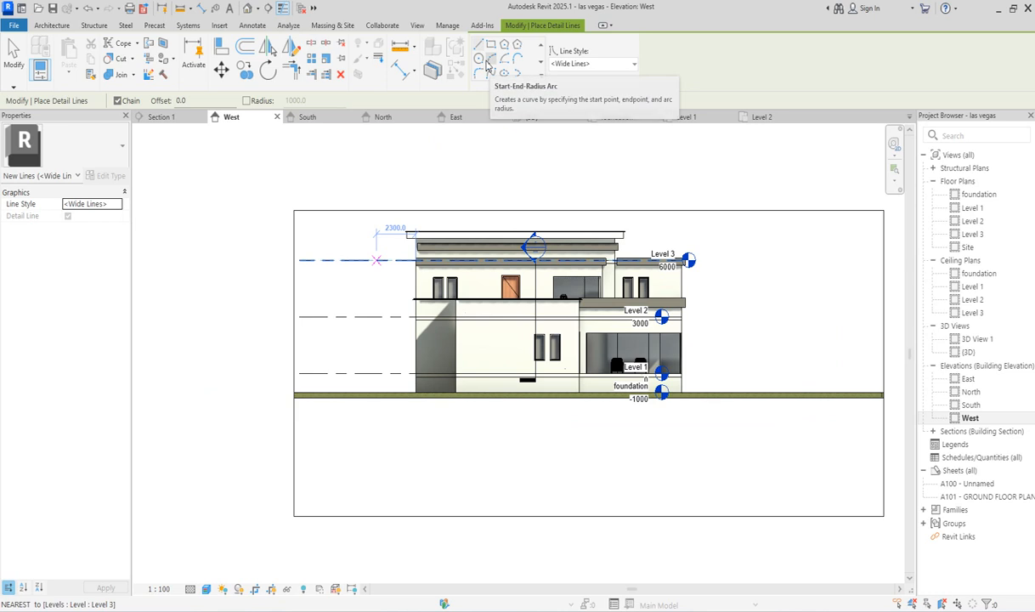
click(491, 61)
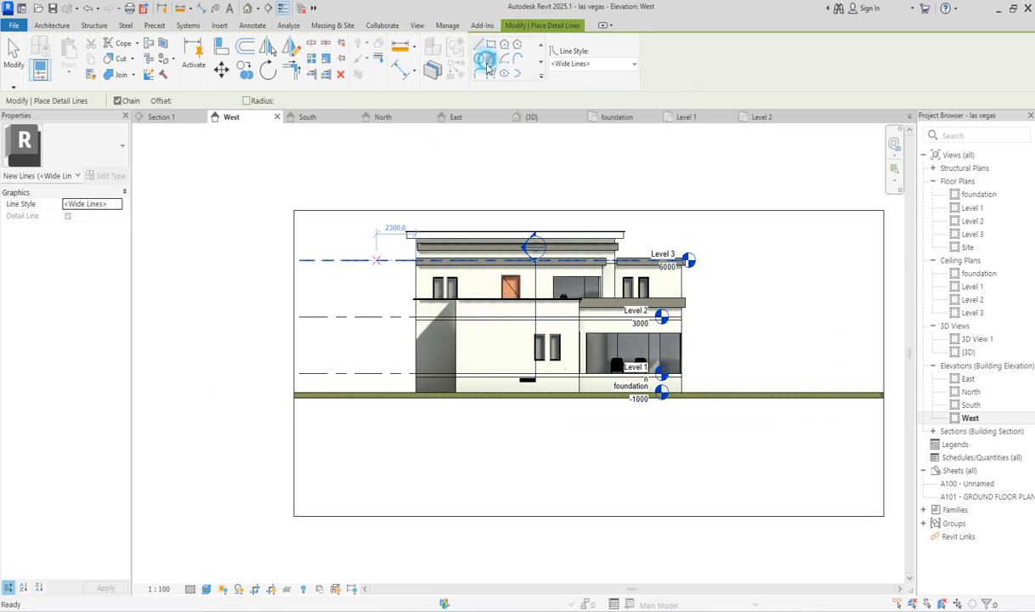
click(293, 371)
click(858, 571)
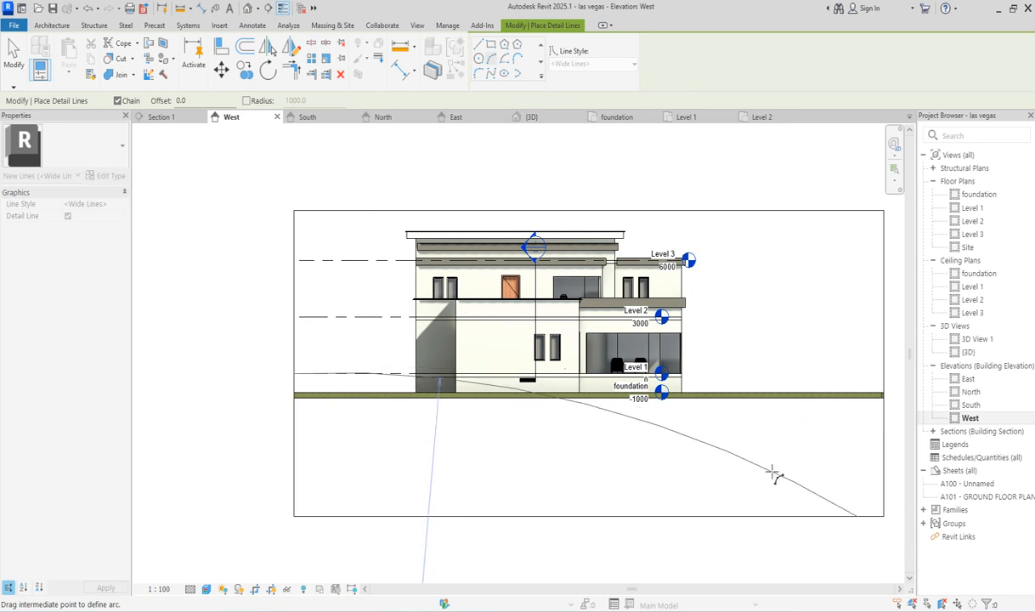
click(772, 472)
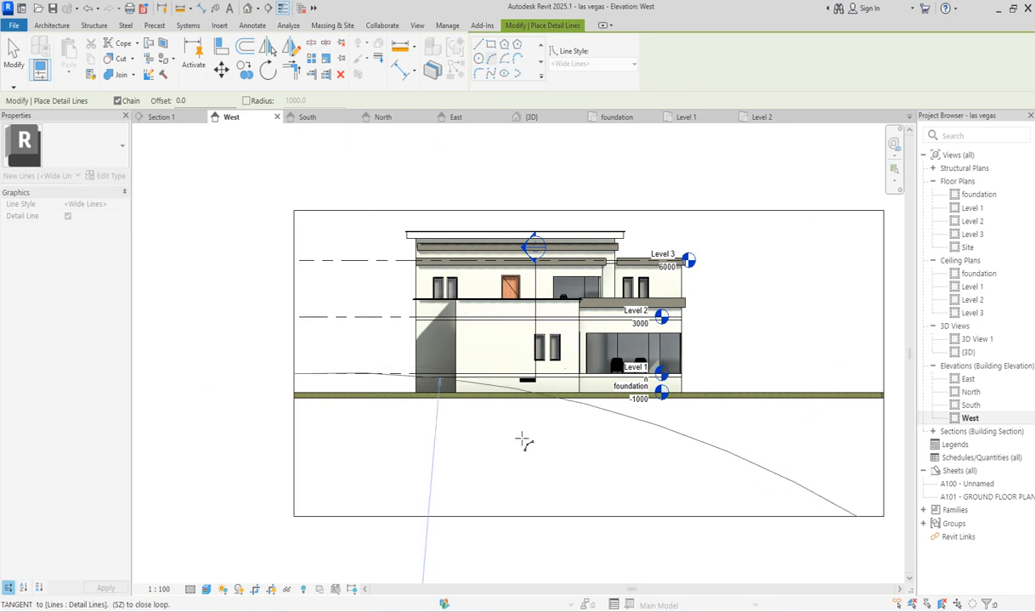
key(Escape)
Draw a second, shallower detail arc from below the house's left side, rising near the foundation level and falling to the crop's right edge
click(432, 410)
click(907, 481)
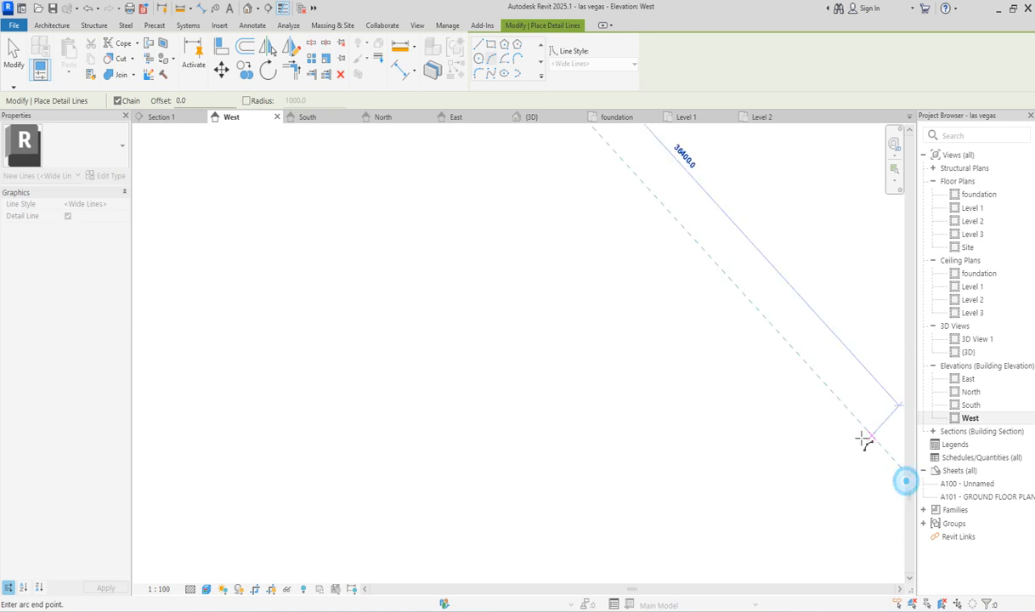
scroll(704, 469, down, 4)
scroll(780, 301, up, 1)
click(770, 347)
scroll(703, 322, up, 2)
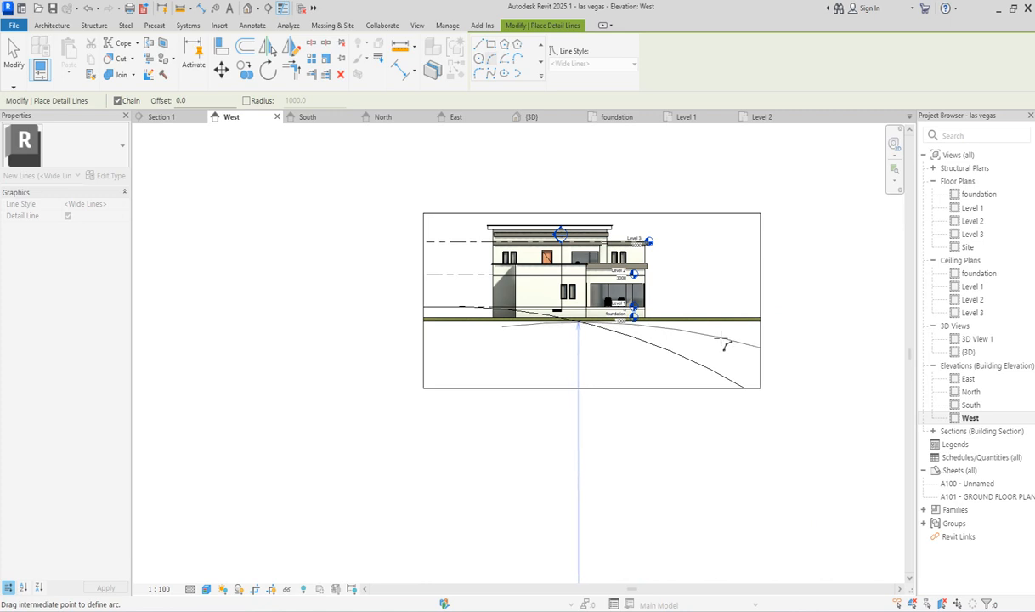
click(720, 338)
key(Escape)
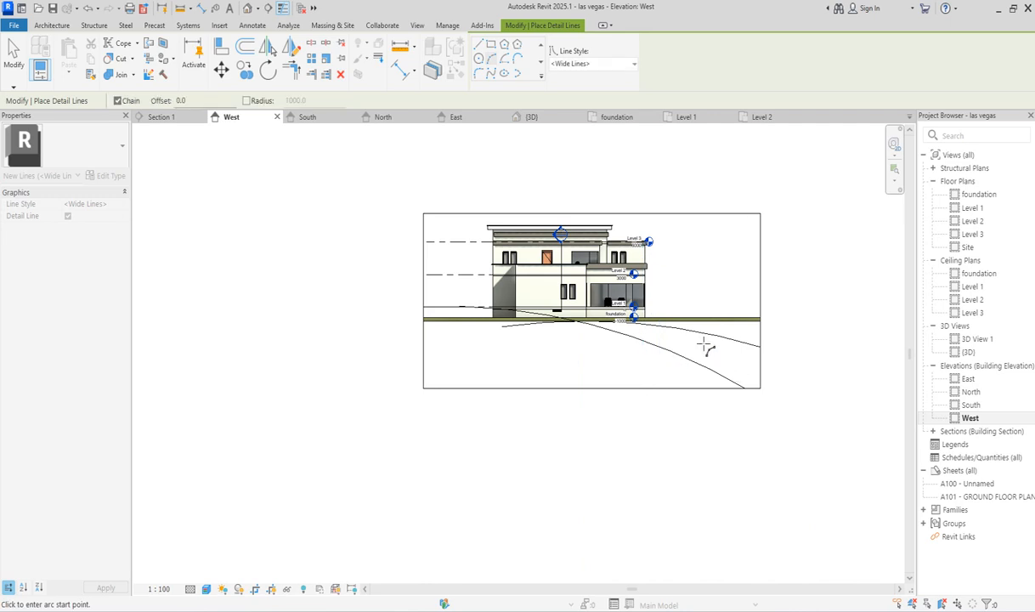
scroll(704, 343, up, 2)
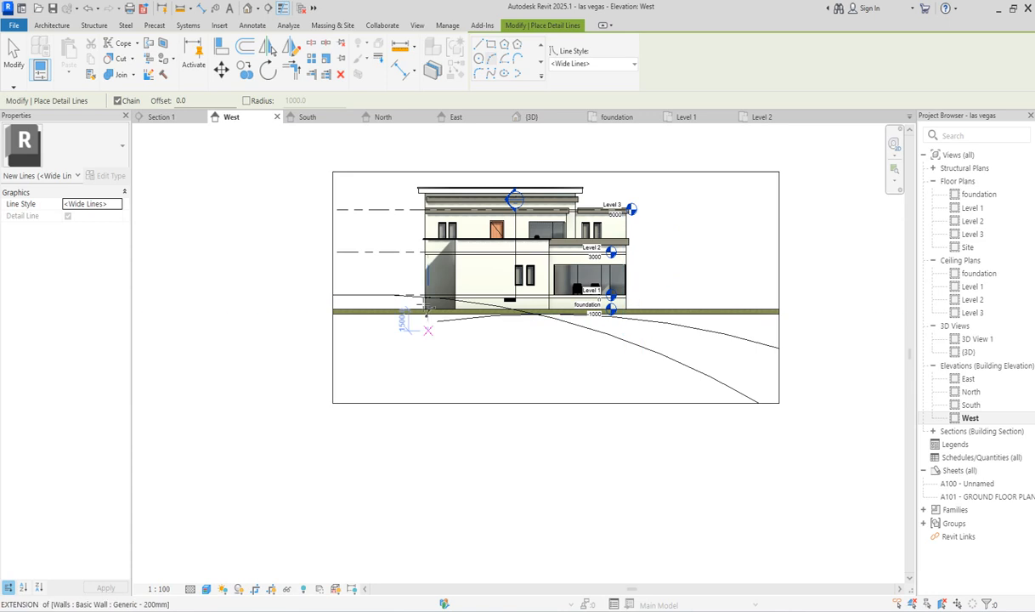
key(Escape)
key(Escape)
scroll(672, 378, up, 3)
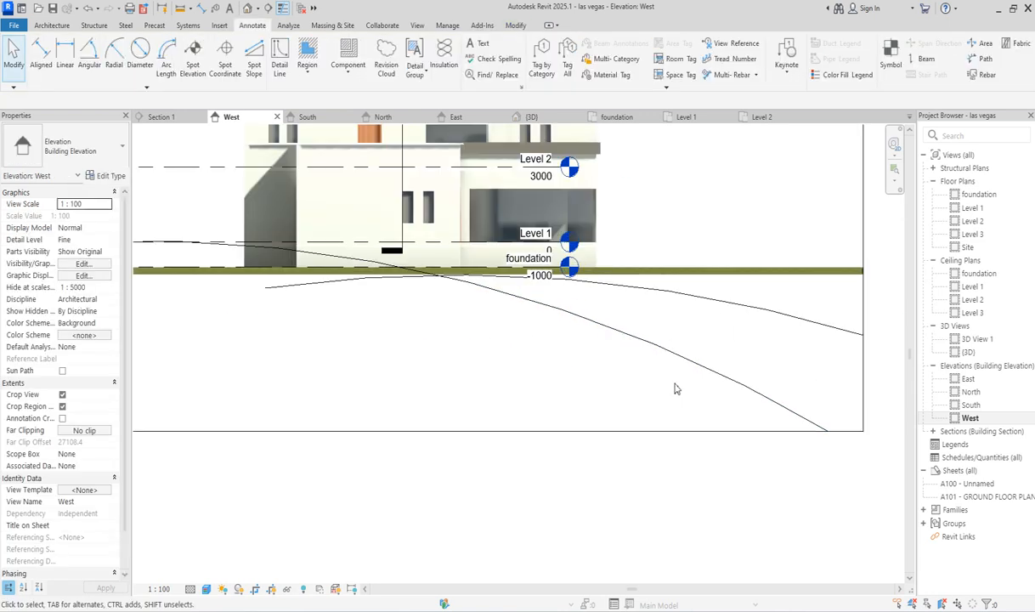
scroll(737, 366, down, 5)
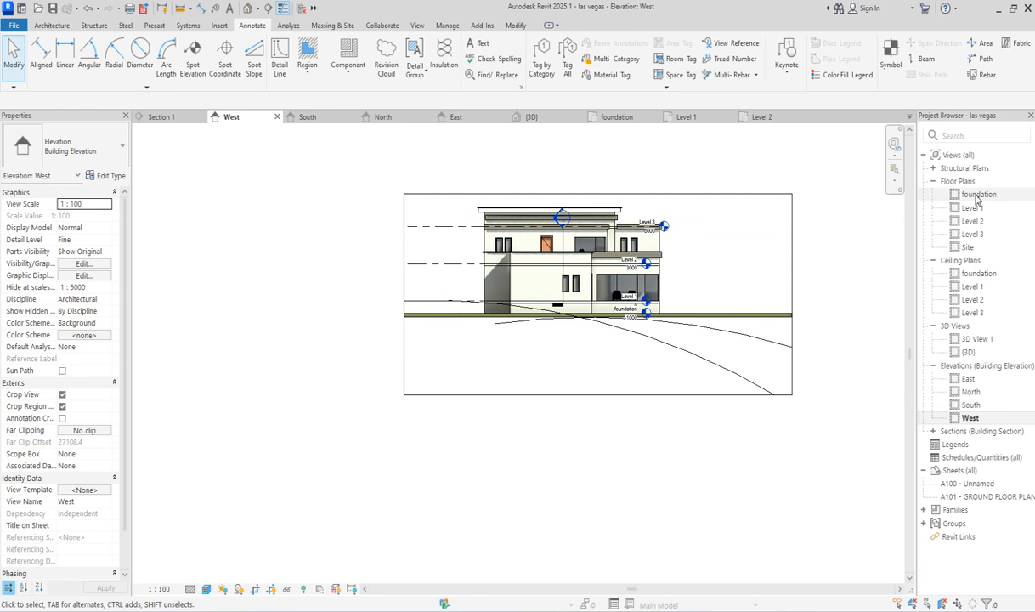
Examine the toposolid's extent and boundary sketch in the {3D} view, leaving the boundary as it is
double_click(969, 351)
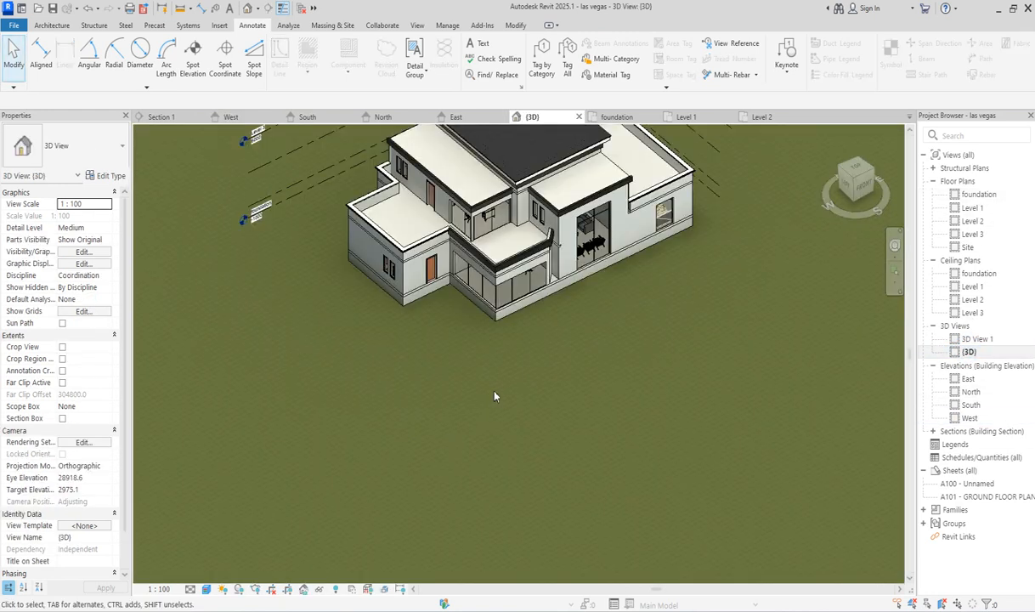
scroll(483, 459, down, 5)
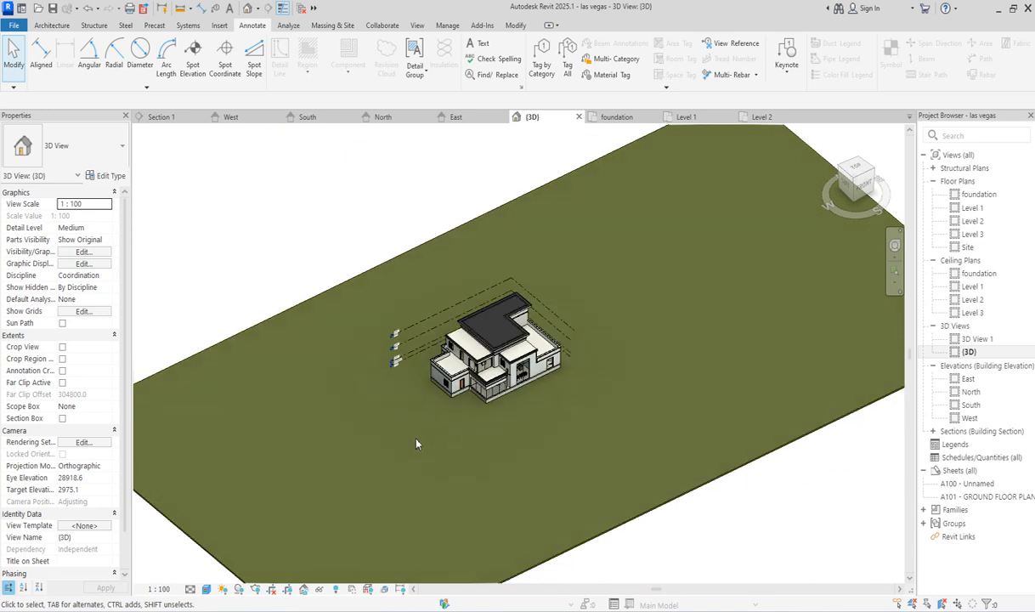
scroll(416, 442, up, 2)
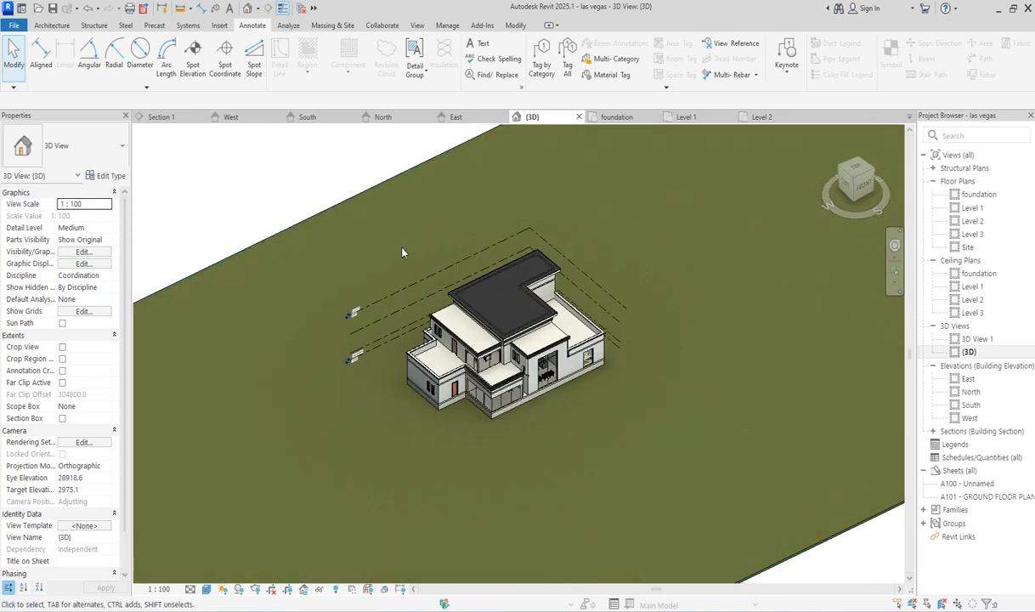
scroll(448, 326, down, 2)
click(530, 187)
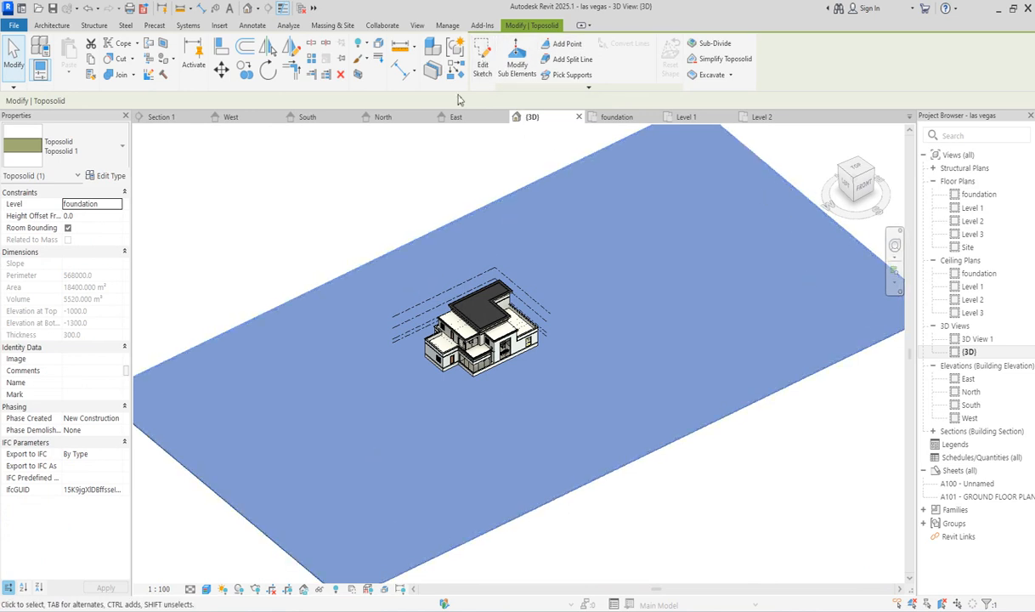
click(479, 68)
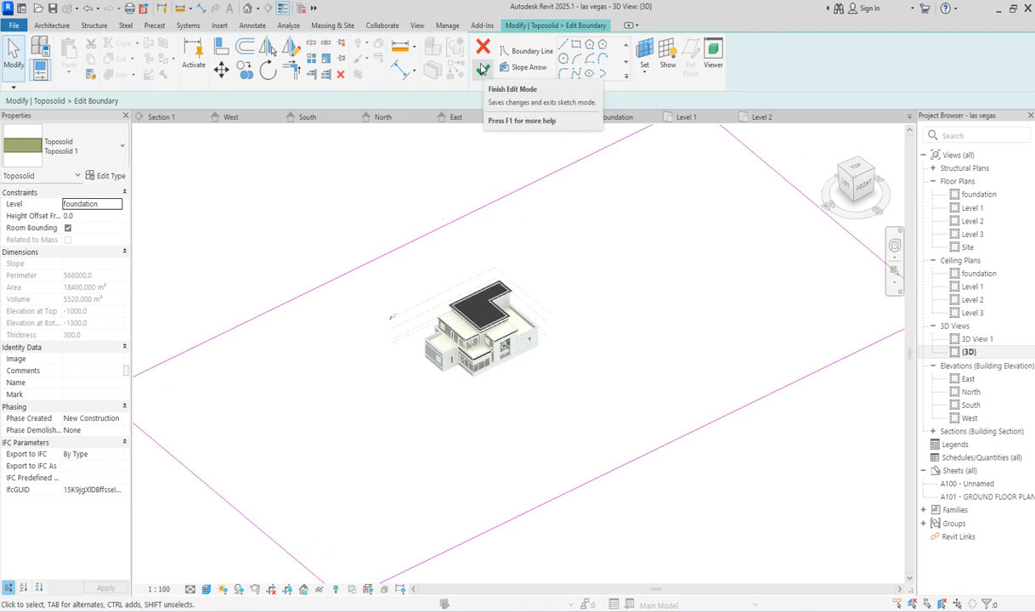
click(482, 68)
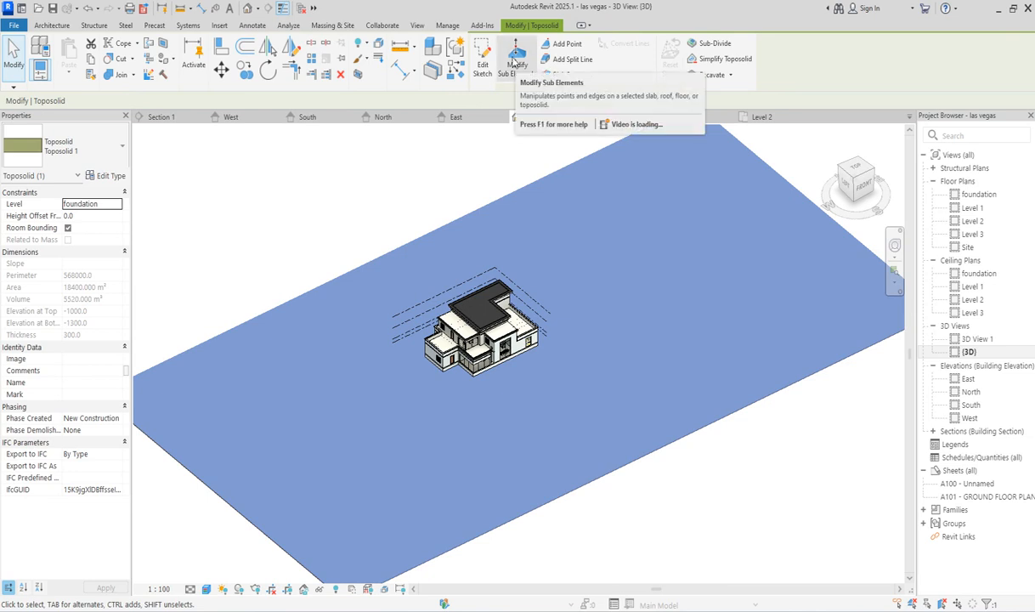
Add shape points to the toposolid along its two short edges, two on the west edge and three on the east, starting near the back corners
click(567, 45)
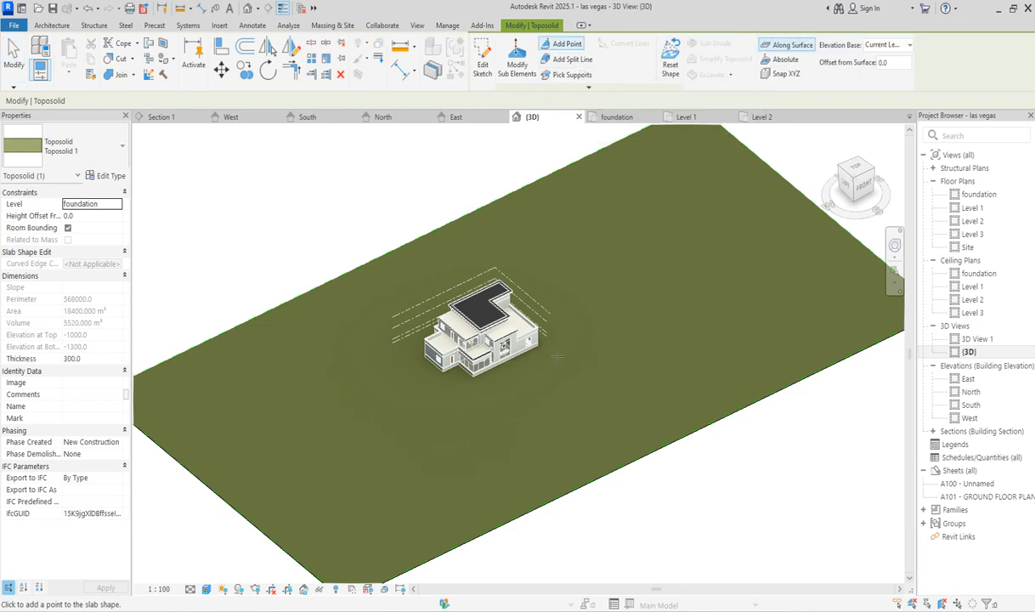
scroll(178, 428, down, 3)
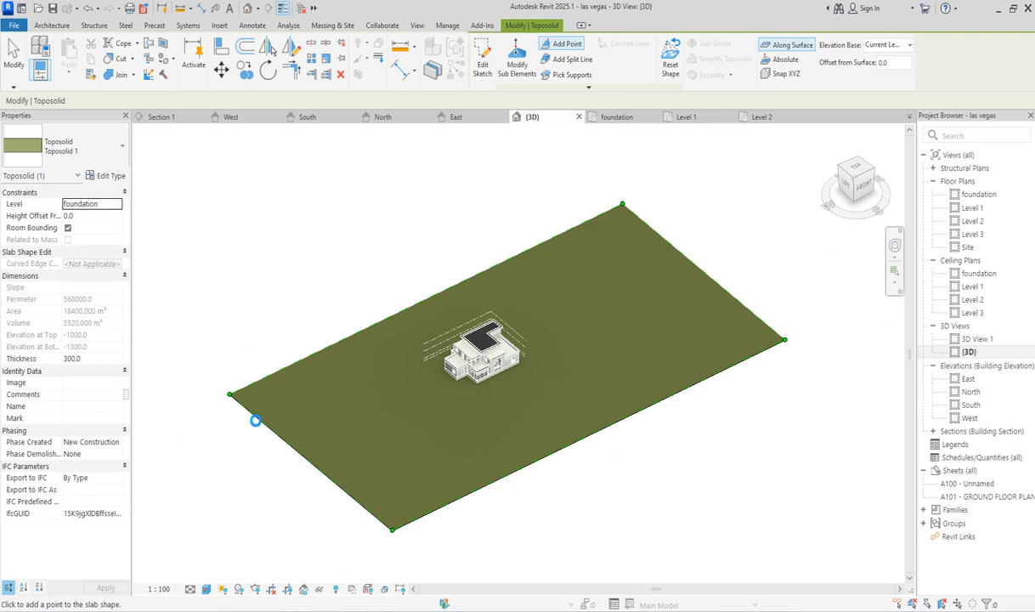
click(254, 415)
click(644, 222)
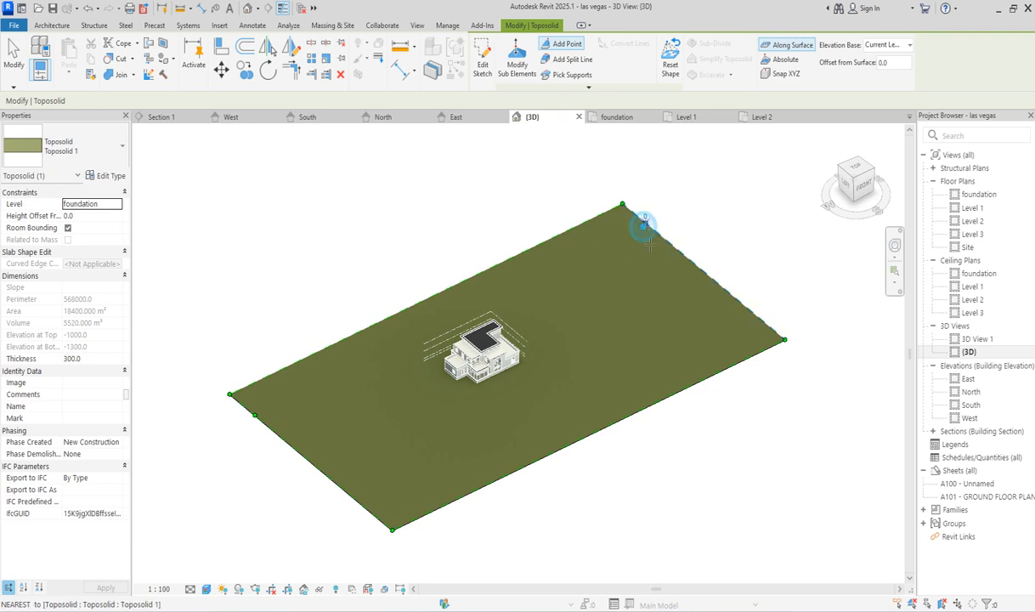
click(281, 439)
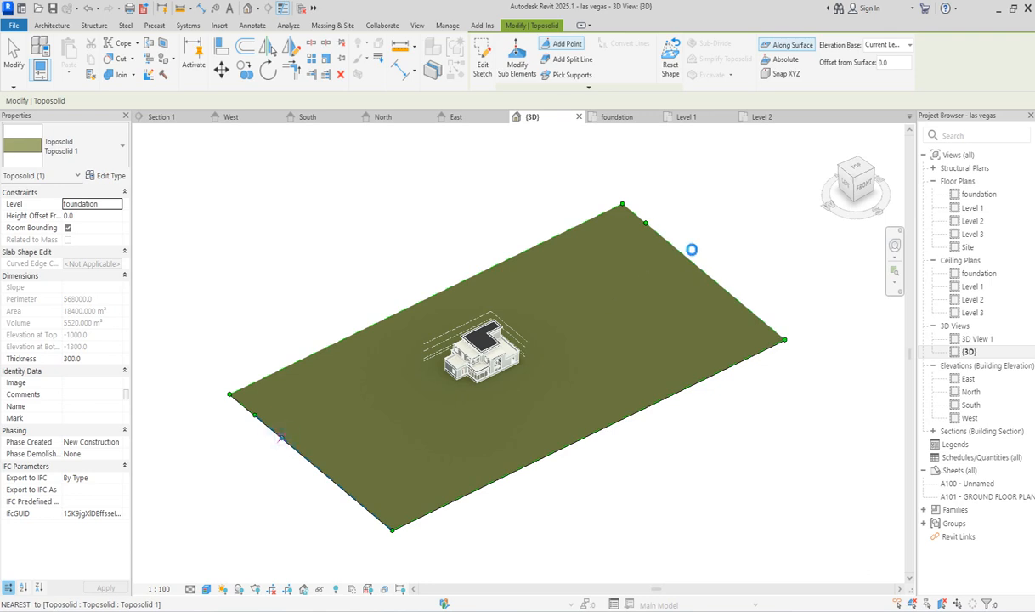
click(670, 243)
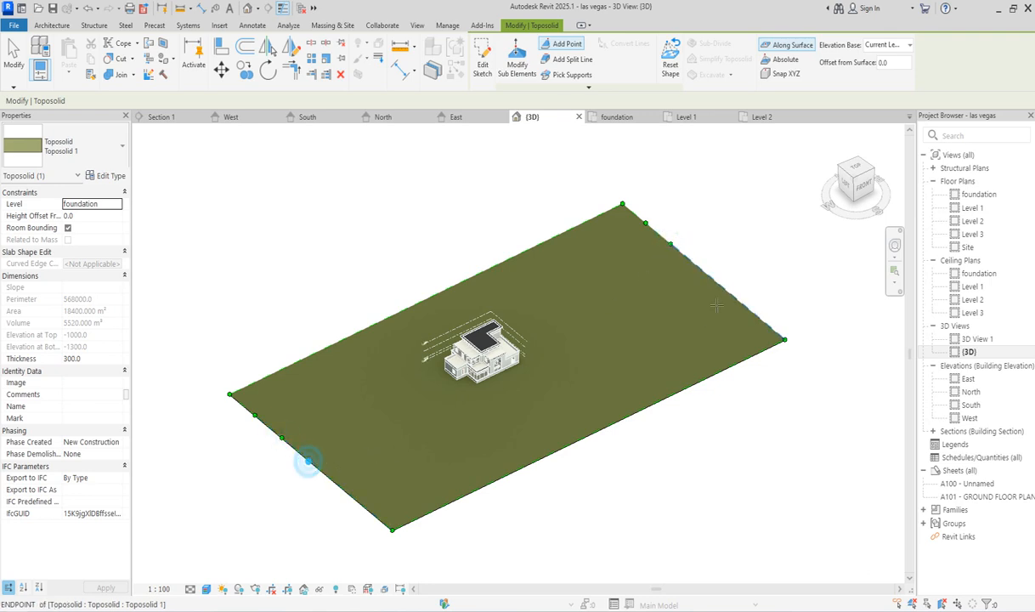
click(696, 265)
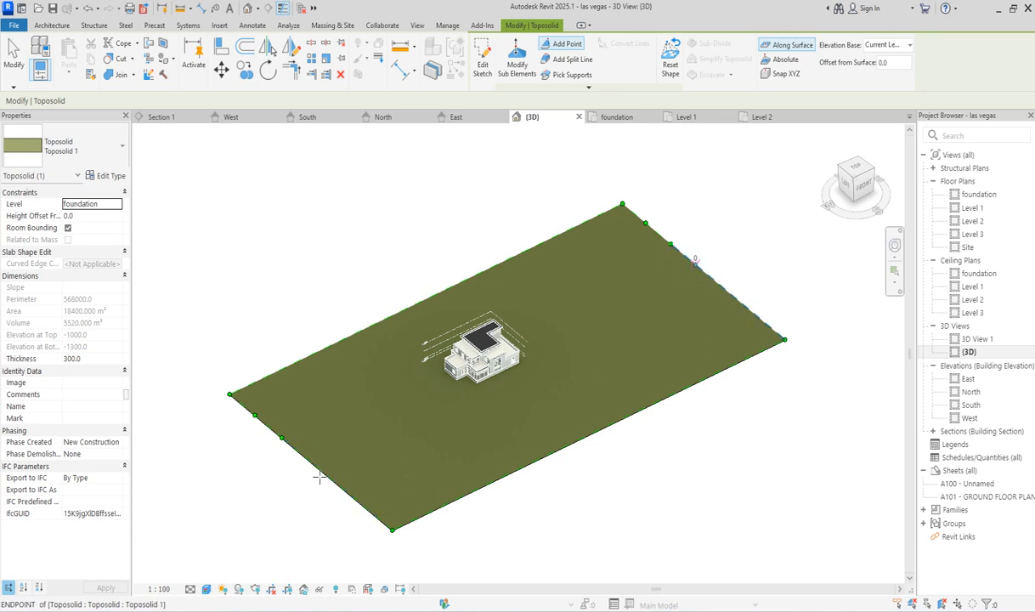
Add two more shape points on the toposolid's west edge and one on its east edge, continuing toward the front corners
scroll(307, 461, up, 3)
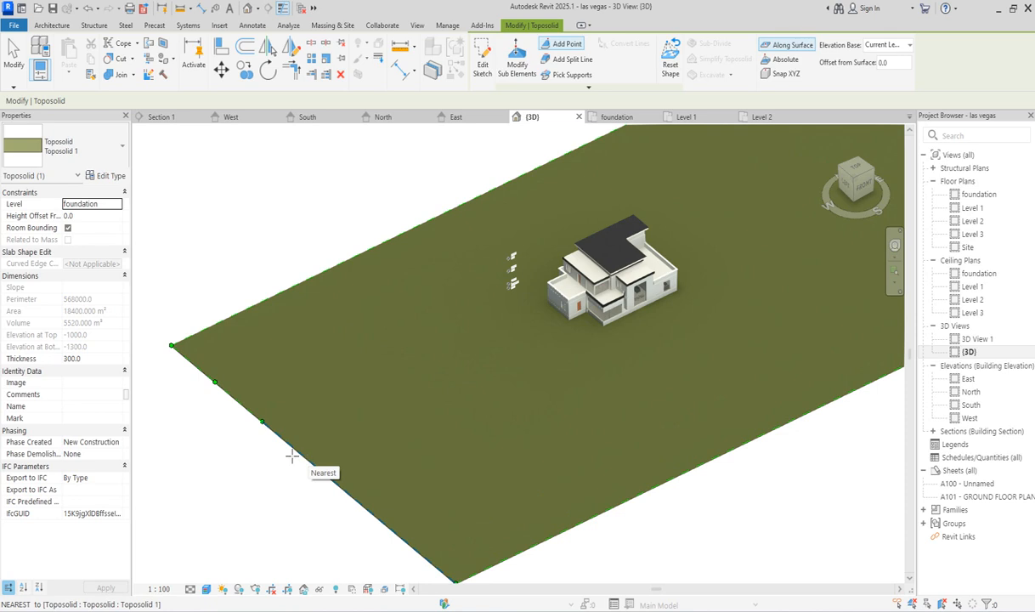
scroll(291, 456, up, 2)
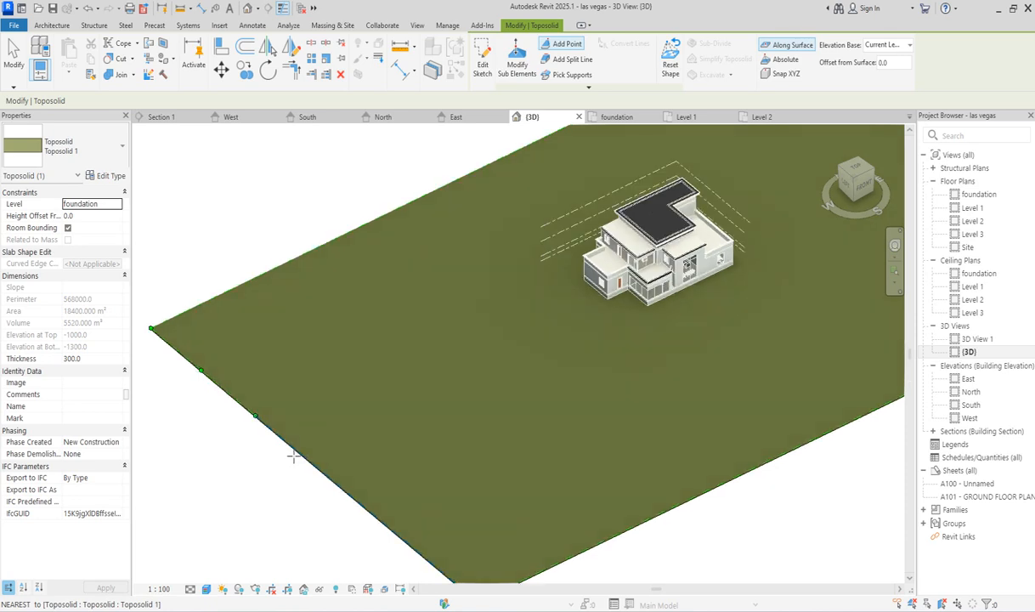
scroll(295, 457, down, 4)
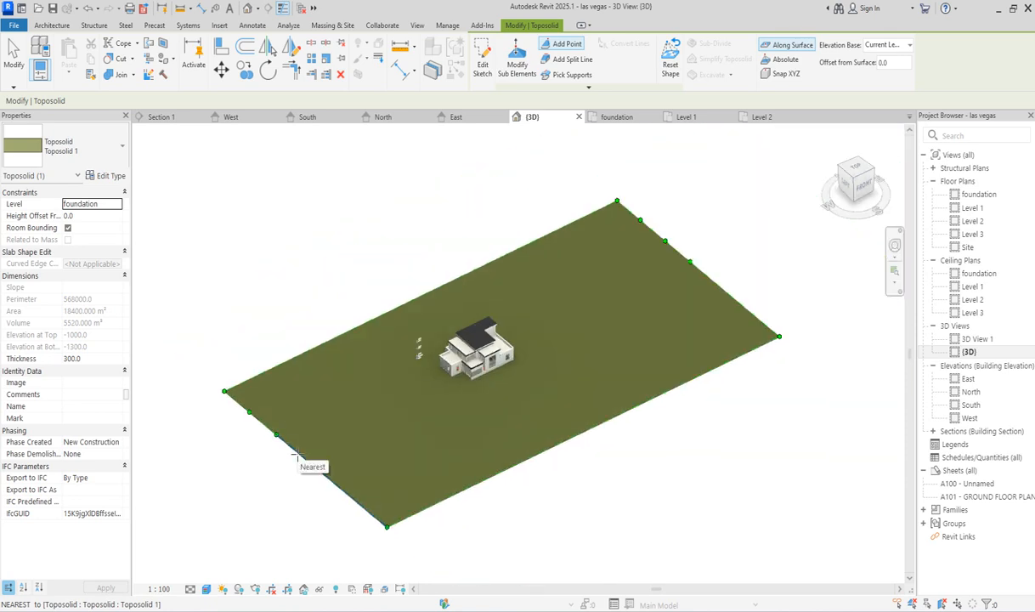
scroll(296, 456, up, 1)
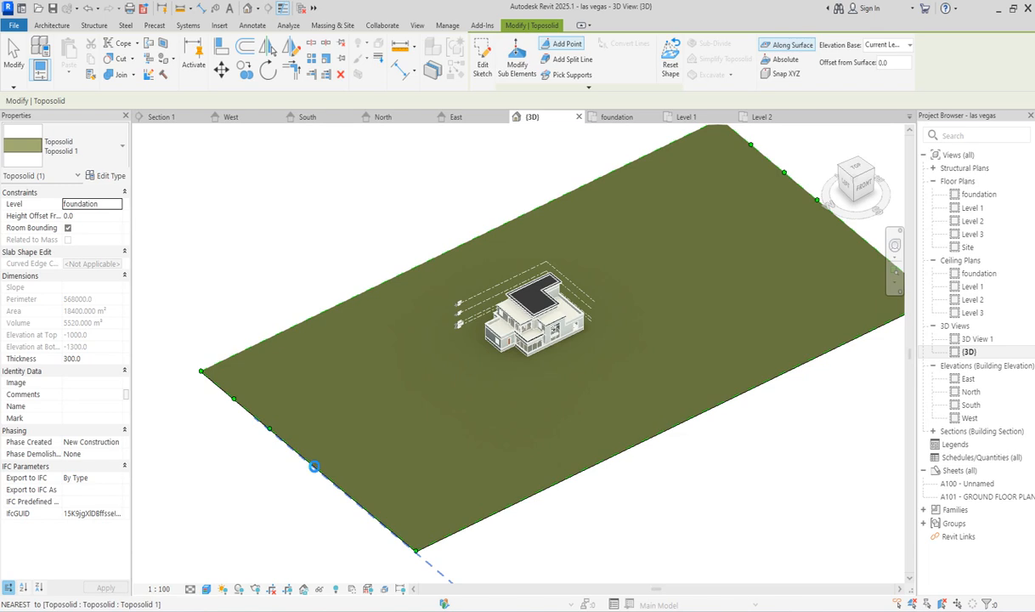
scroll(312, 467, up, 3)
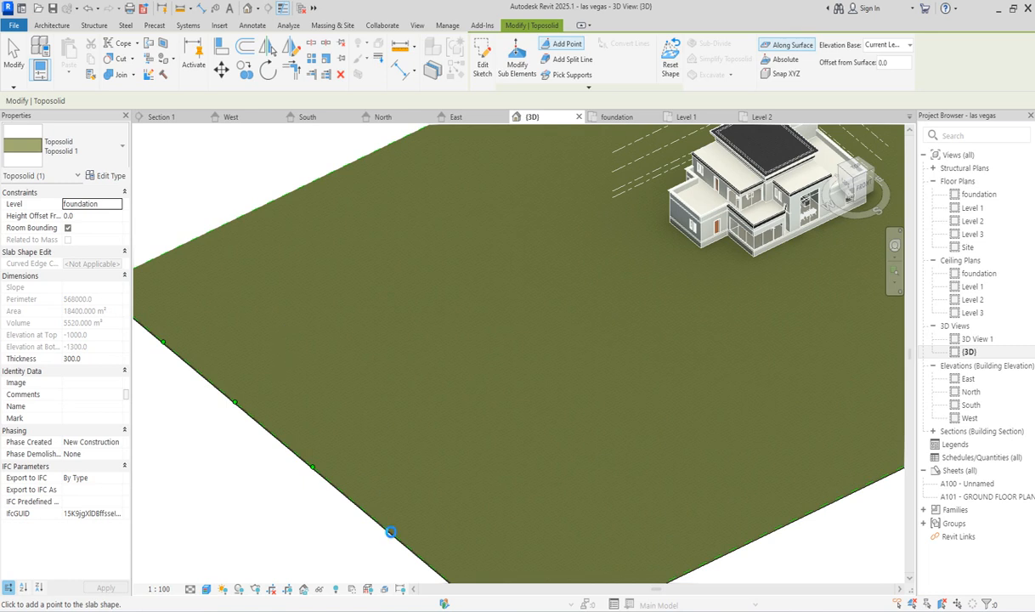
scroll(390, 532, down, 2)
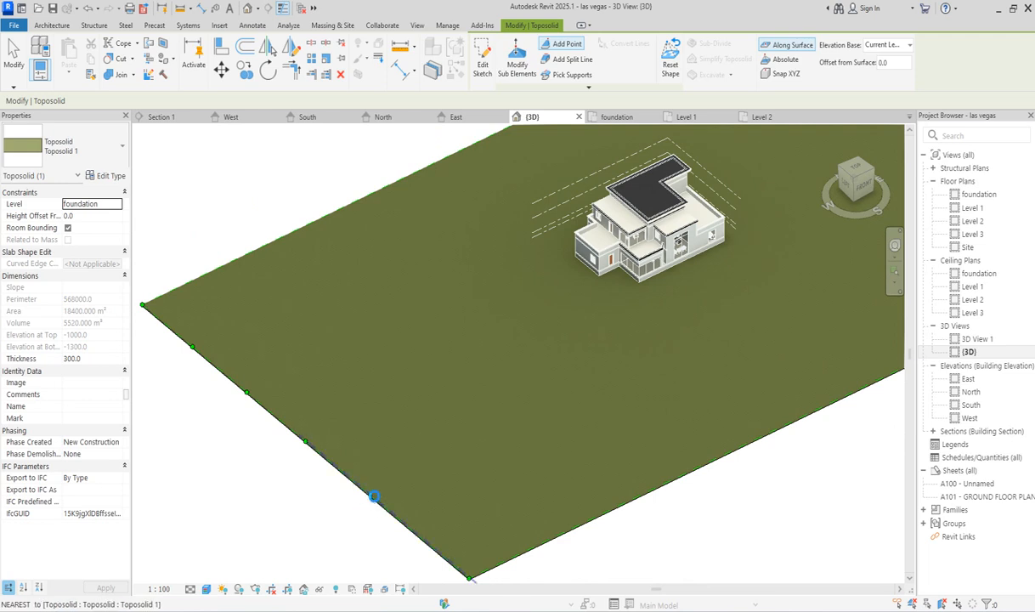
scroll(374, 495, up, 2)
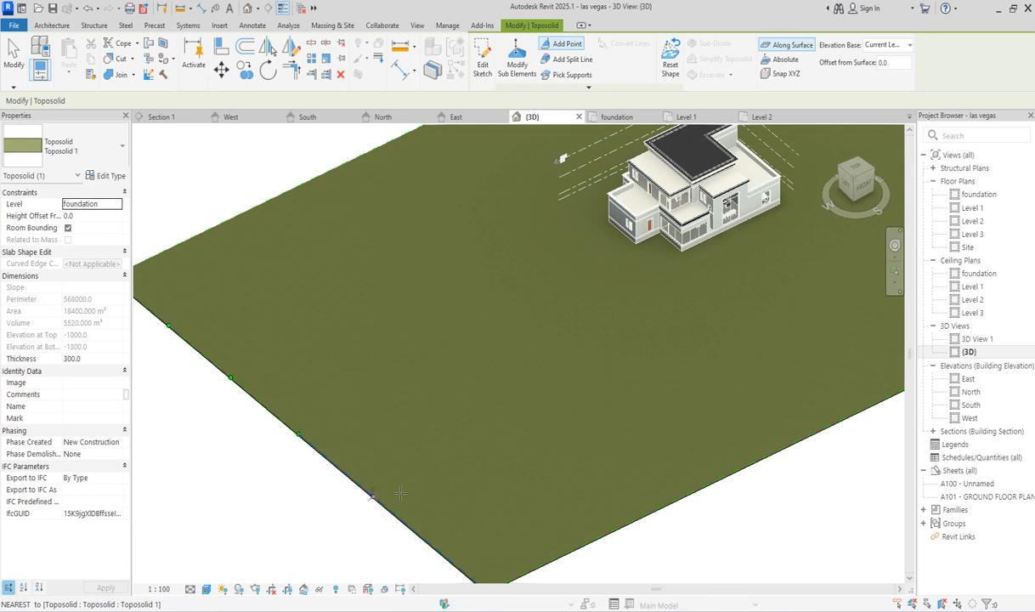
scroll(330, 498, down, 3)
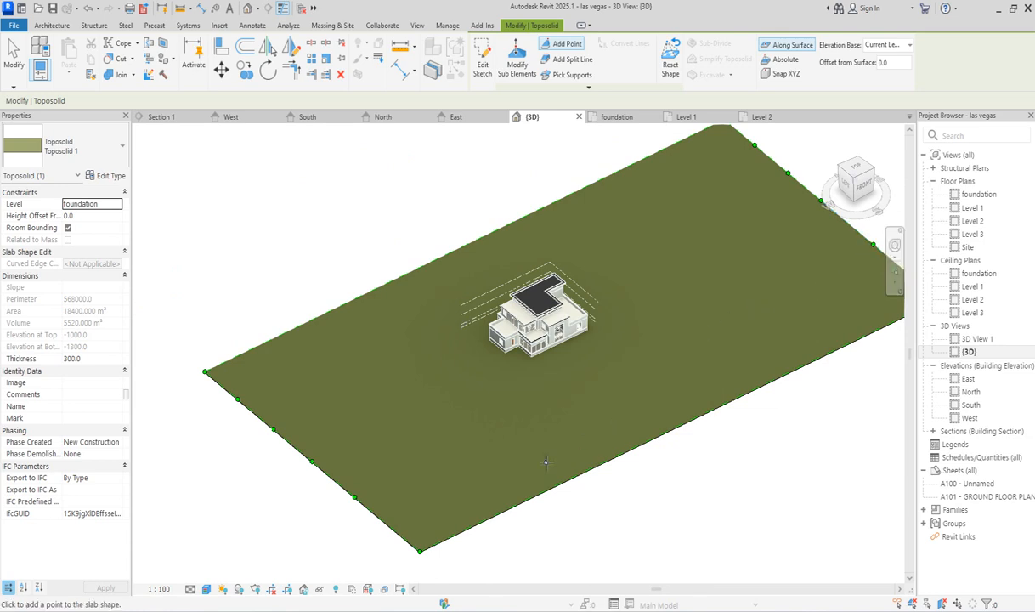
key(Escape)
key(Escape)
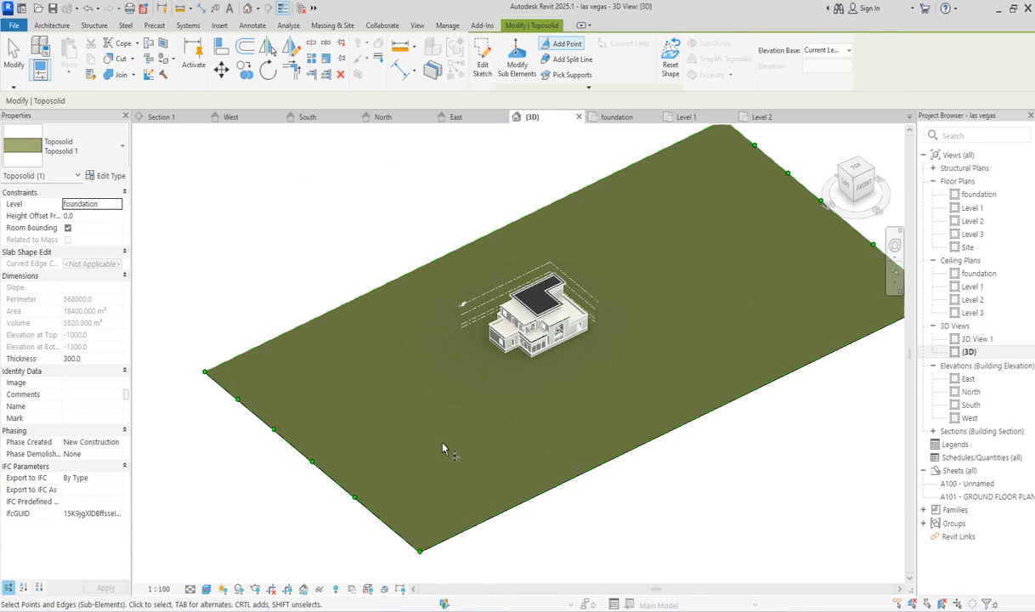
click(421, 550)
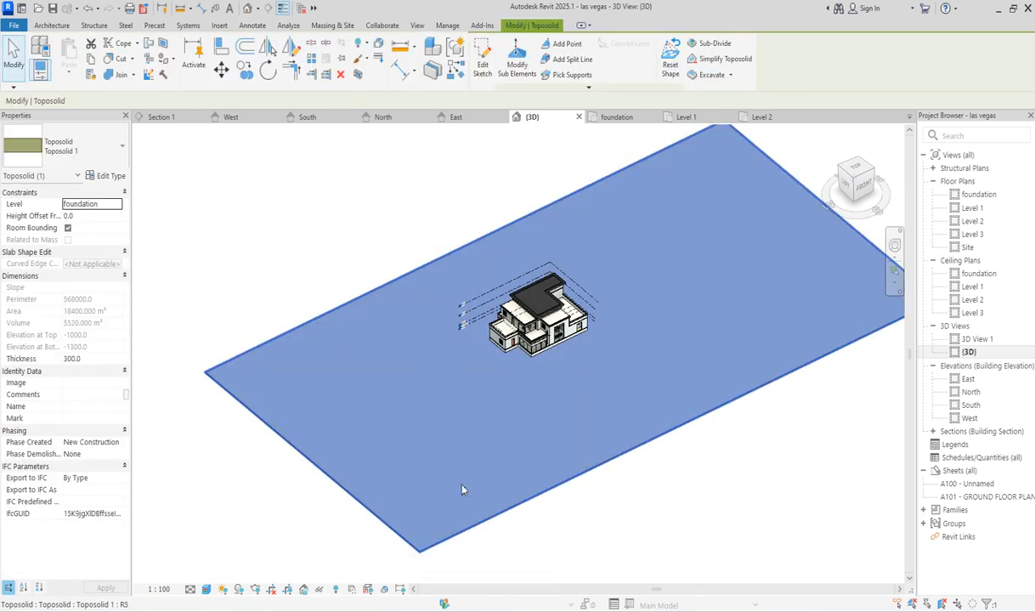
click(515, 67)
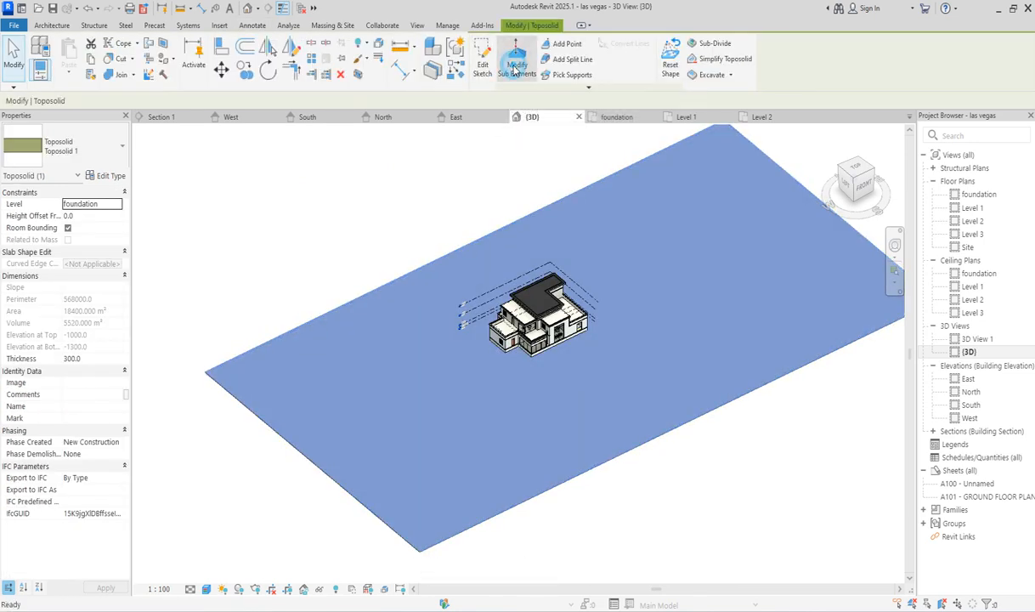
click(420, 550)
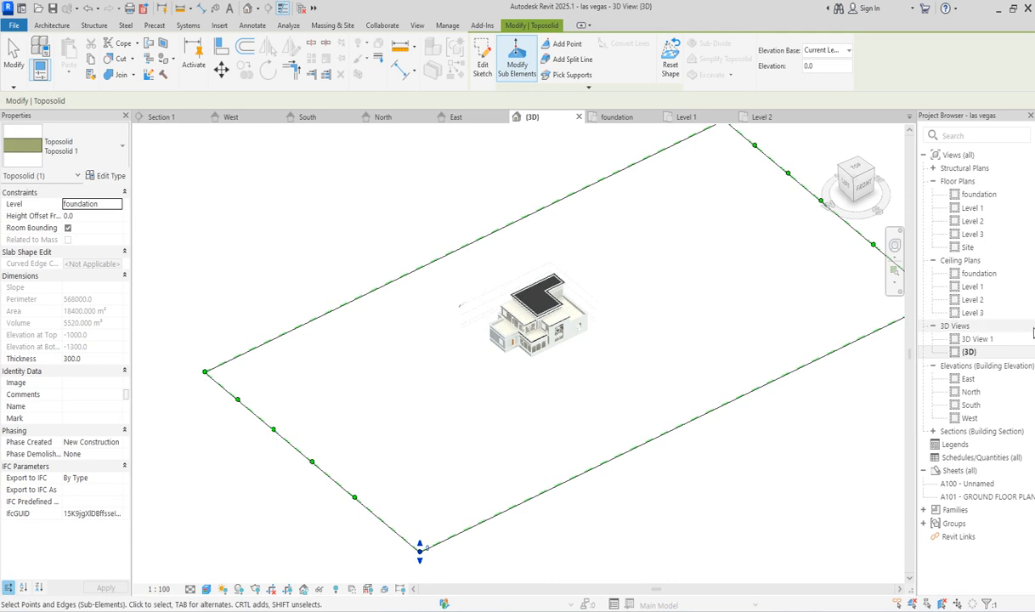
Open the West elevation and widen its crop region on both sides until it extends past both ends of the toposolid
double_click(969, 418)
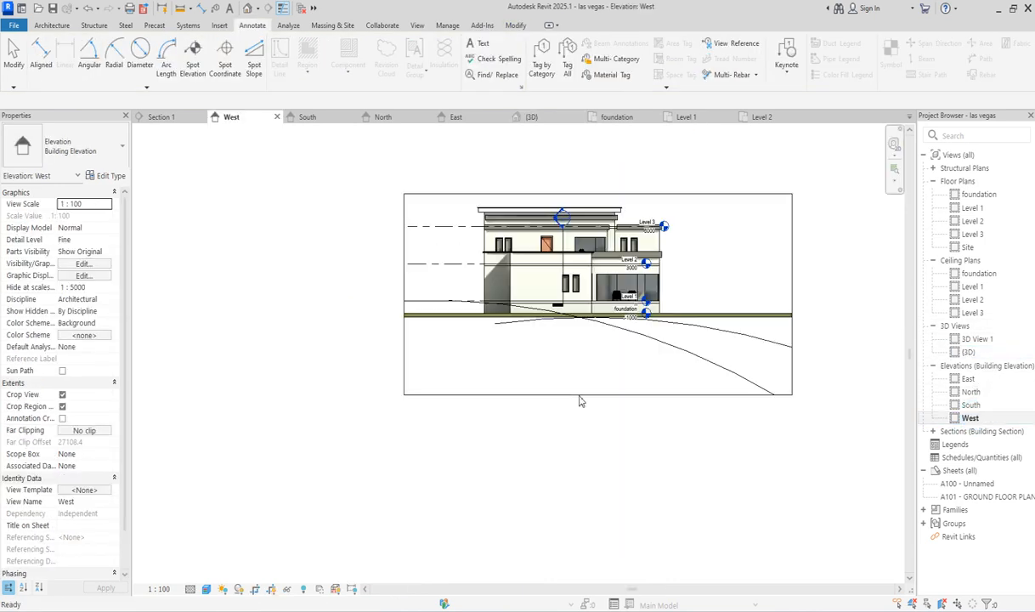
scroll(687, 392, down, 2)
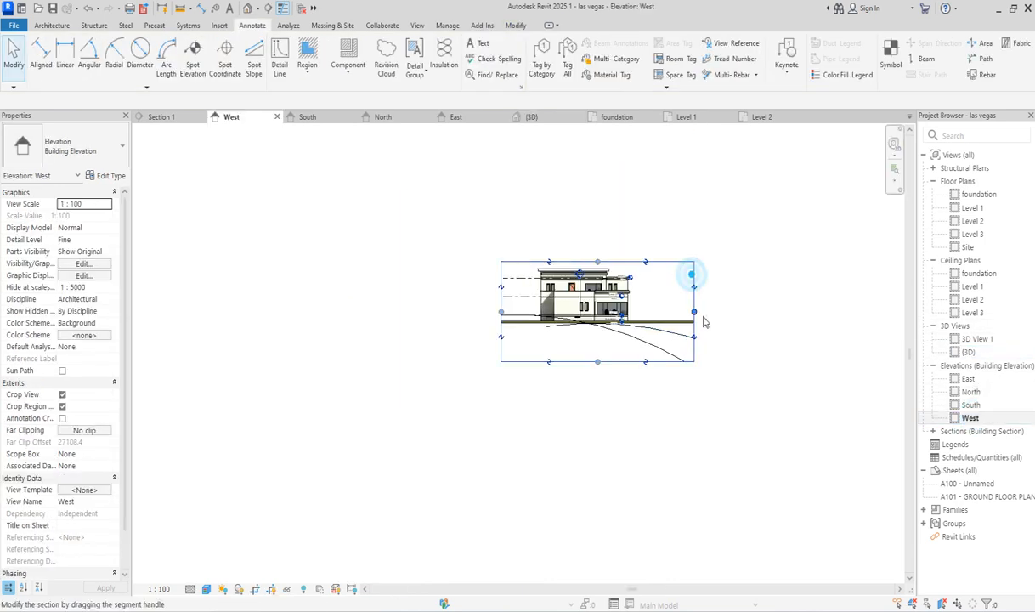
click(694, 311)
drag(858, 317, 858, 315)
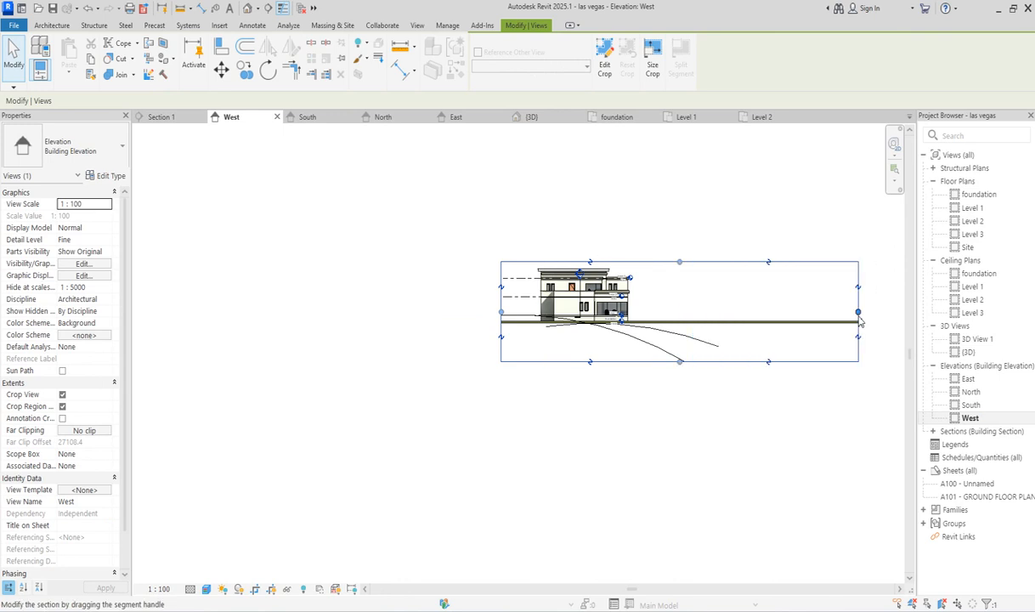
drag(501, 312, 221, 316)
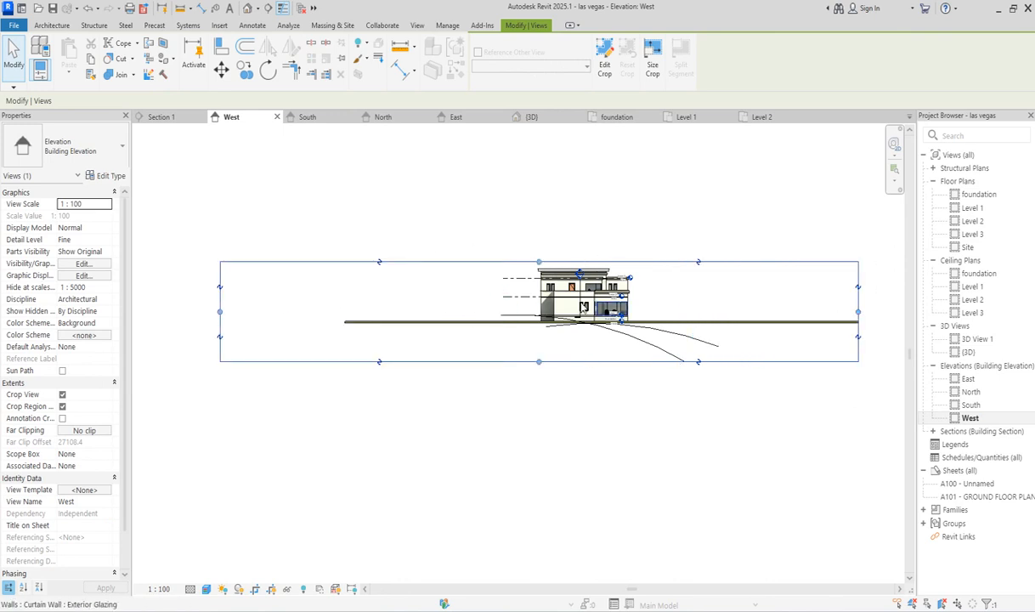
scroll(331, 266, down, 2)
drag(633, 292, 745, 307)
Try to lower the toposolid's shape points at its downhill end in the West elevation by about 4075 mm
scroll(745, 306, up, 3)
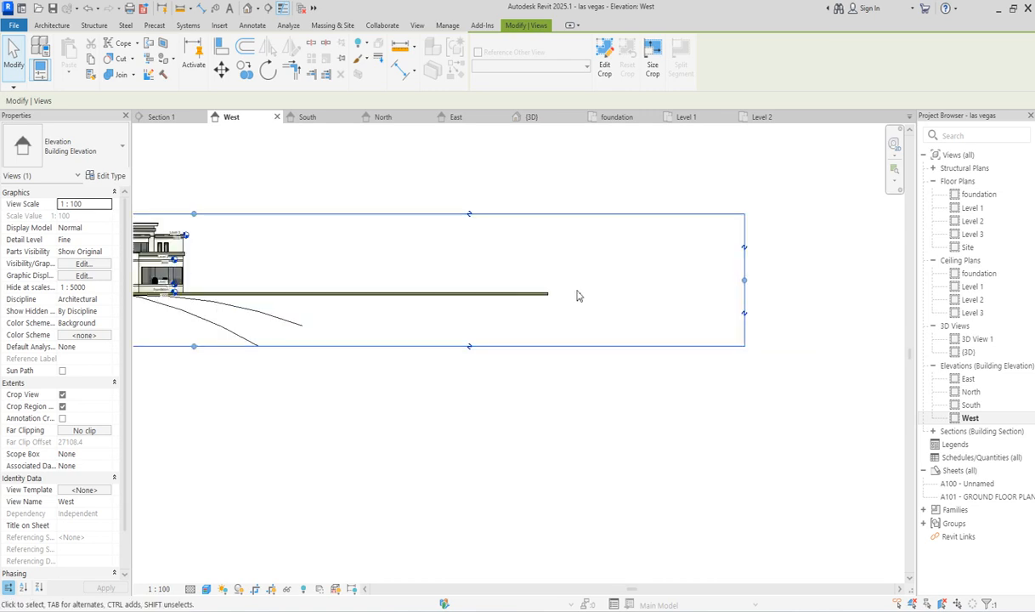
click(547, 294)
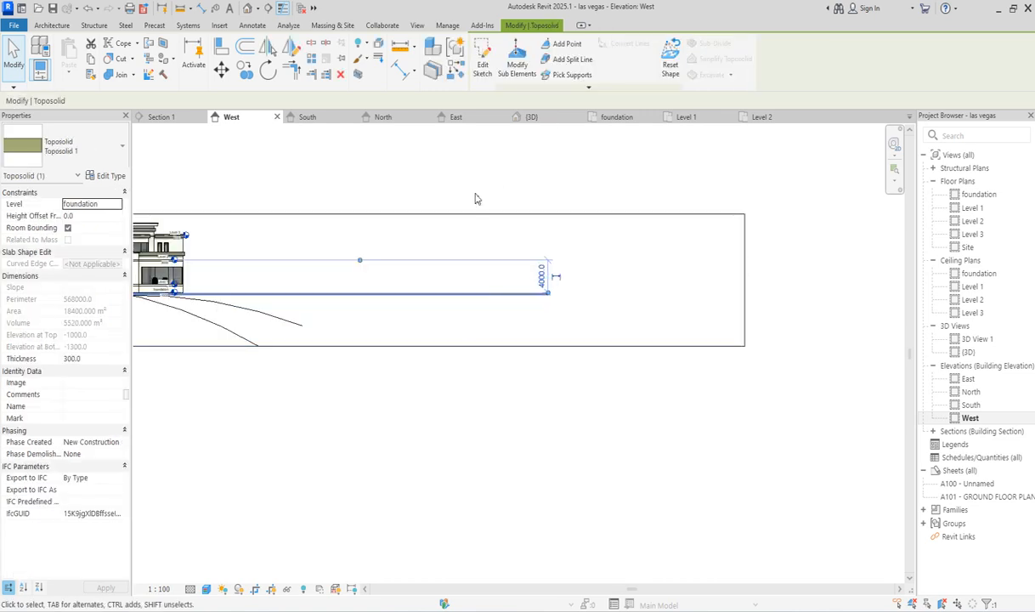
click(517, 65)
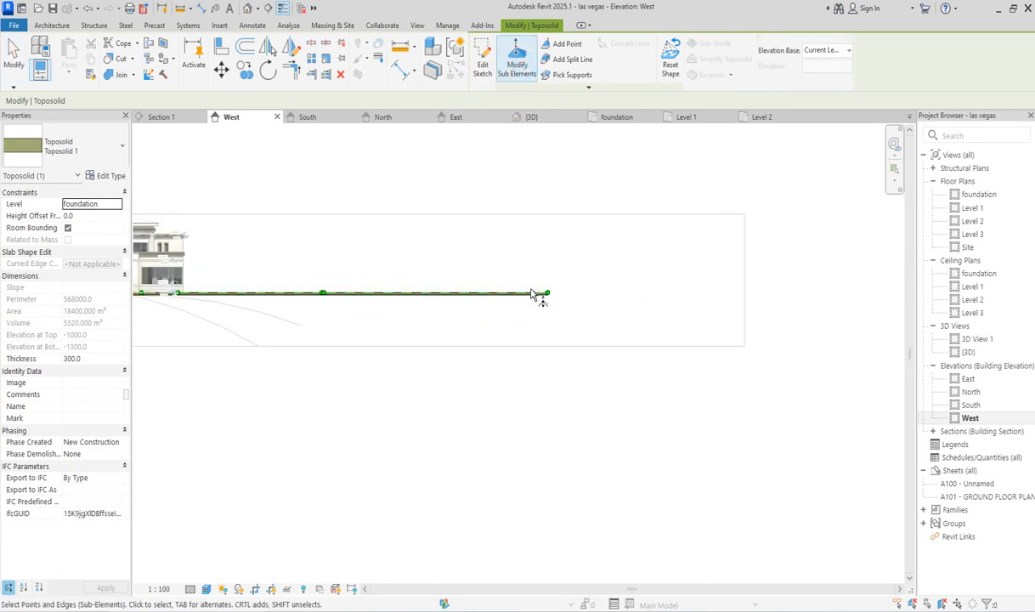
drag(492, 218, 579, 339)
scroll(549, 294, up, 2)
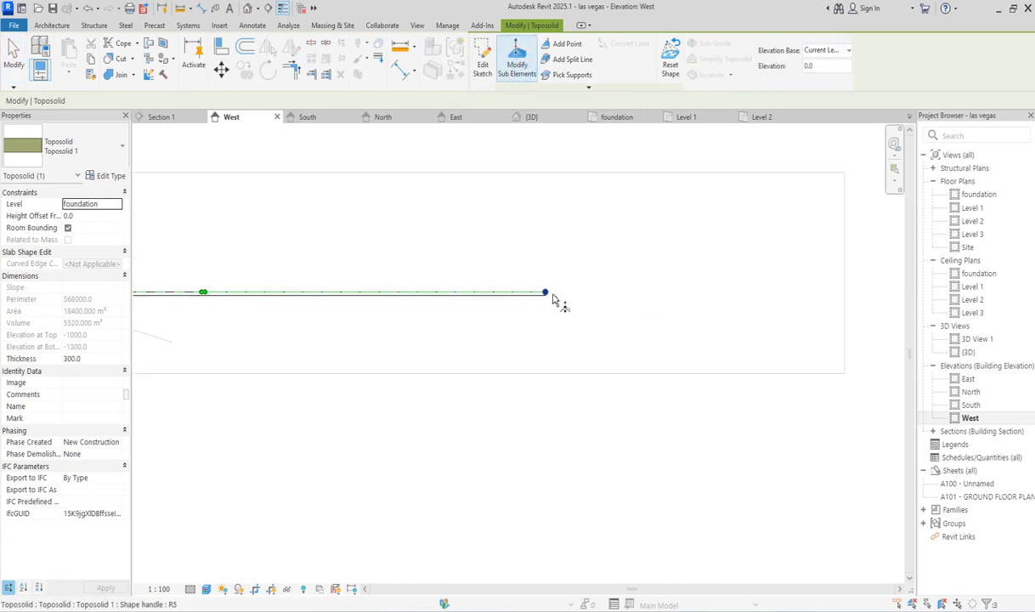
drag(548, 296, 546, 341)
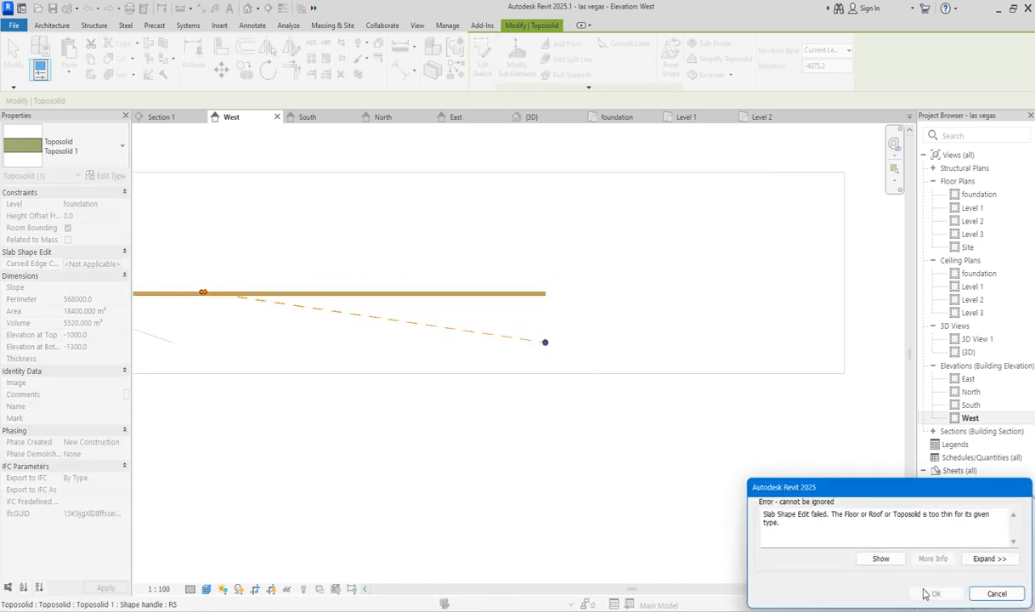
click(996, 593)
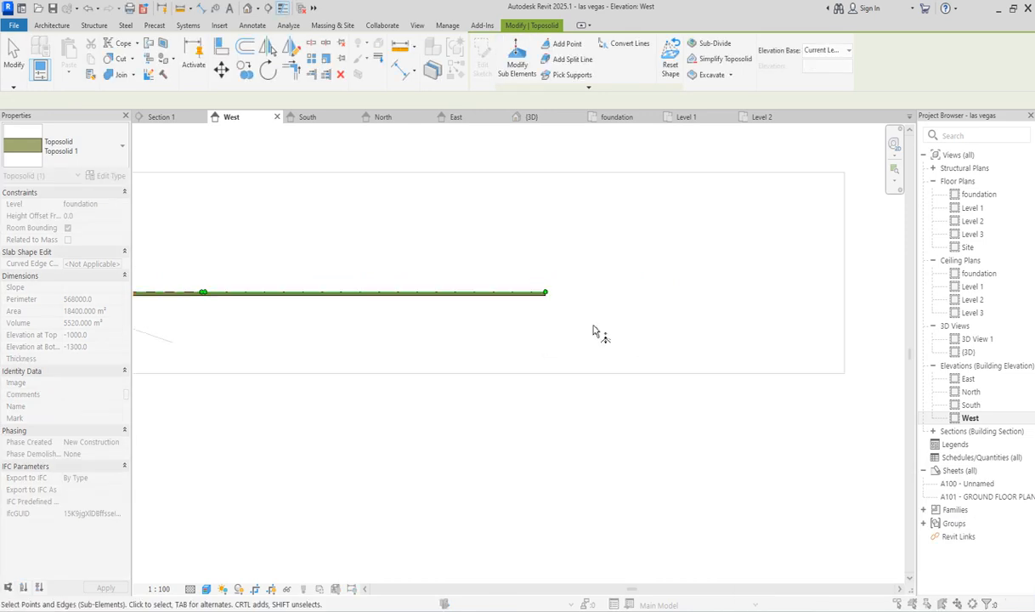
Try to lower a single shape point at the toposolid's downhill end by 4100 mm
click(549, 293)
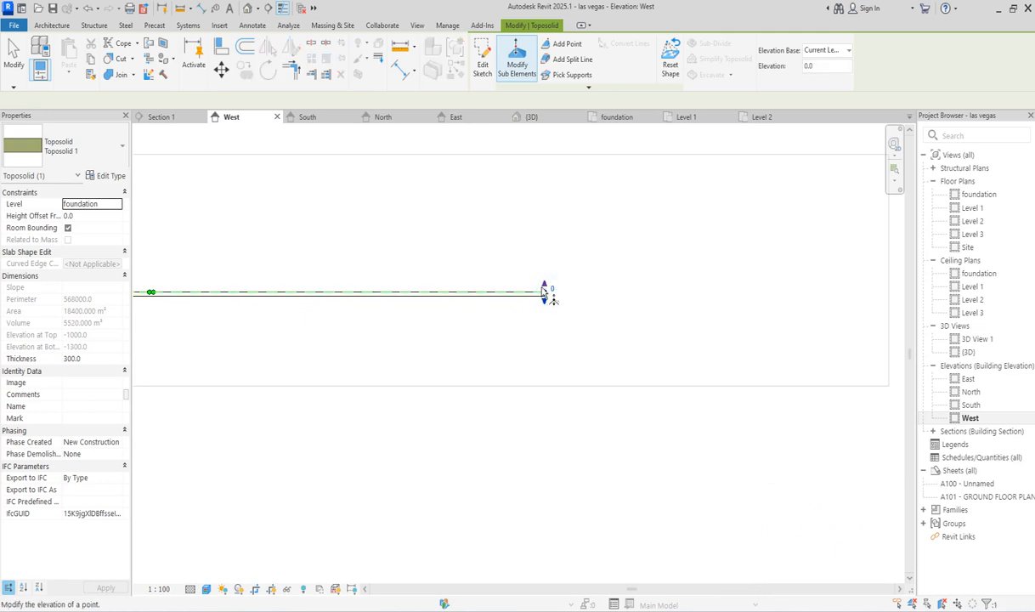
drag(546, 302, 545, 352)
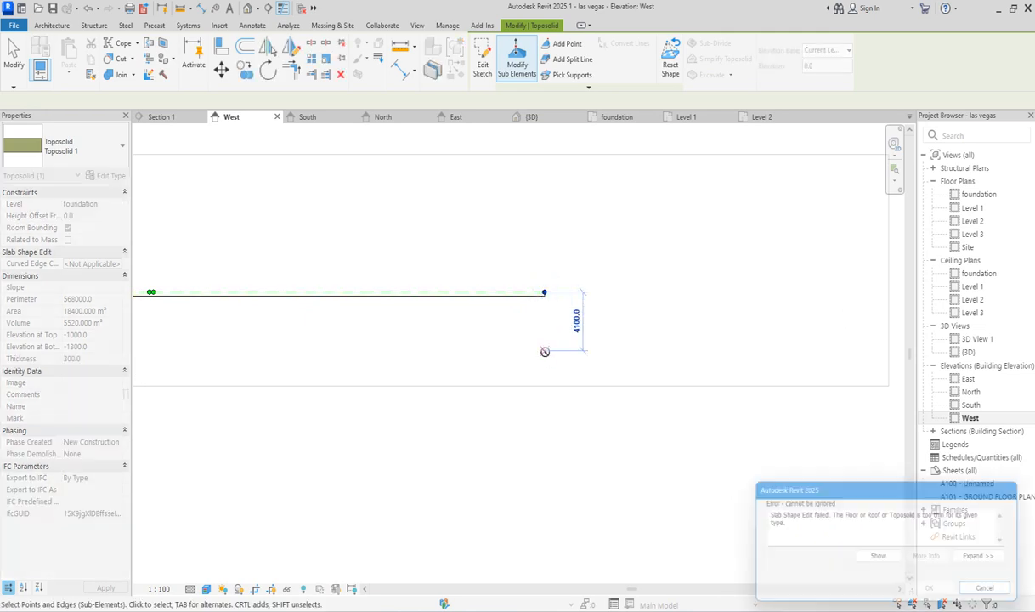
click(996, 592)
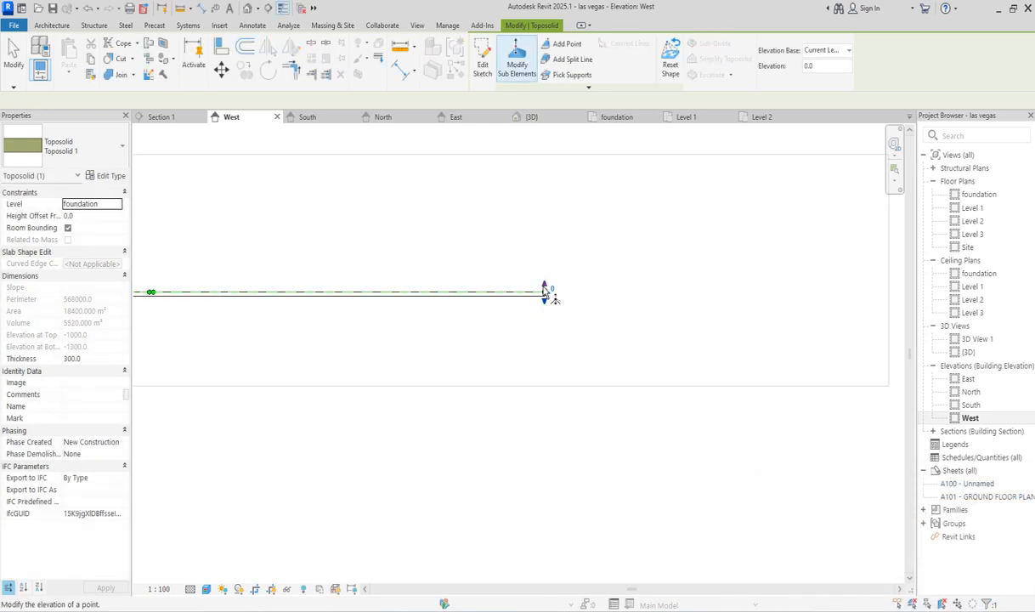
Set the elevation of the shape point at the toposolid's downhill end to -300 mm
drag(552, 295, 554, 291)
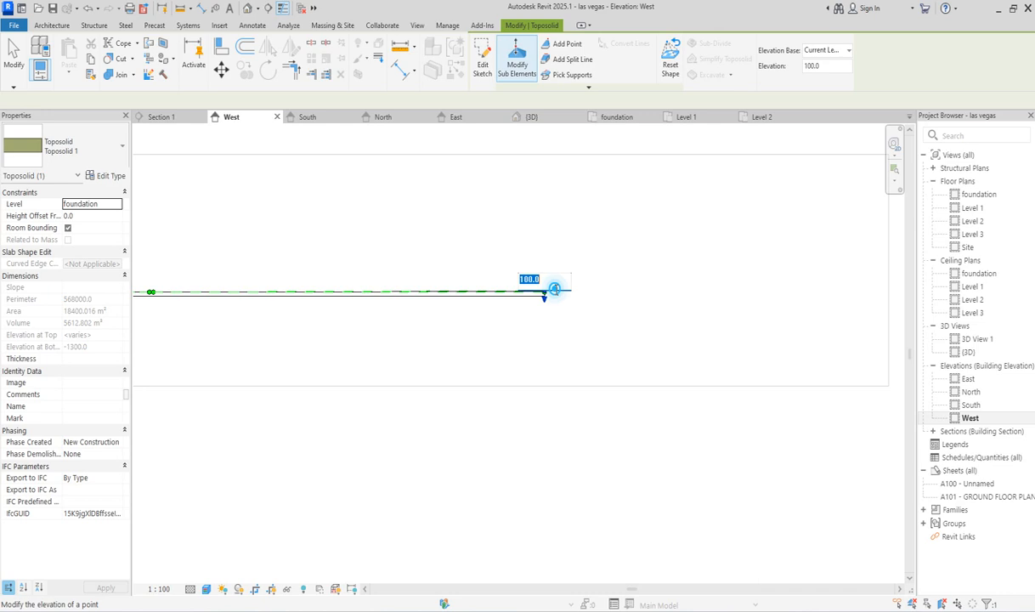
click(521, 280)
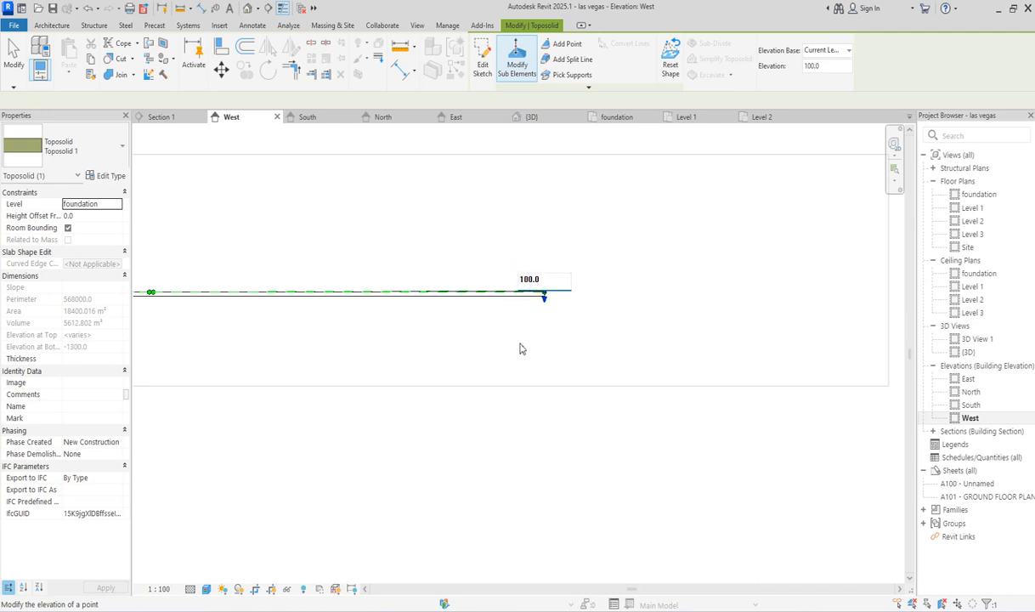
text(-3)
key(Return)
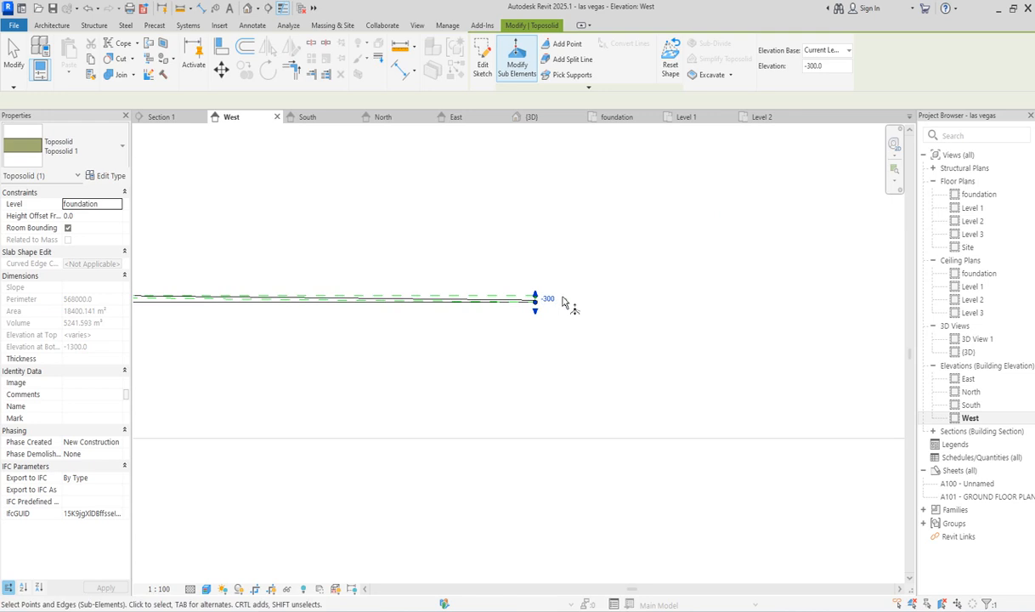
Try another elevation value for the end shape point and undo its elevation change
click(548, 299)
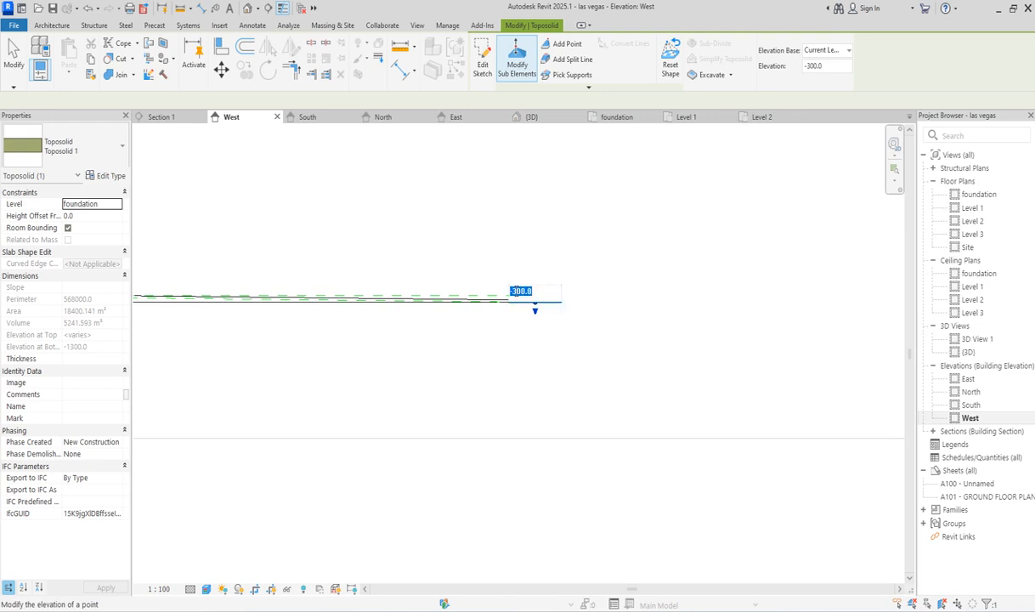
double_click(520, 292)
text(5)
key(Return)
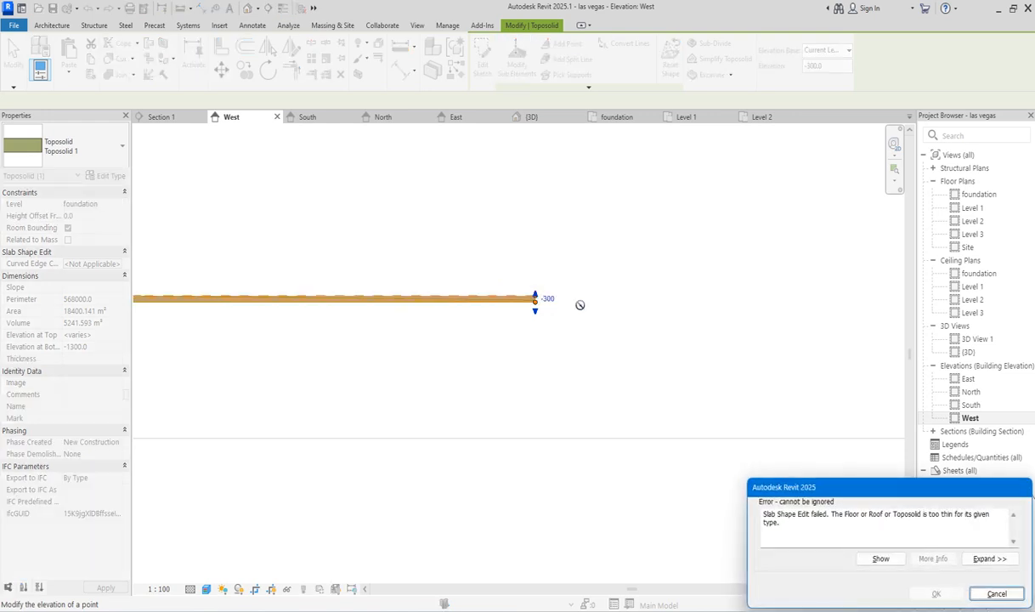
click(997, 593)
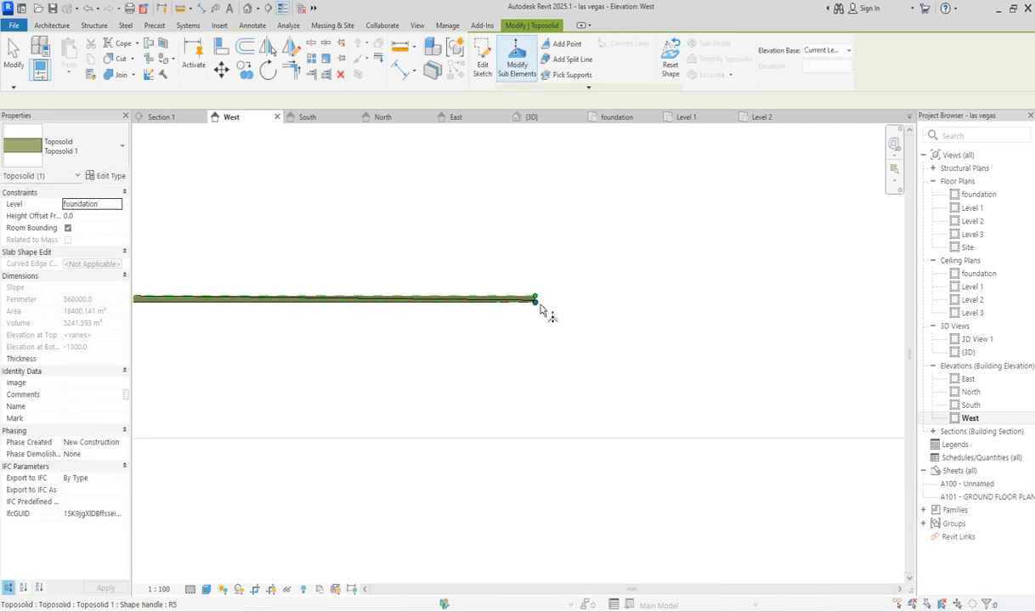
key(ctrl+z)
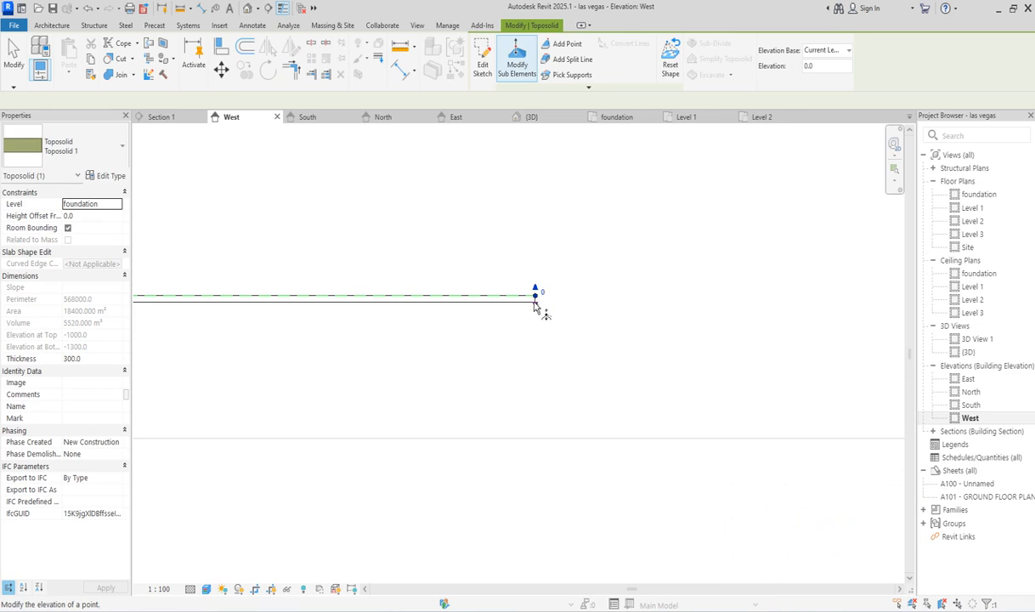
Try to set the elevation of the shape point at the toposolid's downhill end to -5000 mm
scroll(535, 312, up, 2)
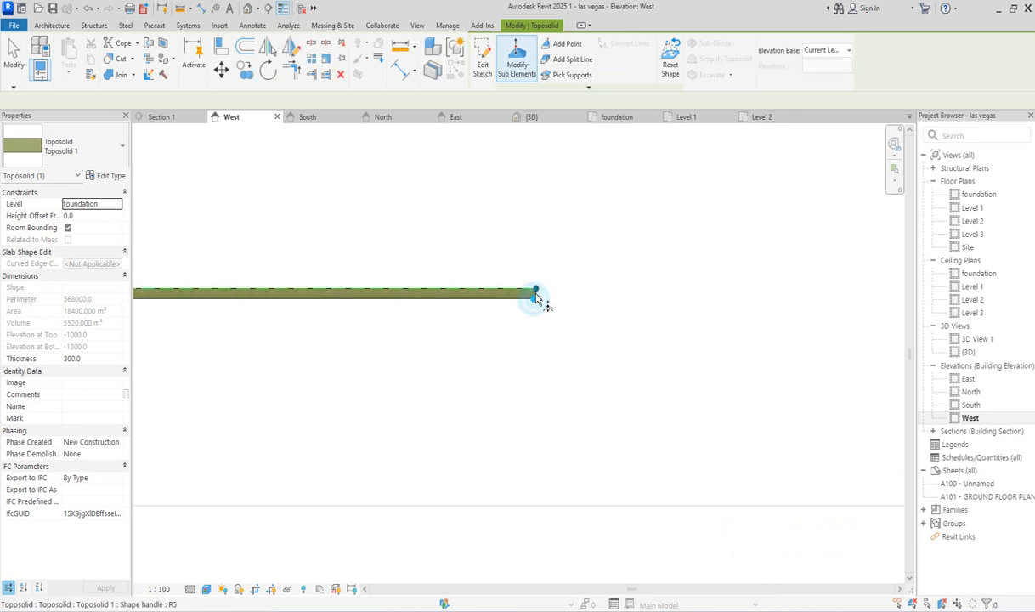
click(547, 287)
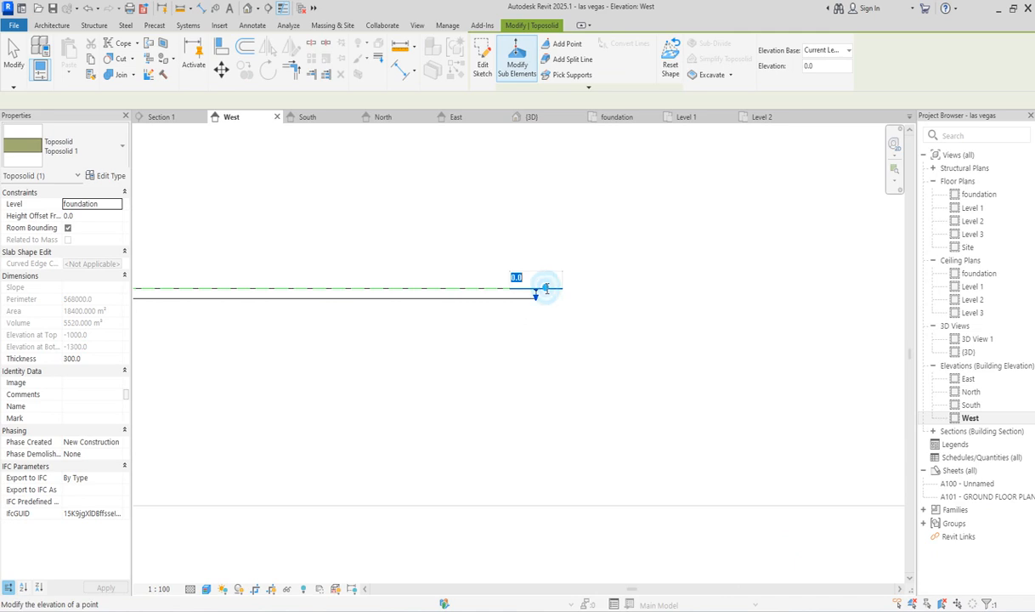
text(-5000)
key(Return)
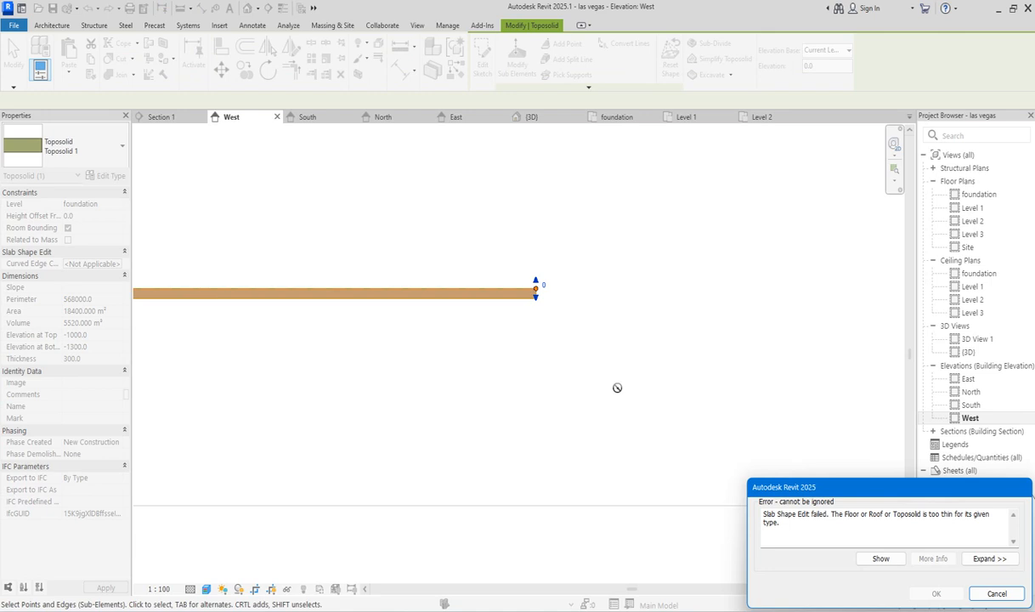
click(997, 593)
Lower one shape point at the toposolid's downhill end to -300 mm in the West elevation
scroll(523, 330, down, 3)
scroll(493, 324, up, 3)
click(566, 324)
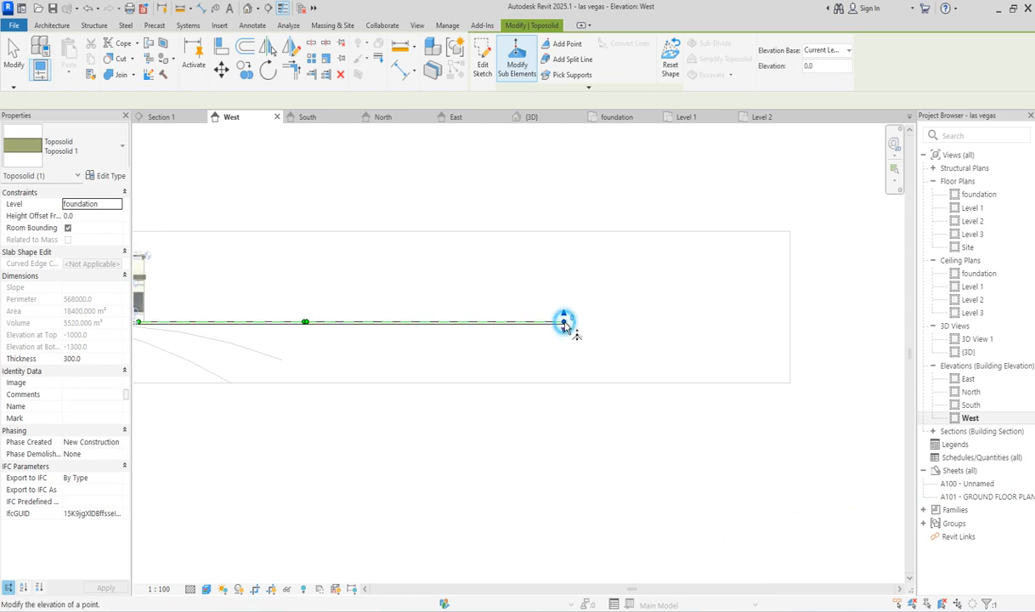
drag(564, 322, 566, 333)
click(563, 324)
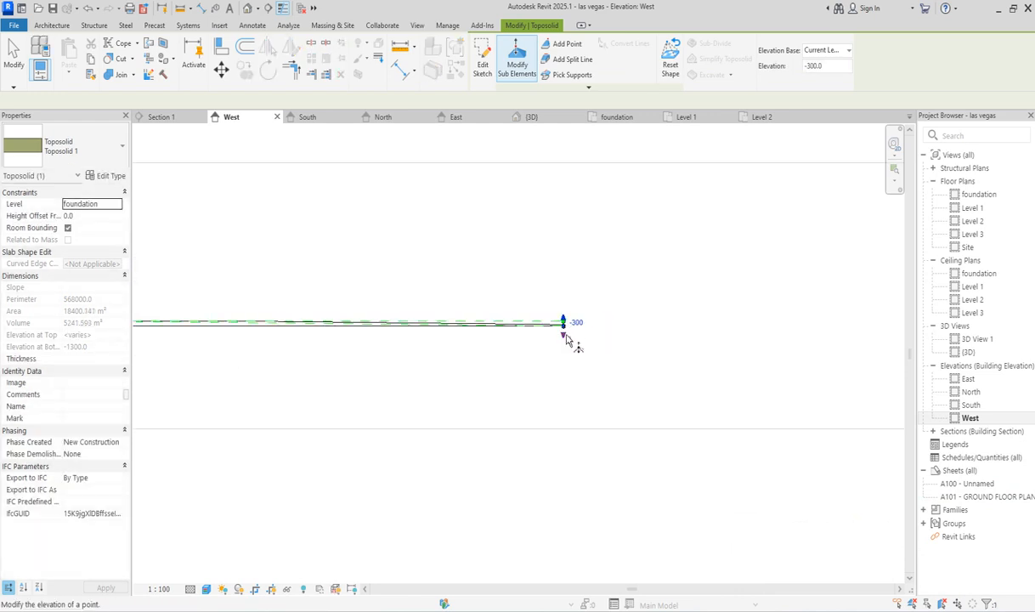
Try to lower the same downhill end point further, below -300 mm
scroll(562, 329, up, 3)
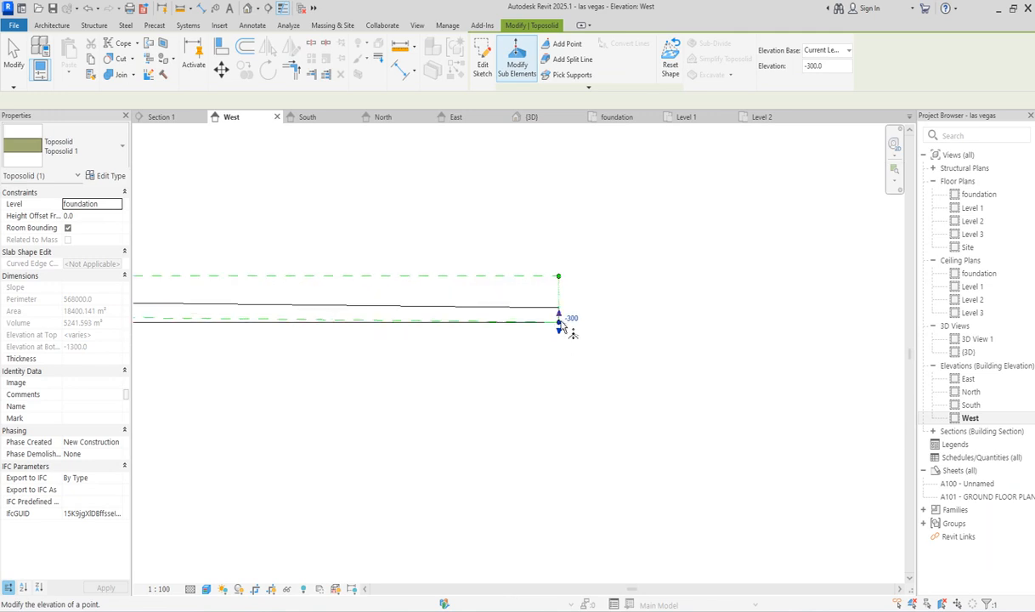
drag(555, 328, 558, 348)
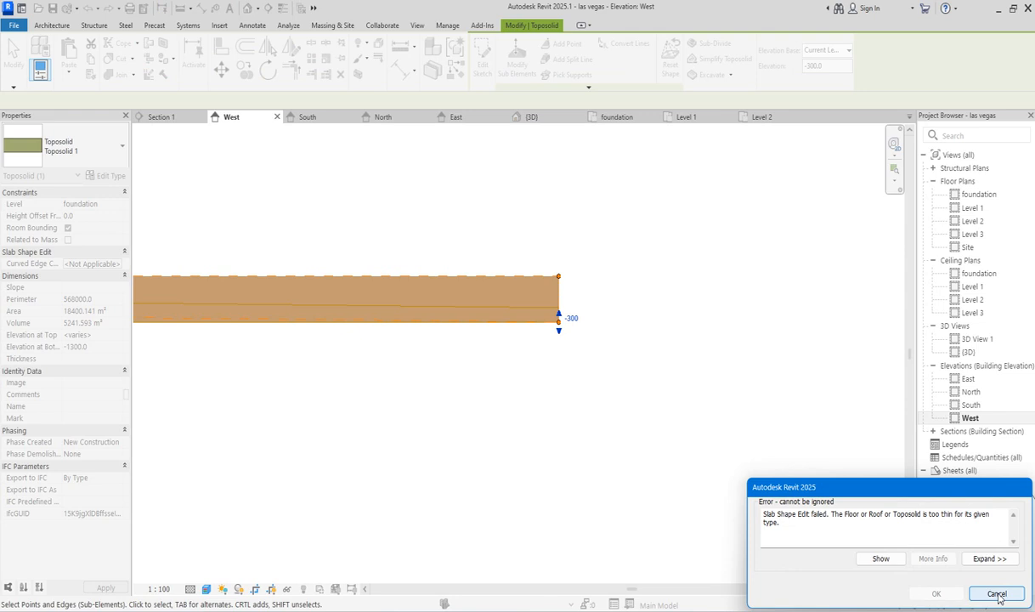
click(997, 594)
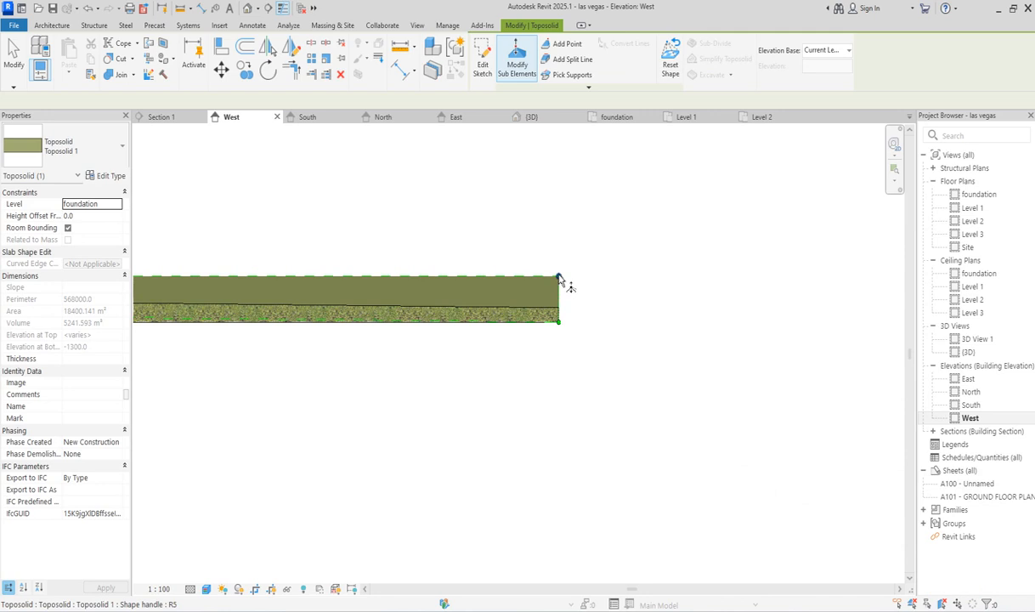
Lower the other shape point at the toposolid's downhill end to -300 mm
click(558, 275)
drag(560, 290, 585, 324)
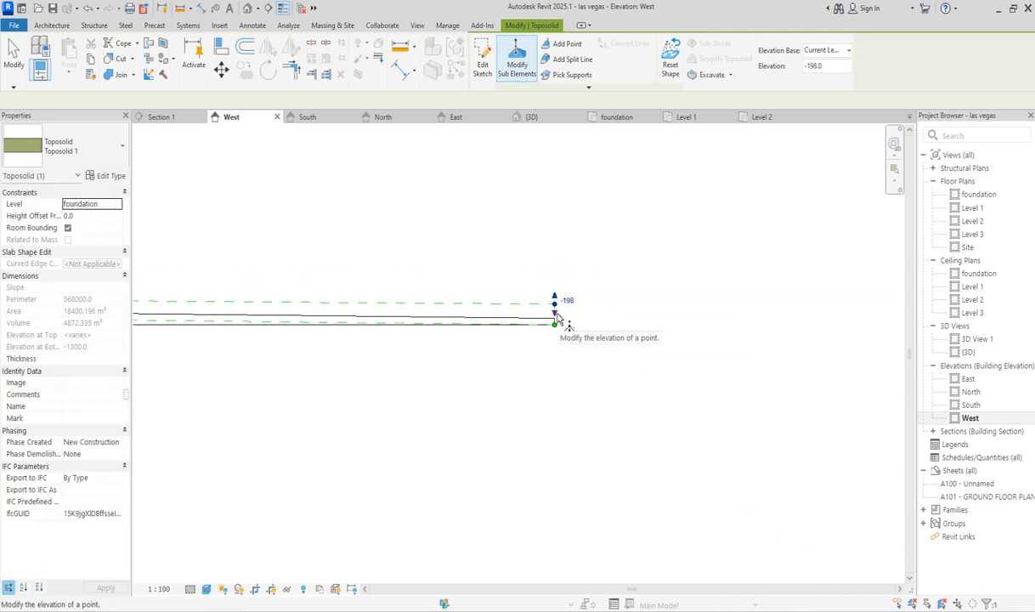
click(558, 326)
drag(559, 333, 564, 344)
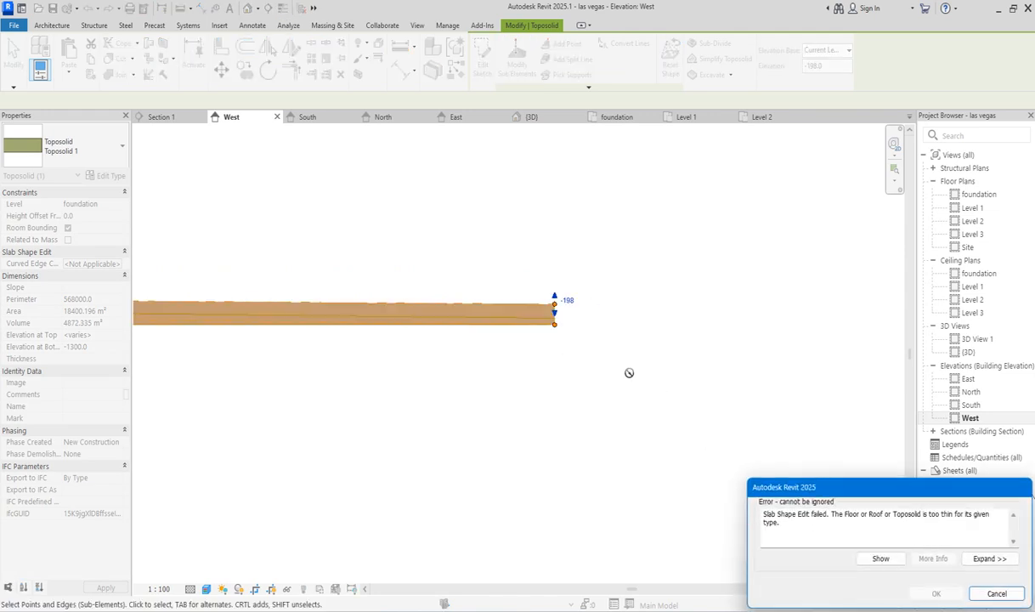
click(996, 594)
click(557, 313)
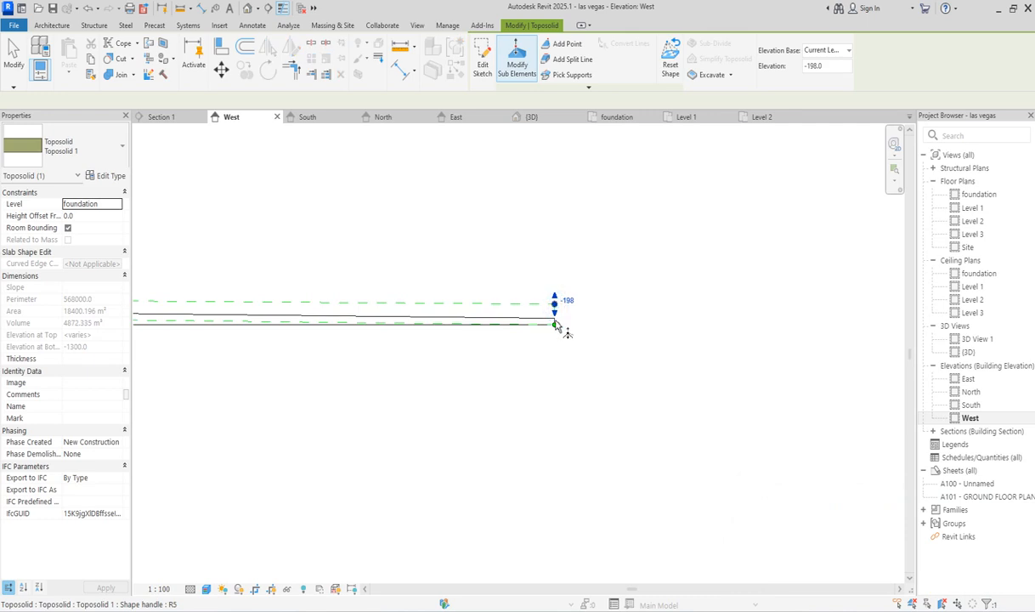
drag(556, 323, 606, 338)
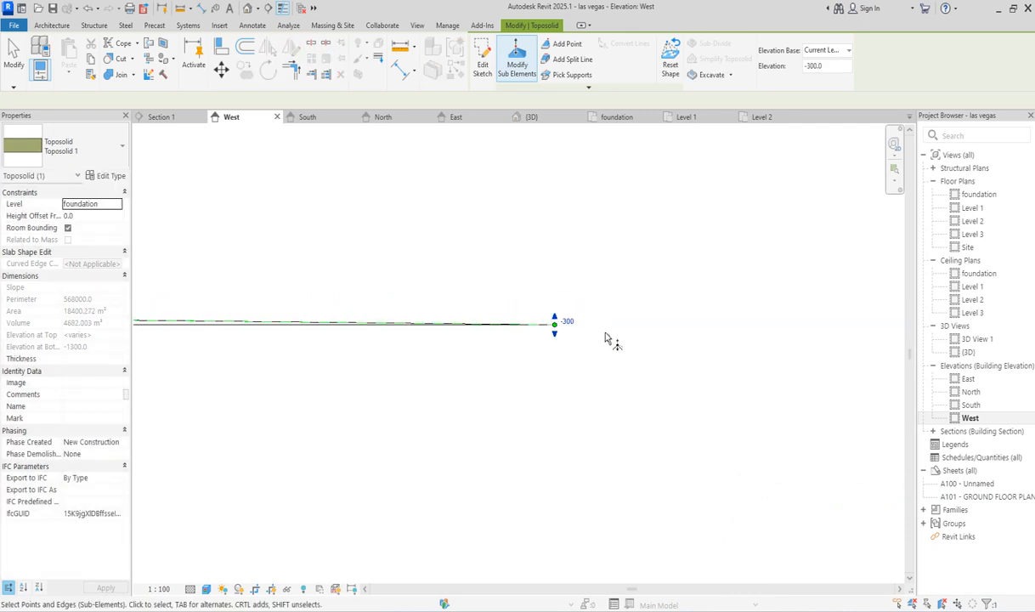
Leave shape editing and set the toposolid's height offset from the foundation level to -8000 mm
scroll(579, 367, down, 3)
scroll(594, 389, down, 2)
scroll(206, 389, up, 2)
scroll(343, 372, up, 1)
scroll(479, 400, down, 1)
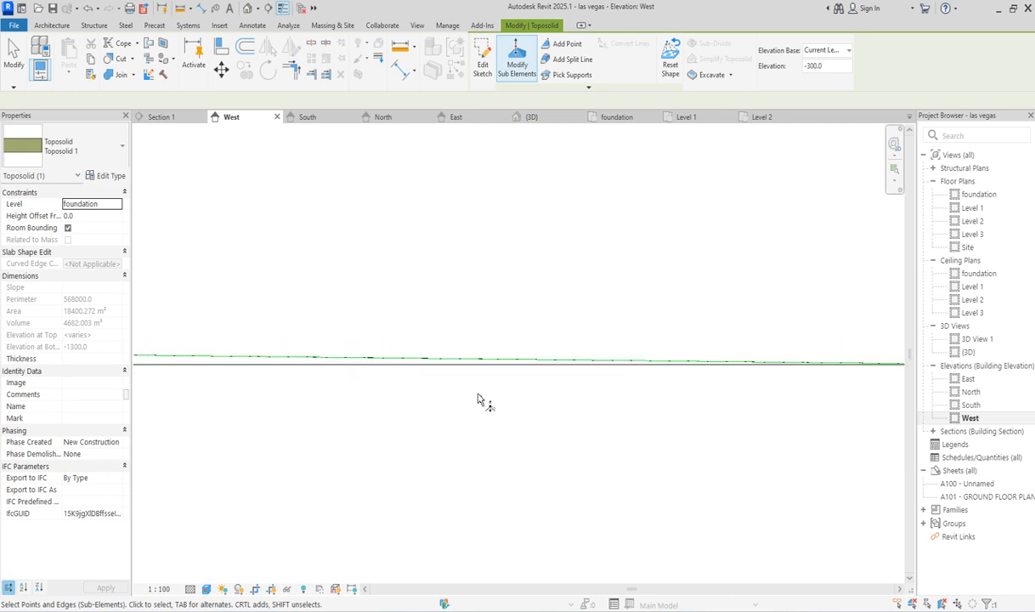
right_click(332, 252)
click(358, 257)
click(367, 372)
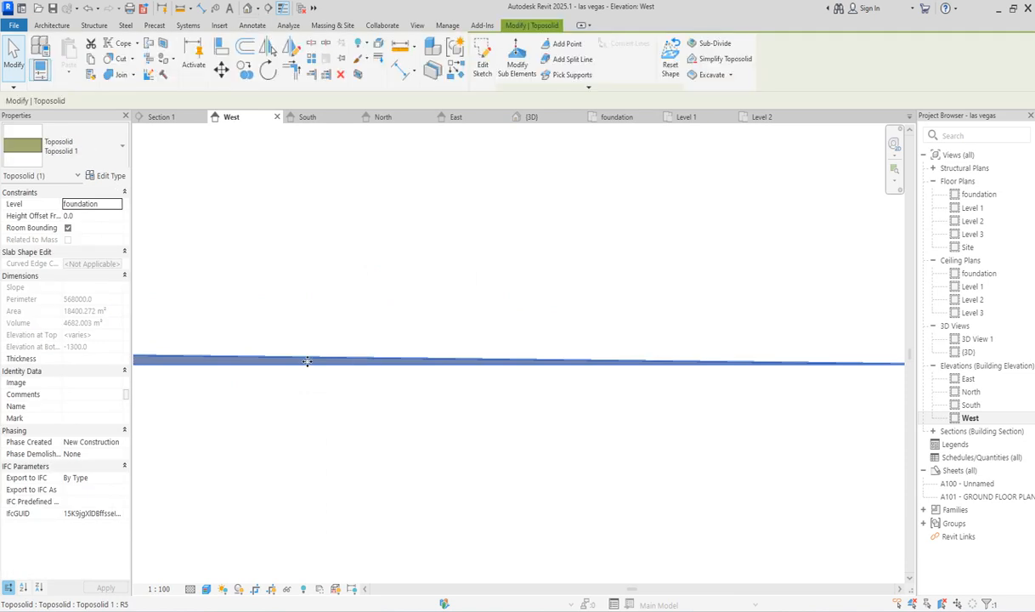
click(89, 218)
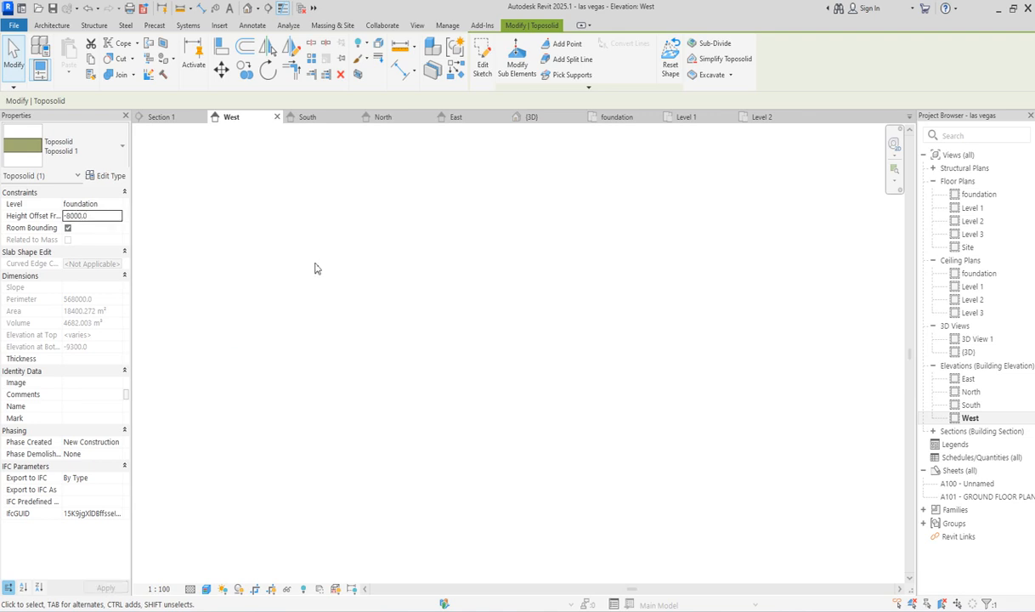
Set the toposolid's height offset from the foundation level to -3000 mm
scroll(370, 412, down, 10)
scroll(236, 460, up, 3)
scroll(186, 448, up, 3)
scroll(194, 435, down, 3)
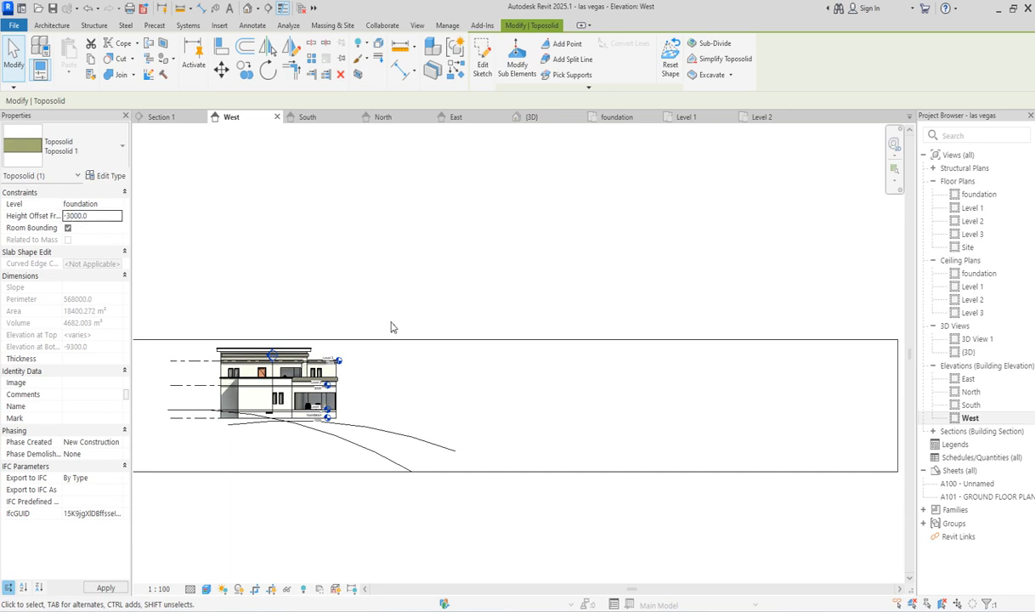
click(208, 232)
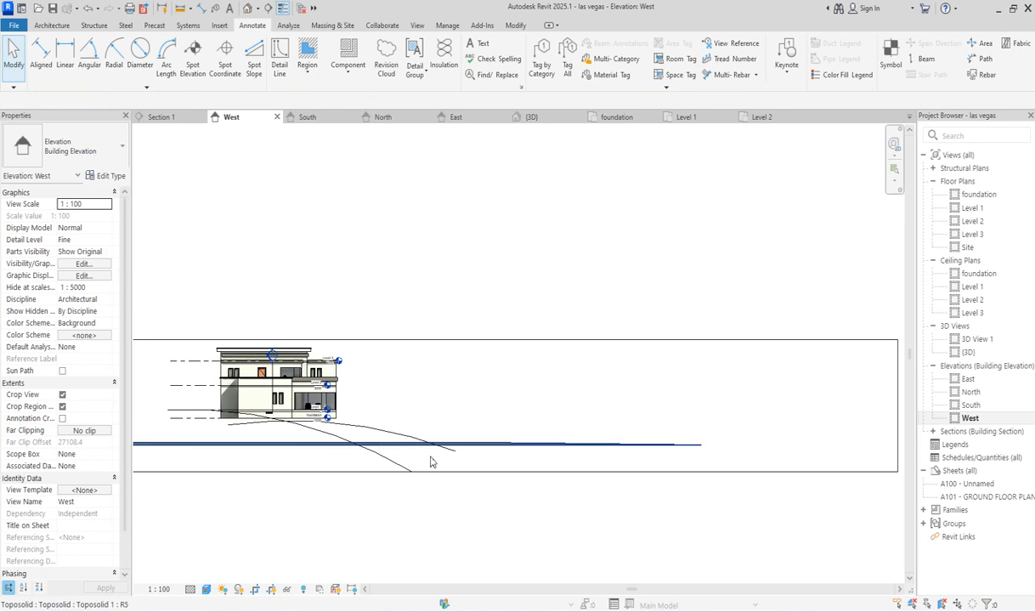
Edit the toposolid's sub-elements and raise the shape point below the house's downhill end to 1000 mm
scroll(477, 456, up, 2)
click(545, 434)
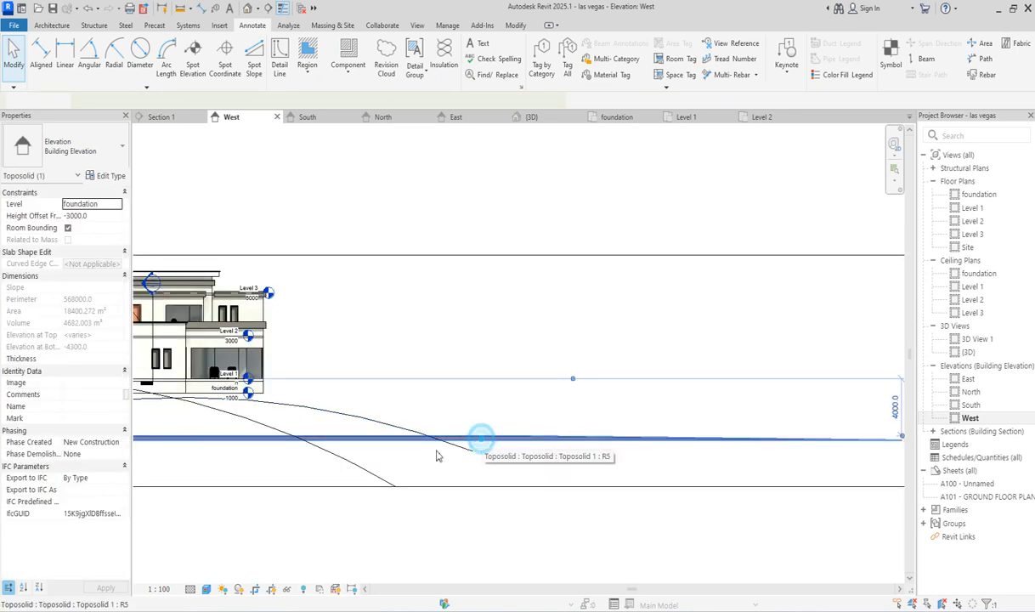
scroll(546, 434, down, 2)
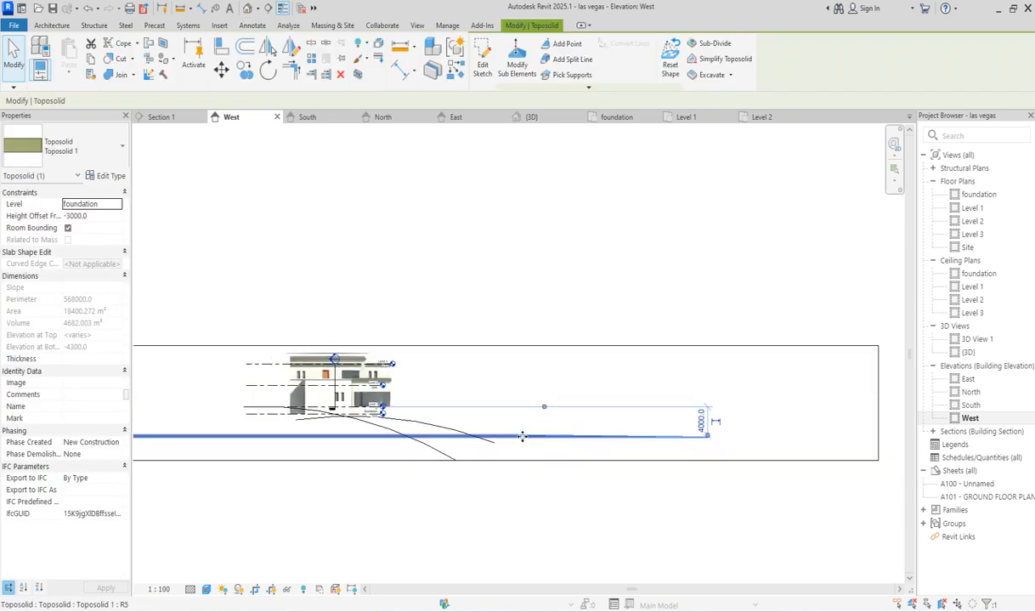
click(517, 63)
scroll(419, 462, up, 4)
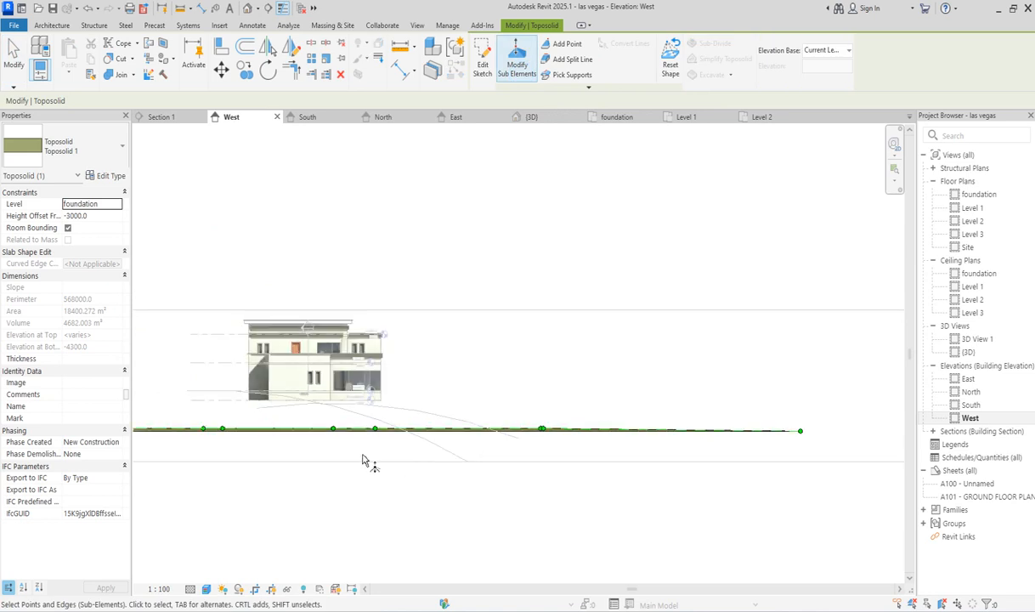
drag(371, 377, 402, 448)
scroll(389, 399, up, 1)
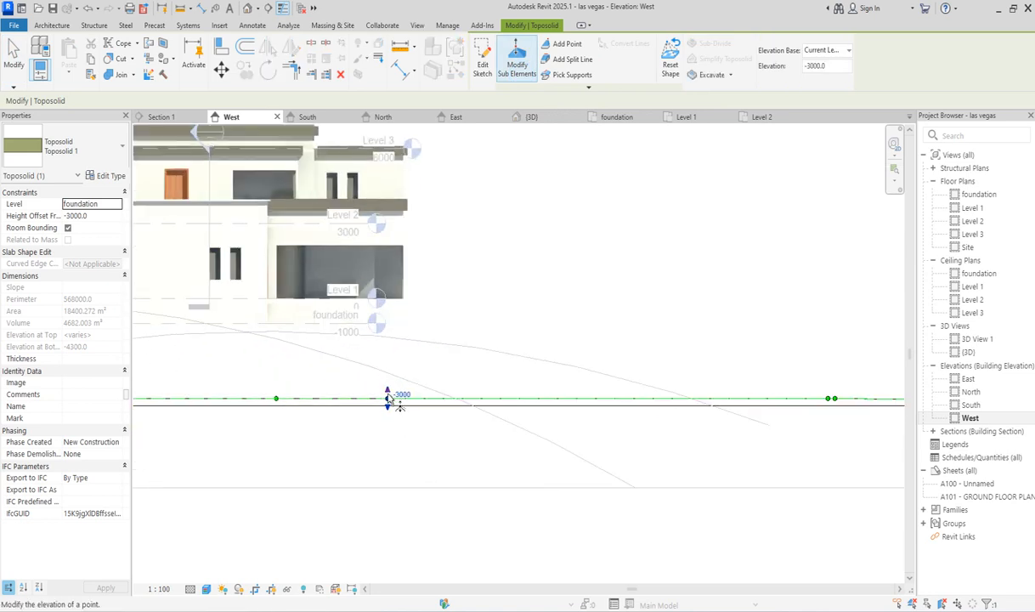
drag(387, 394, 388, 351)
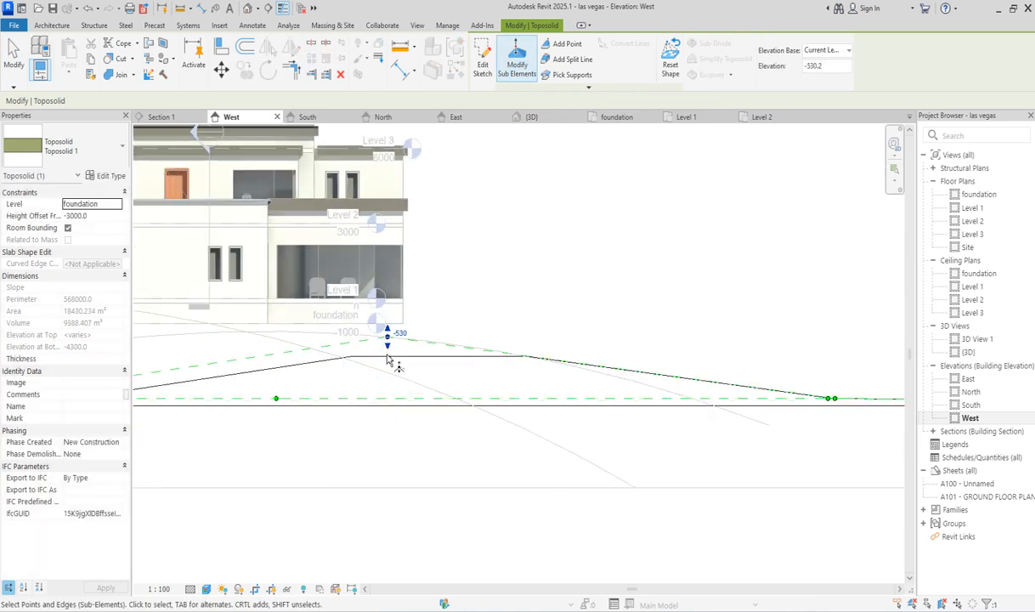
scroll(390, 355, up, 1)
drag(394, 354, 395, 330)
scroll(400, 429, down, 2)
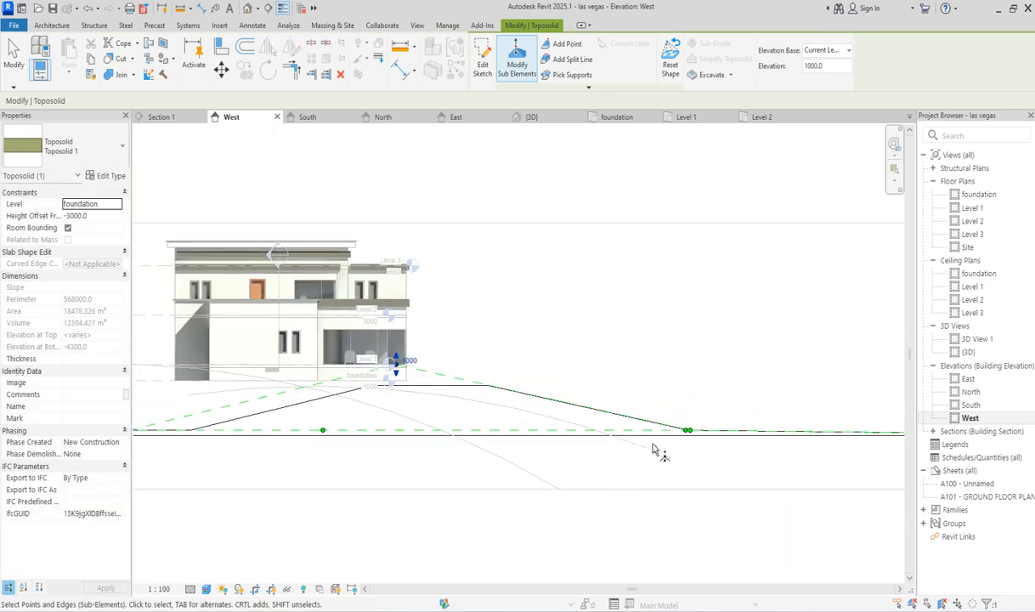
Raise the two adjacent shape points farther down the slope from the house to -1500 mm and -1600 mm
scroll(654, 452, down, 2)
scroll(629, 452, up, 4)
scroll(620, 451, up, 3)
drag(514, 392, 595, 458)
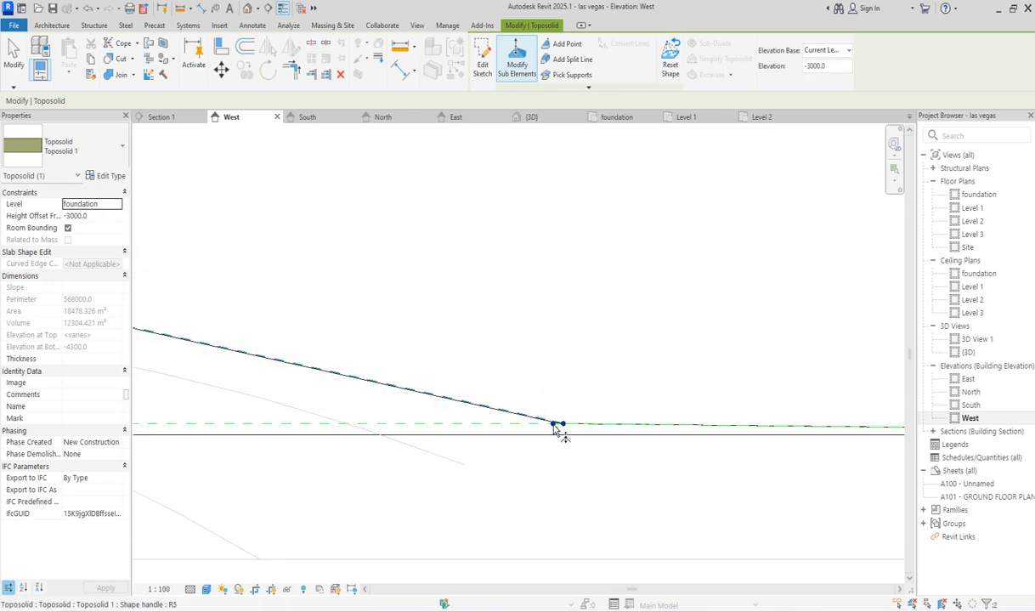
key(Escape)
scroll(552, 424, up, 2)
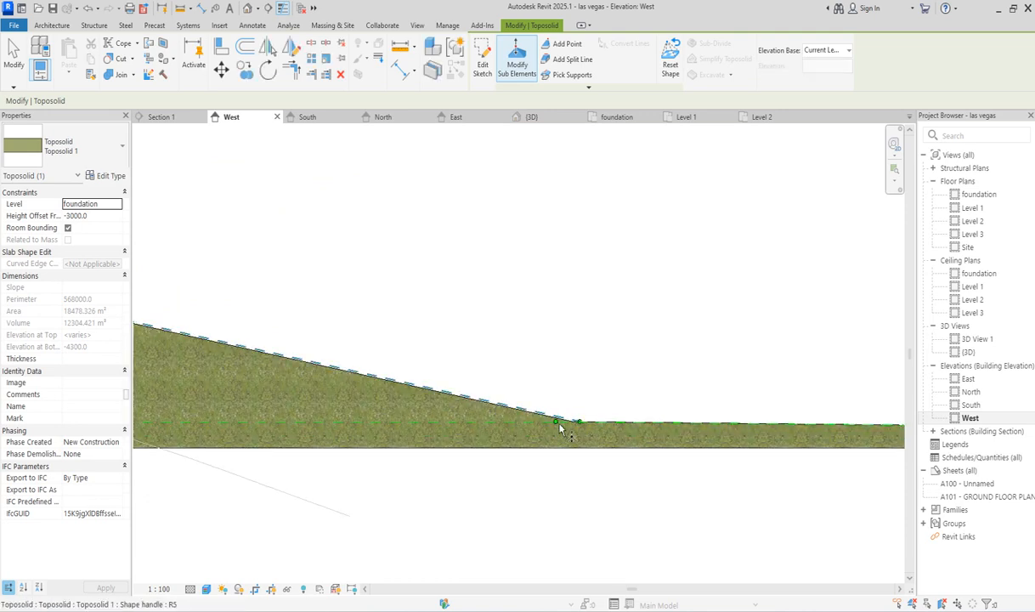
drag(510, 378, 578, 478)
drag(553, 412, 553, 293)
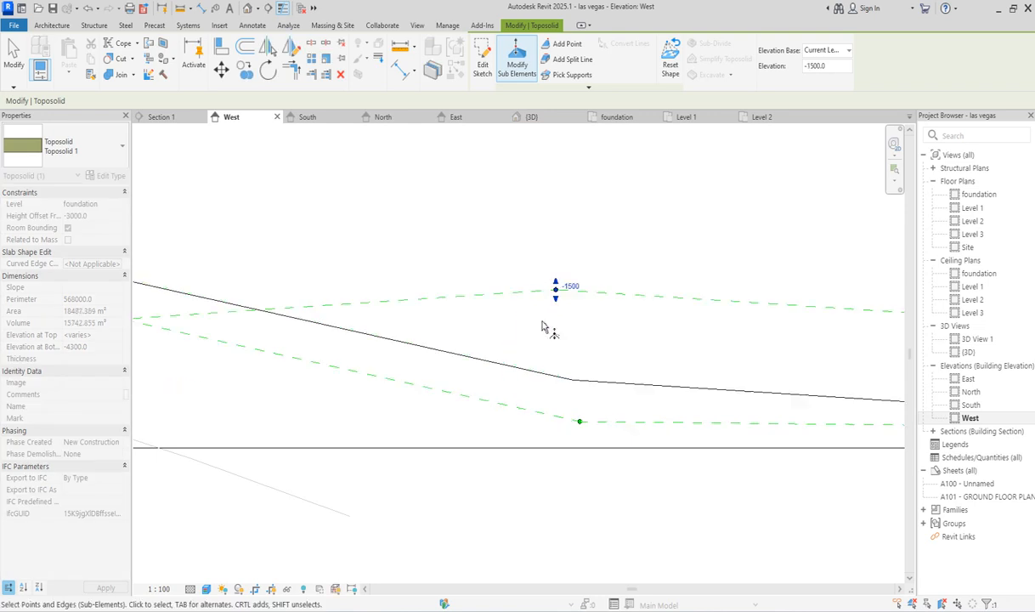
click(578, 420)
drag(579, 419, 572, 297)
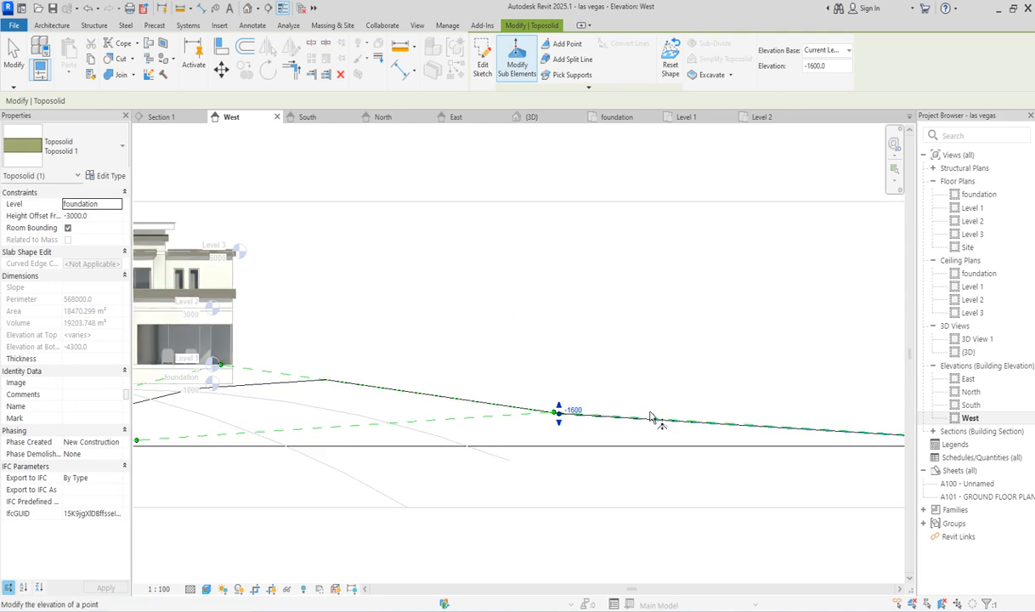
Open the {3D} view and select the toposolid, leaving its boundary sketch as it is
double_click(968, 351)
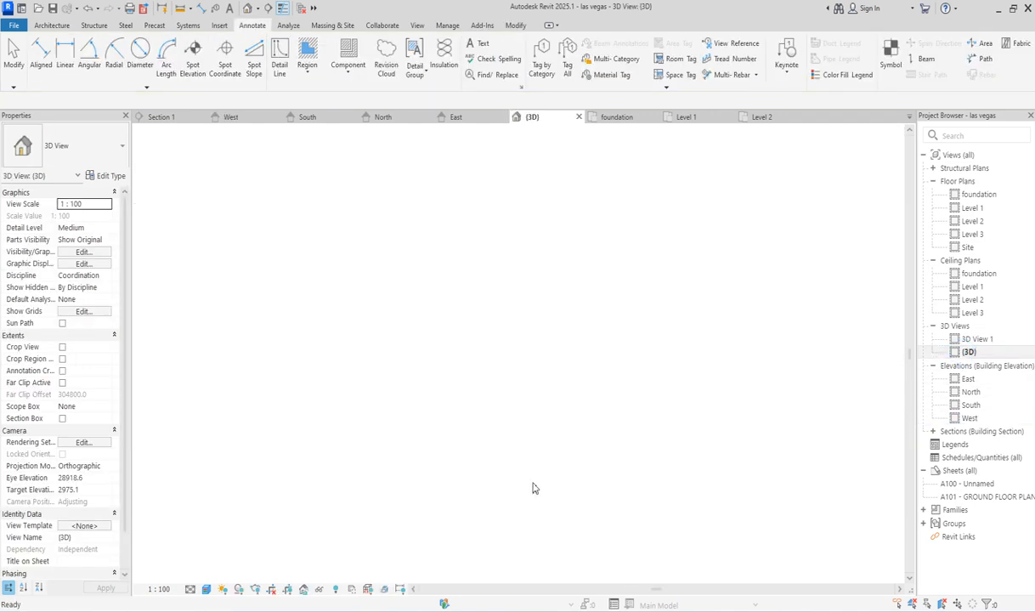
scroll(457, 411, down, 3)
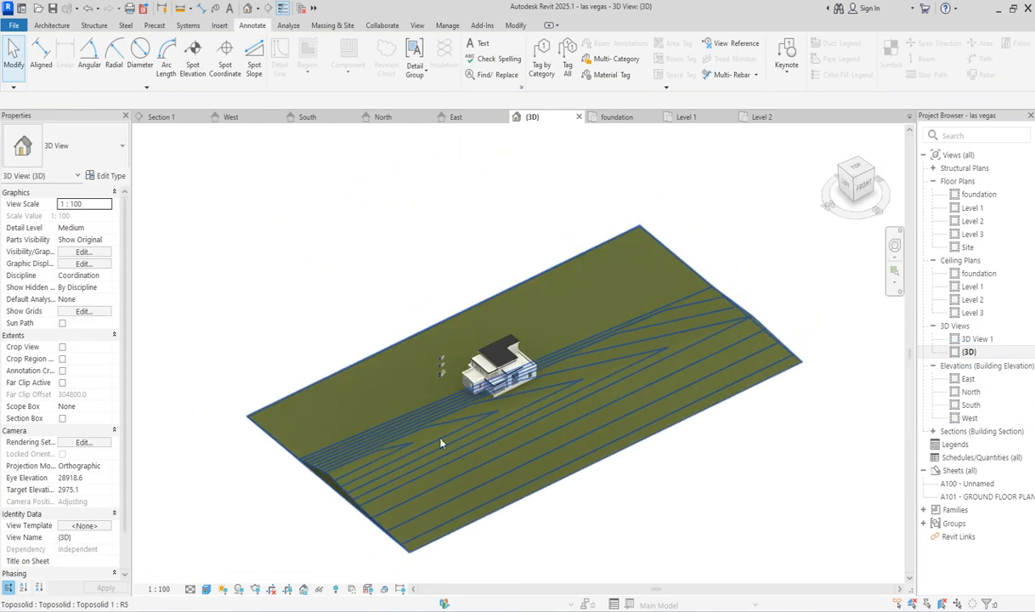
scroll(345, 471, up, 3)
click(313, 432)
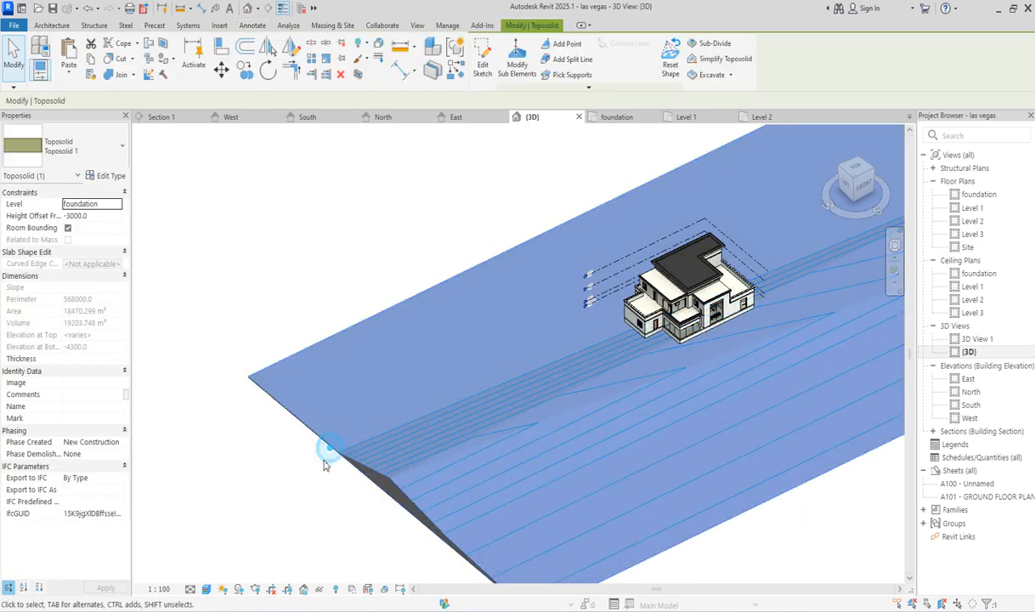
click(481, 61)
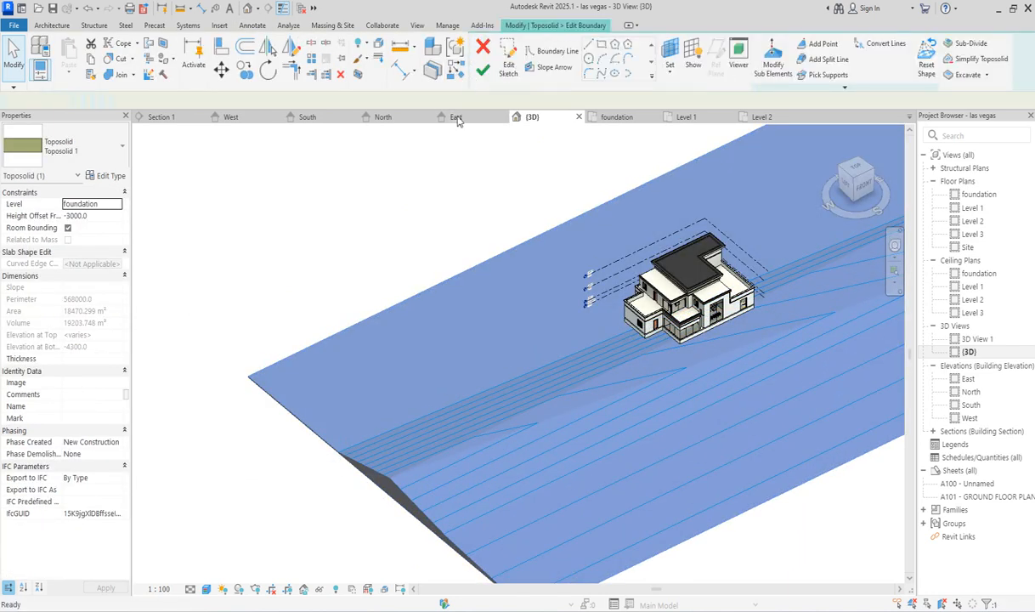
click(484, 72)
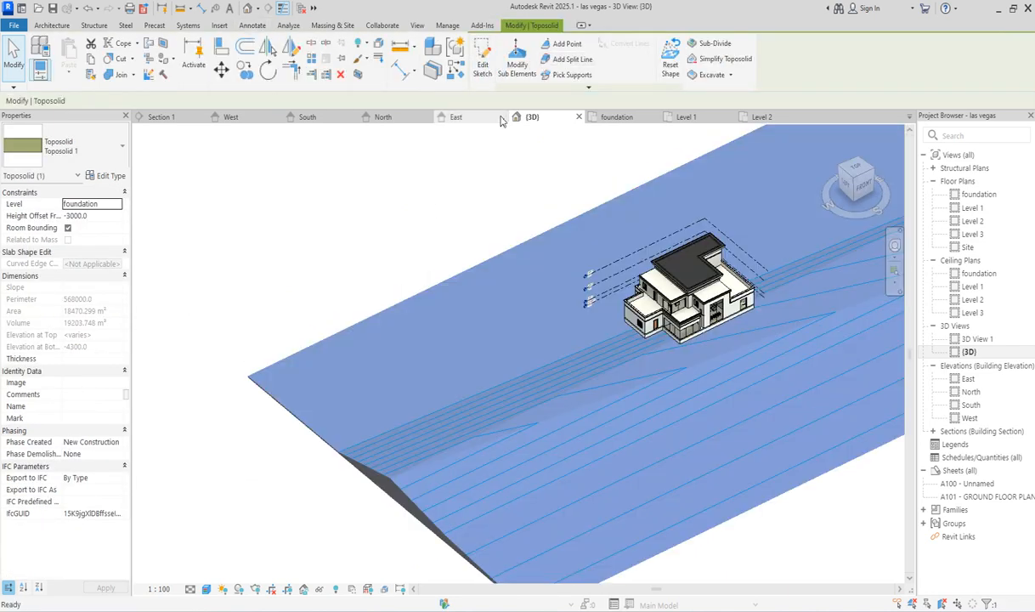
Edit the toposolid's sub-elements and raise the middle shape point on its near short edge to 4000 mm
click(516, 61)
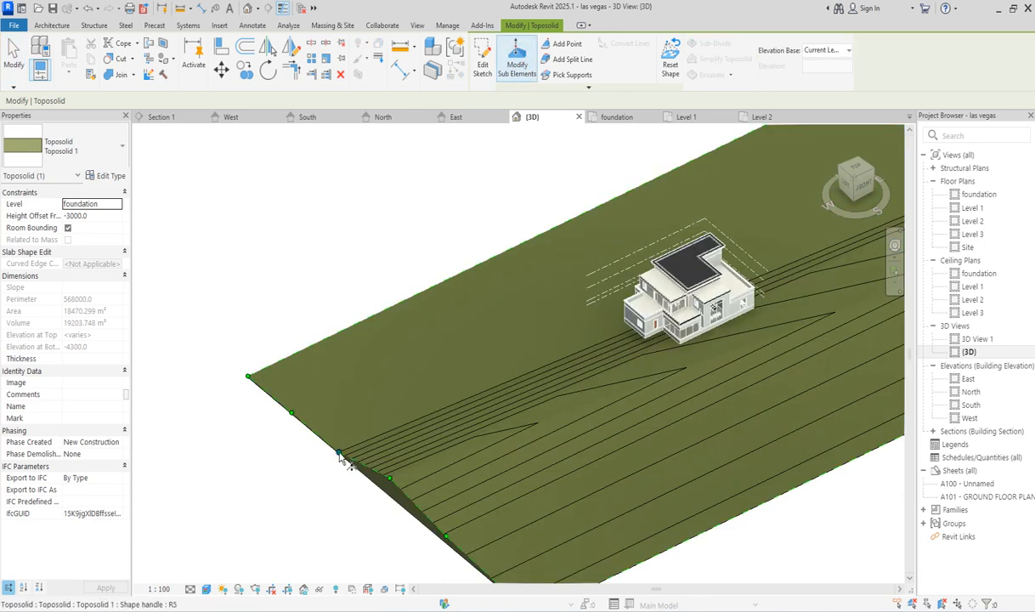
click(340, 457)
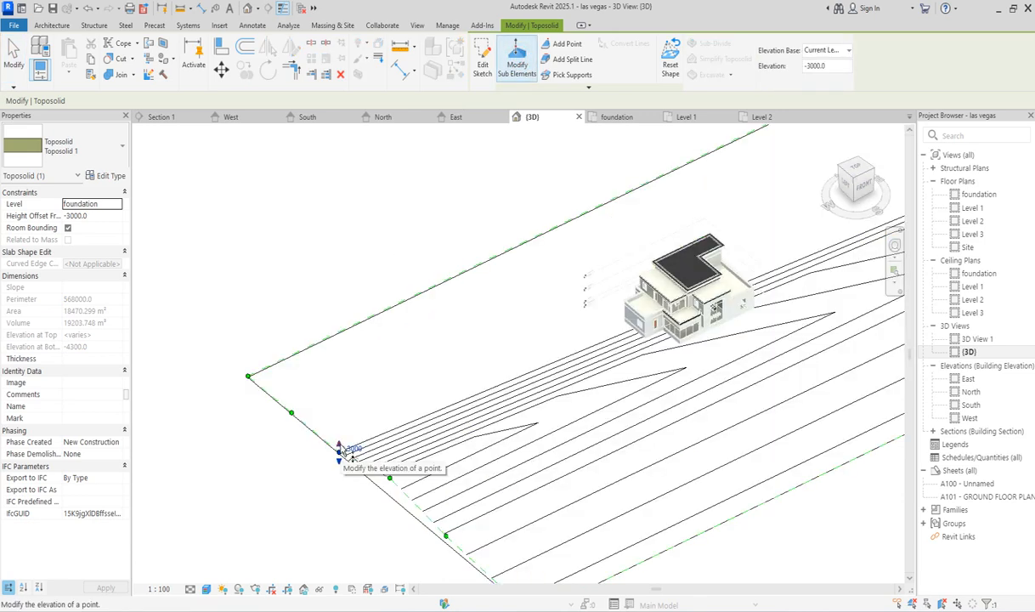
drag(344, 456, 344, 437)
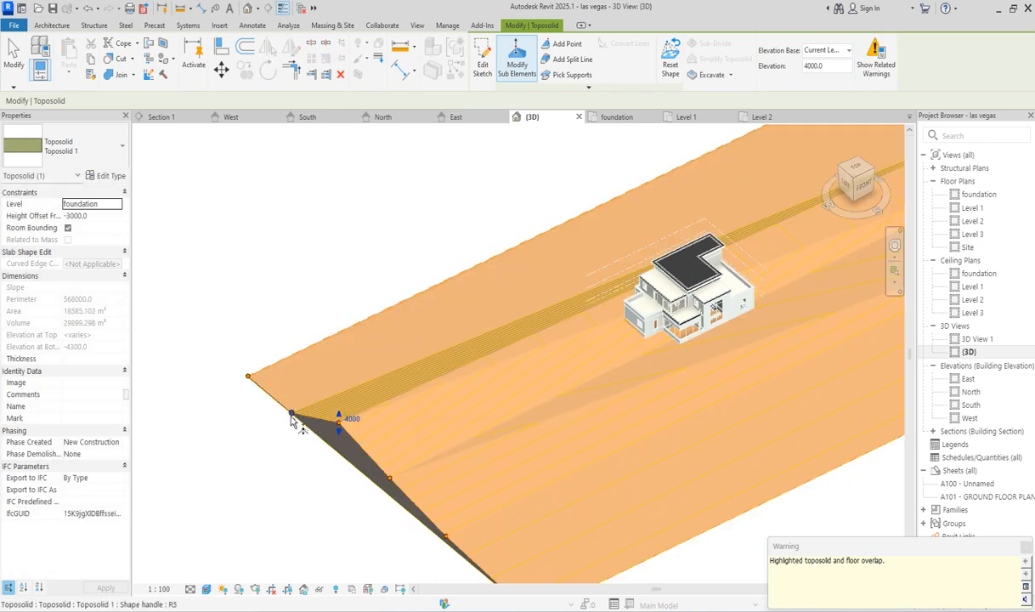
Raise the shape point between the short edge's middle point and its uphill corner to 3000 mm, and the corner point to 6000 mm
click(292, 414)
drag(296, 424, 302, 398)
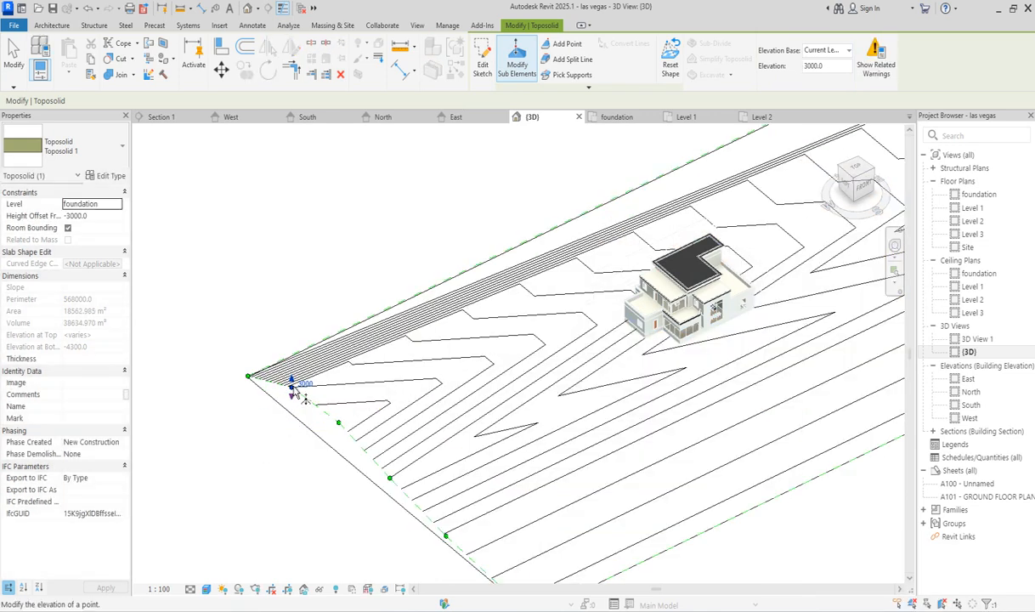
drag(250, 378, 248, 339)
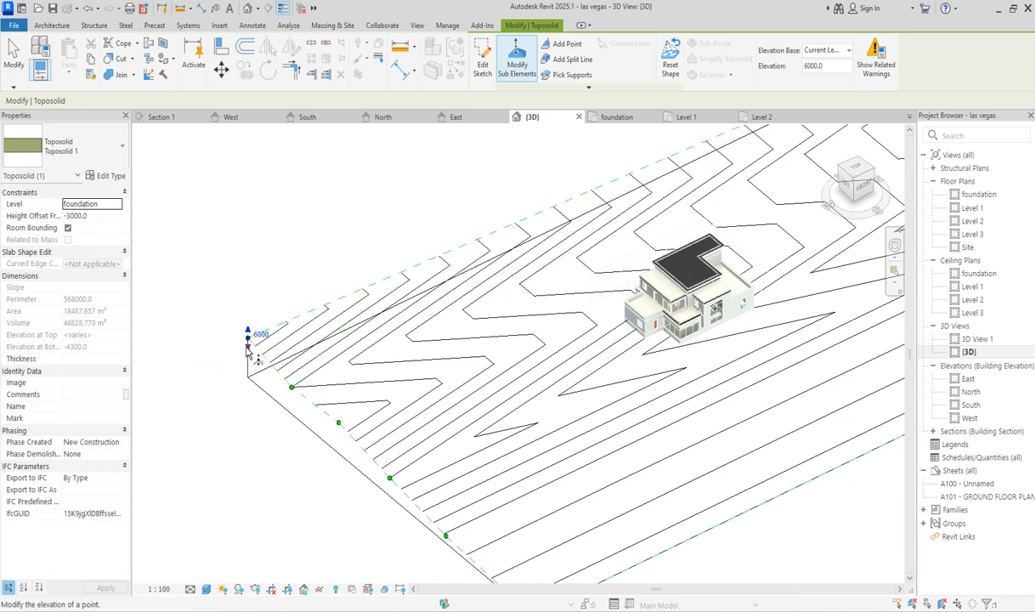
scroll(248, 339, up, 2)
scroll(247, 340, up, 2)
scroll(267, 357, down, 2)
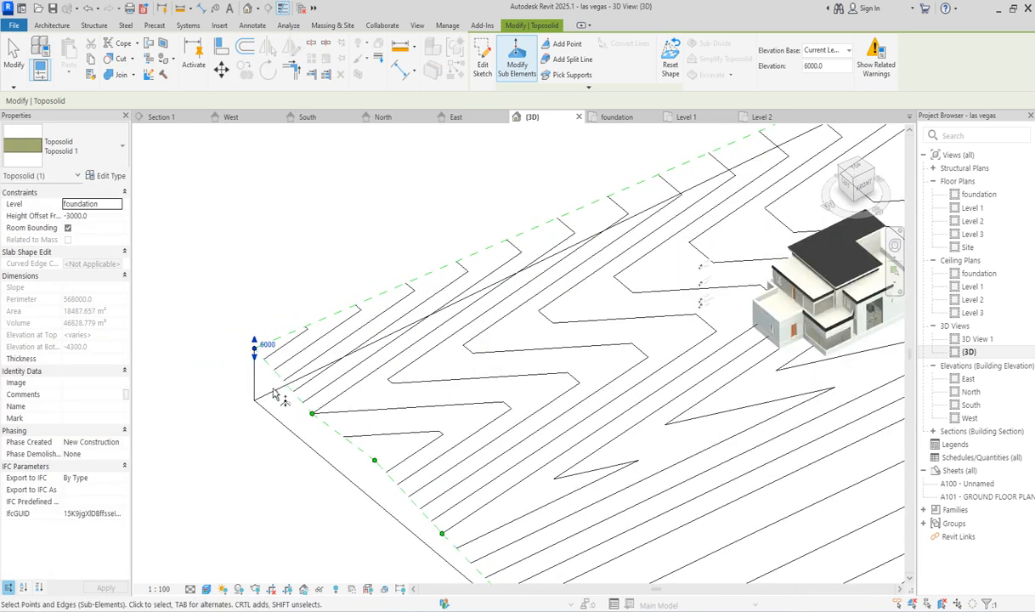
In the West elevation, edit the toposolid's sub-elements and lower the shape point just uphill of the house to 1542.2 mm
double_click(965, 418)
scroll(521, 478, down, 4)
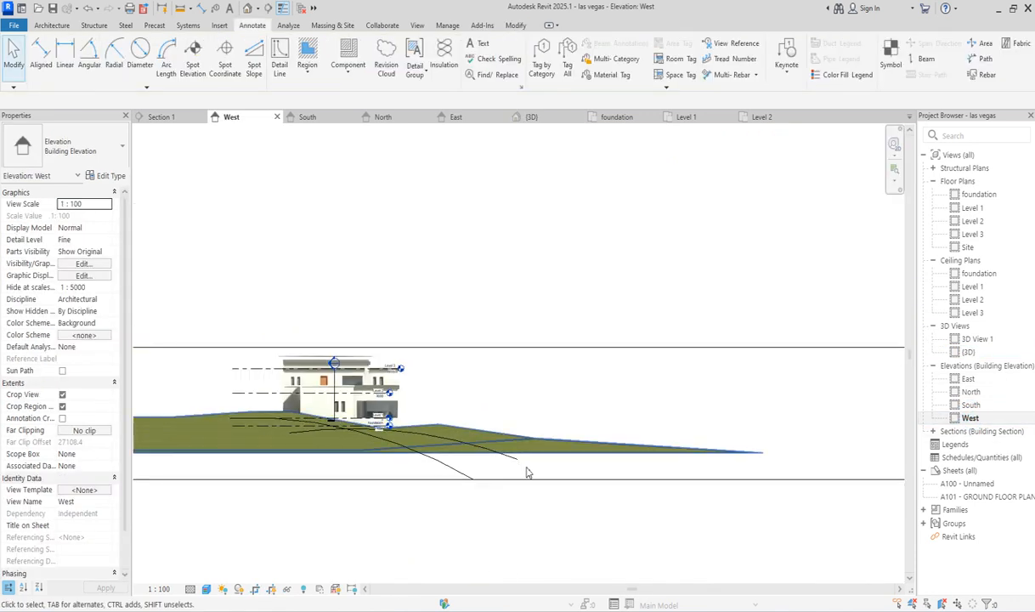
scroll(405, 431, up, 1)
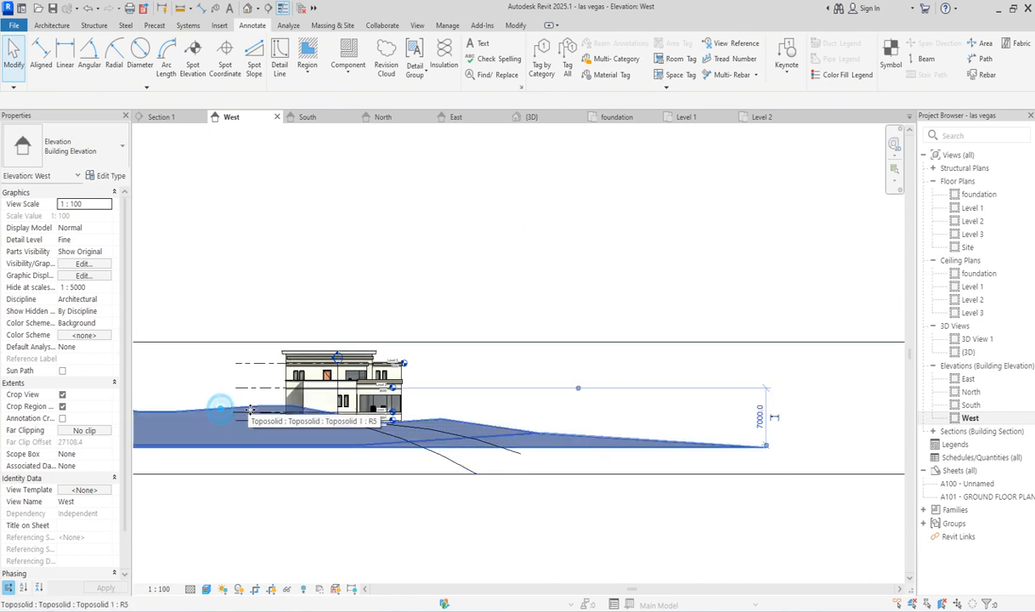
click(241, 414)
scroll(281, 410, up, 4)
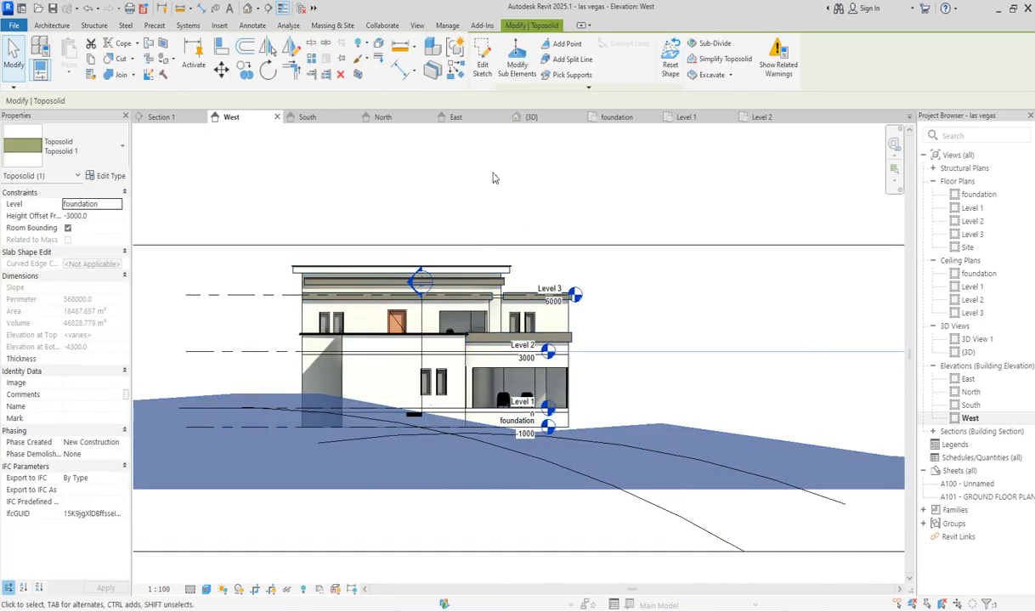
click(517, 65)
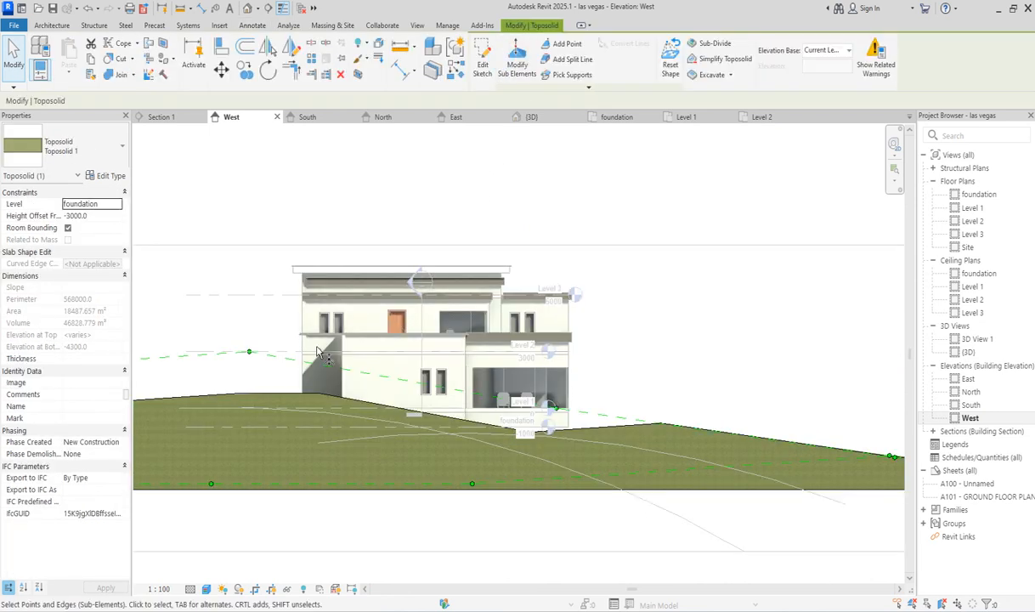
click(248, 353)
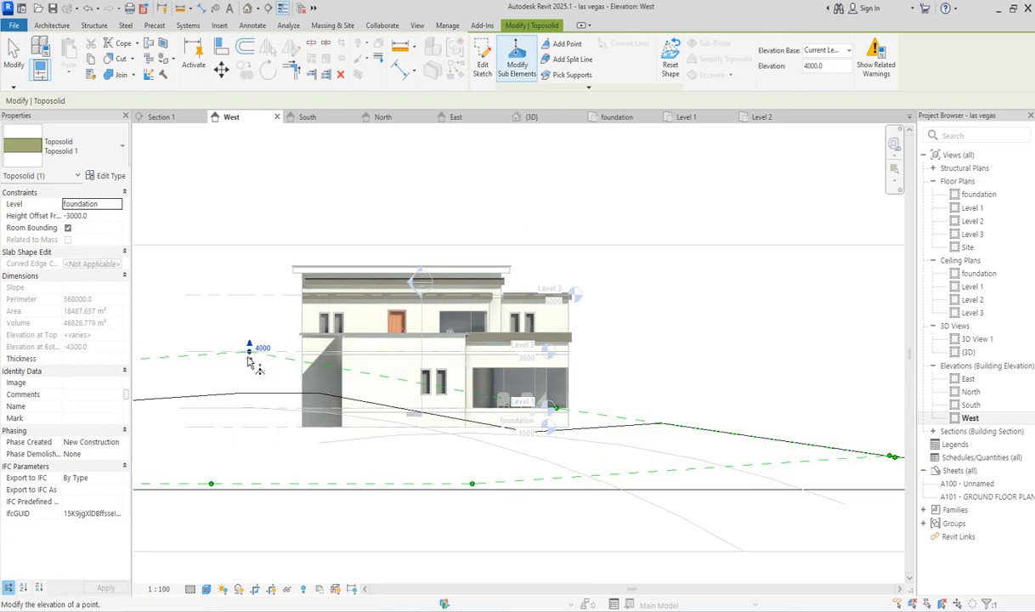
drag(249, 364, 250, 397)
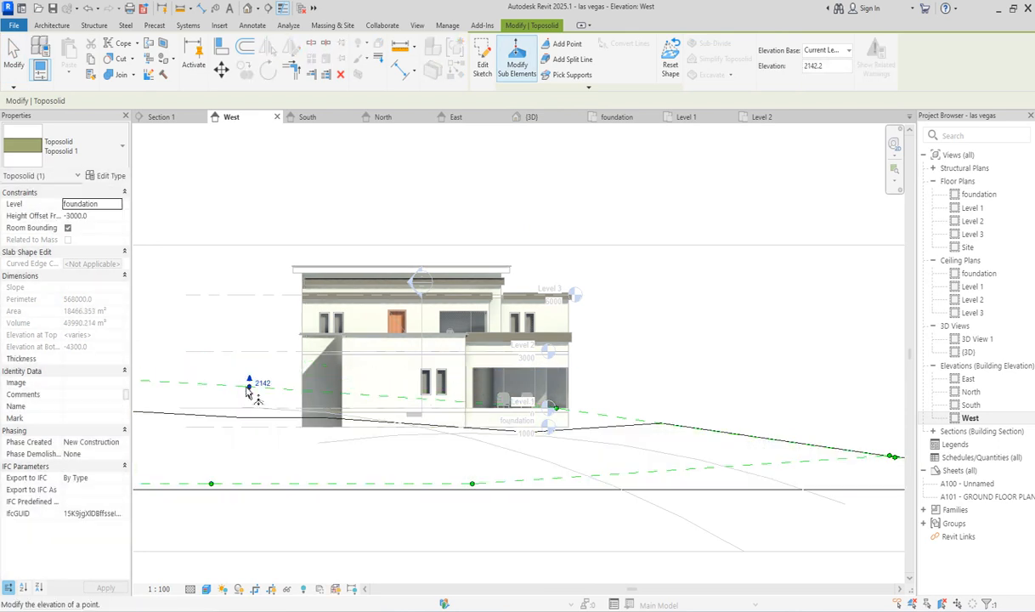
scroll(230, 434, up, 2)
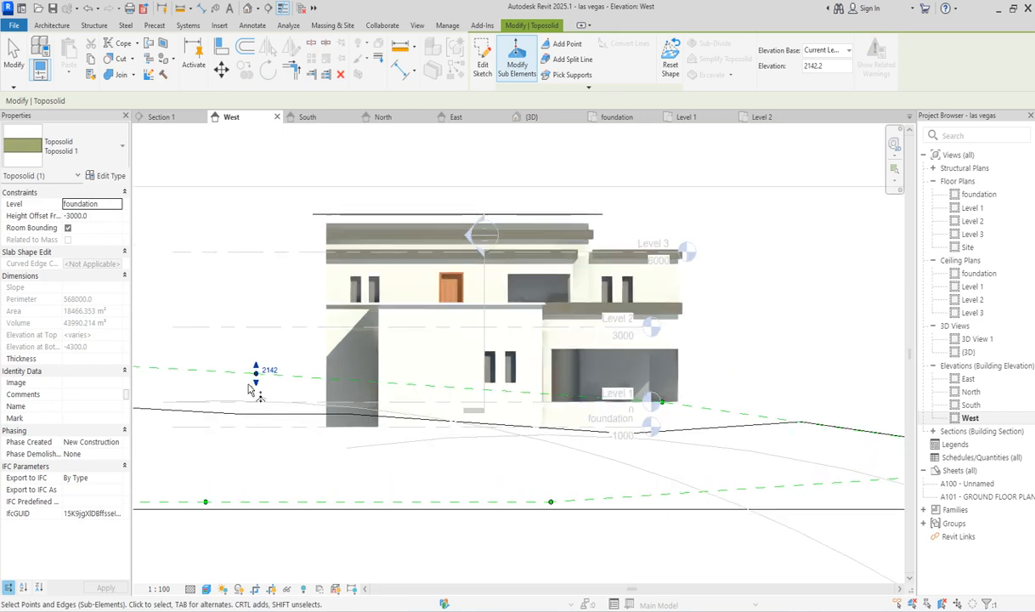
drag(256, 374, 257, 392)
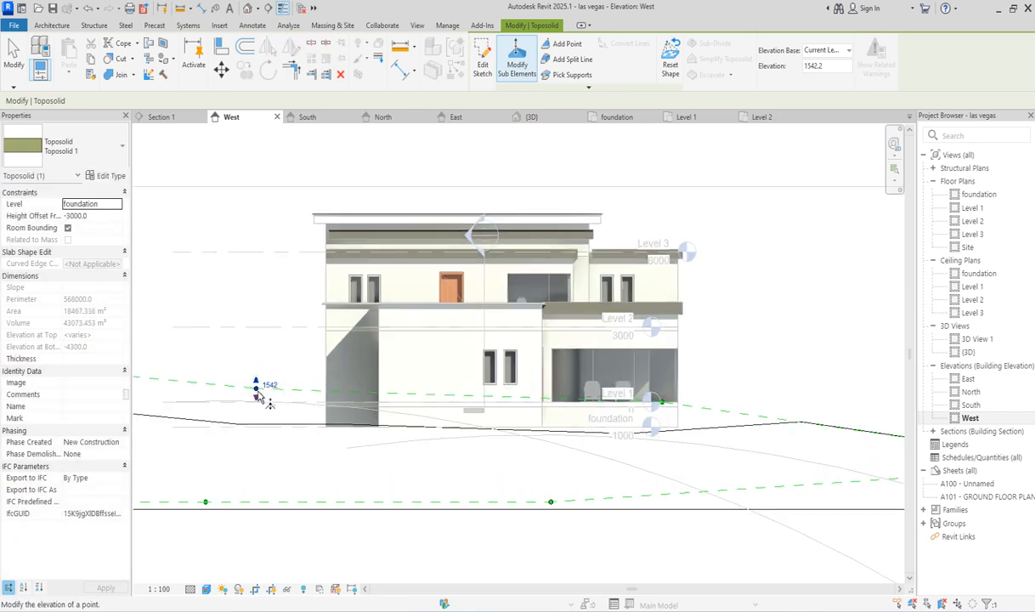
Lower the toposolid edge segment running downhill from the house to about -800 mm
click(799, 425)
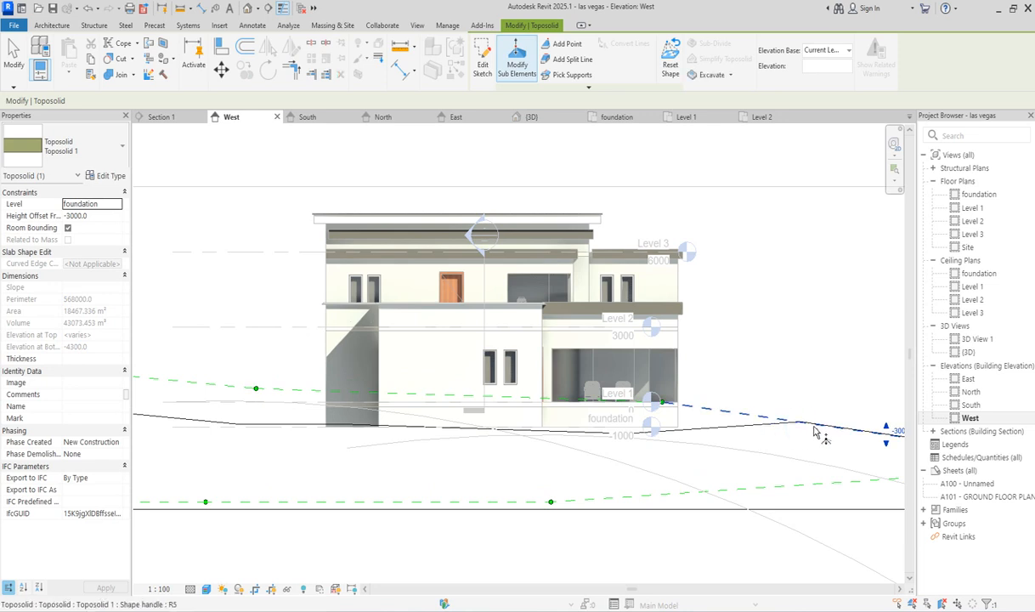
scroll(774, 431, down, 4)
scroll(874, 434, up, 3)
scroll(782, 423, up, 3)
click(738, 385)
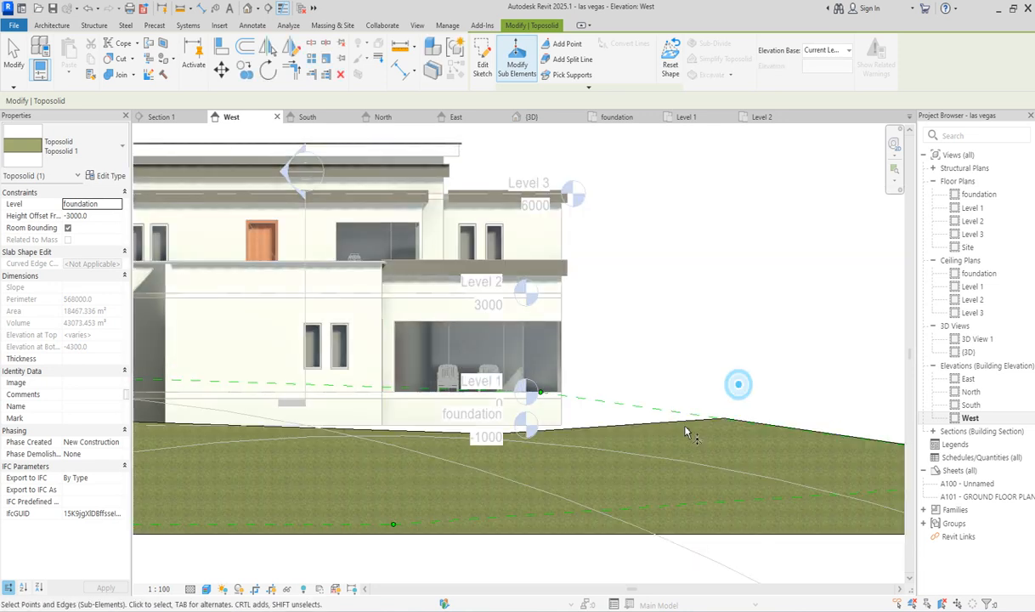
click(690, 415)
drag(833, 439, 839, 450)
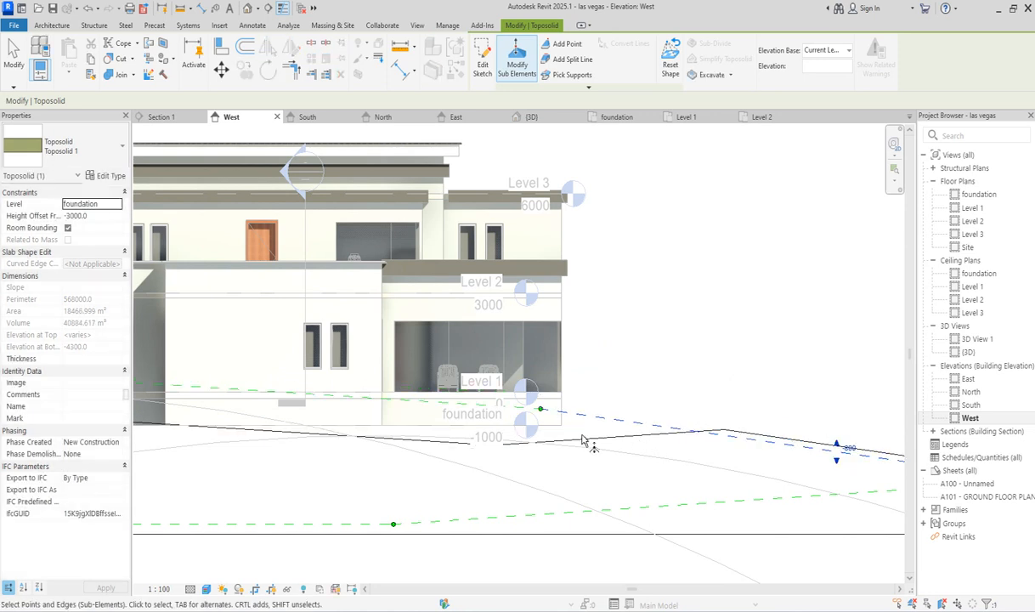
Raise the shape point at the house's downhill end to 1900 mm
click(583, 439)
click(542, 411)
drag(541, 402, 542, 350)
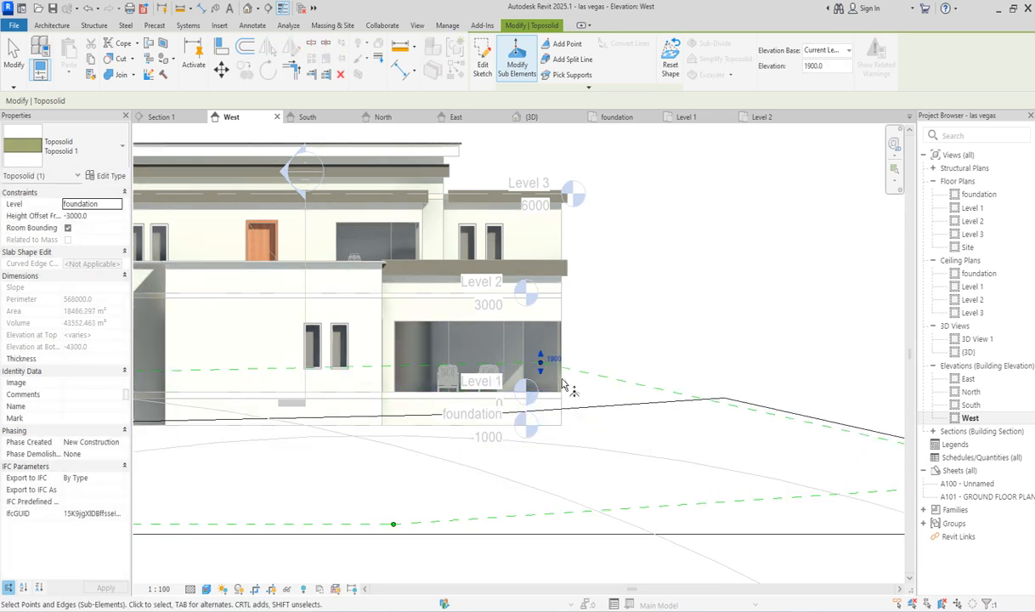
scroll(569, 391, down, 3)
scroll(621, 433, down, 3)
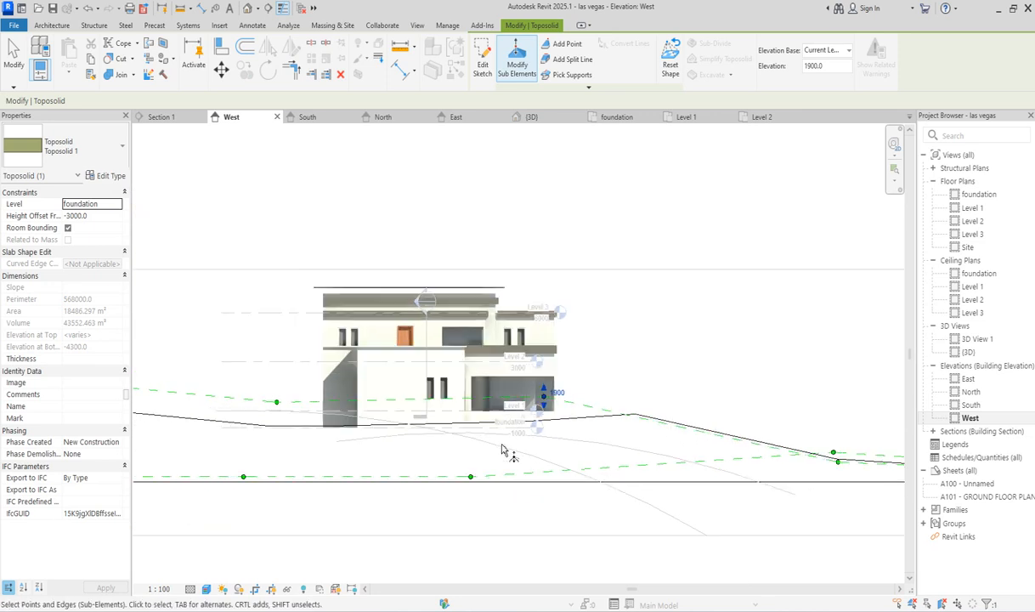
scroll(366, 442, down, 3)
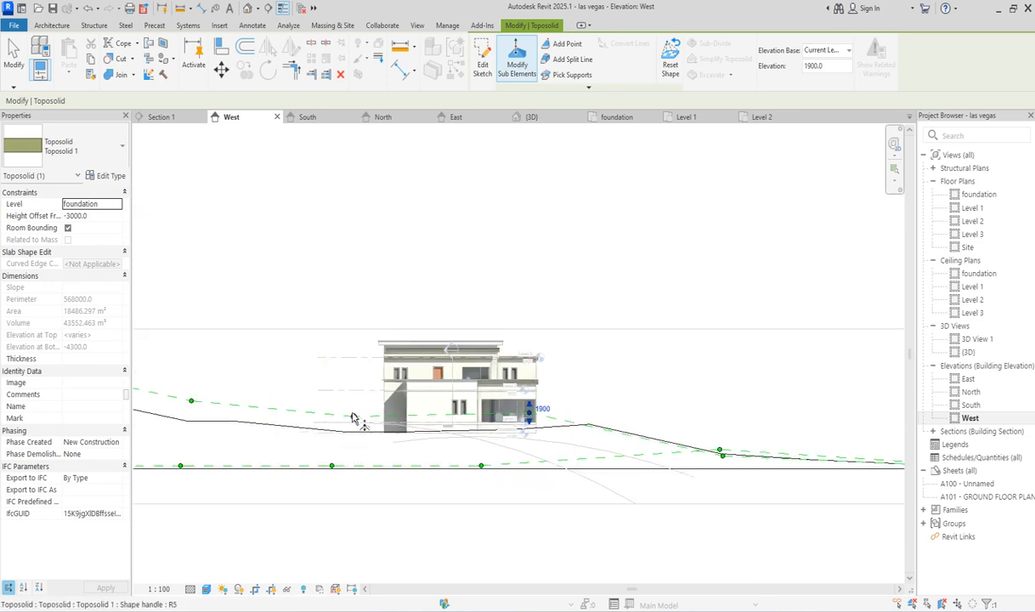
scroll(354, 418, down, 2)
scroll(258, 425, up, 2)
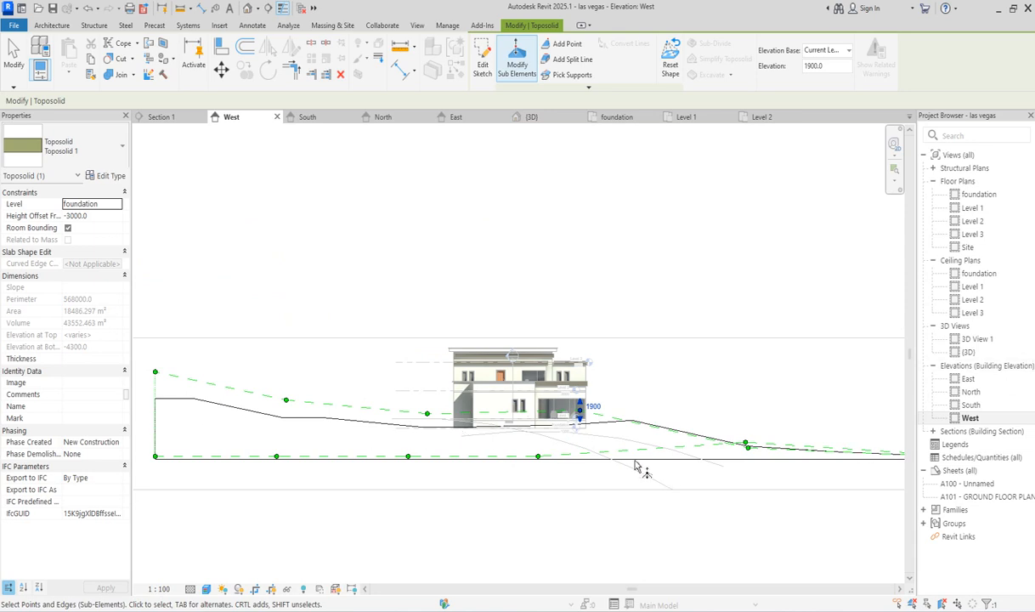
Open the South elevation and turn off its view cropping to show the full extent of the terrain
double_click(971, 405)
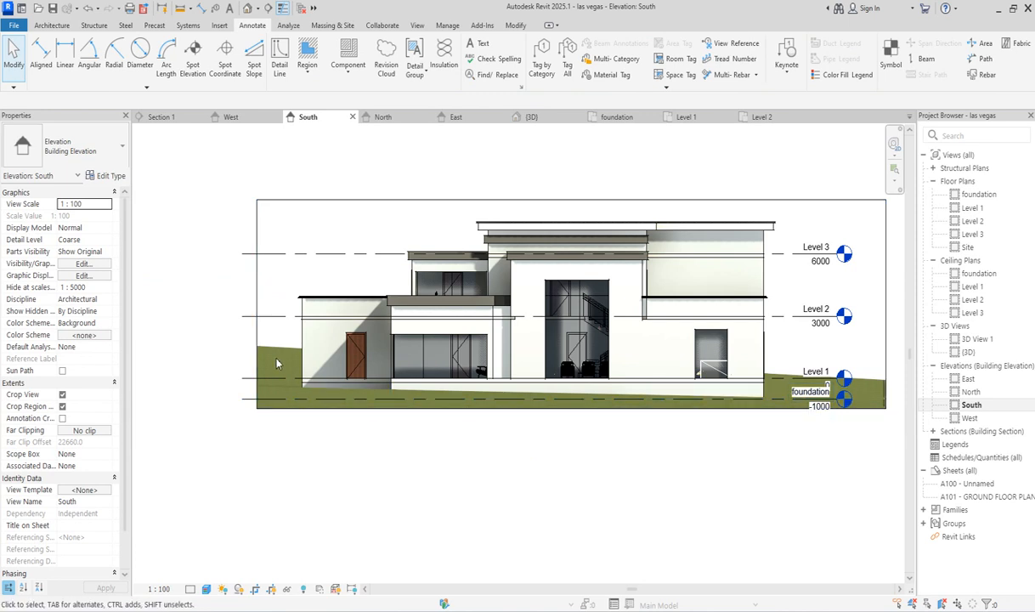
scroll(639, 375, down, 3)
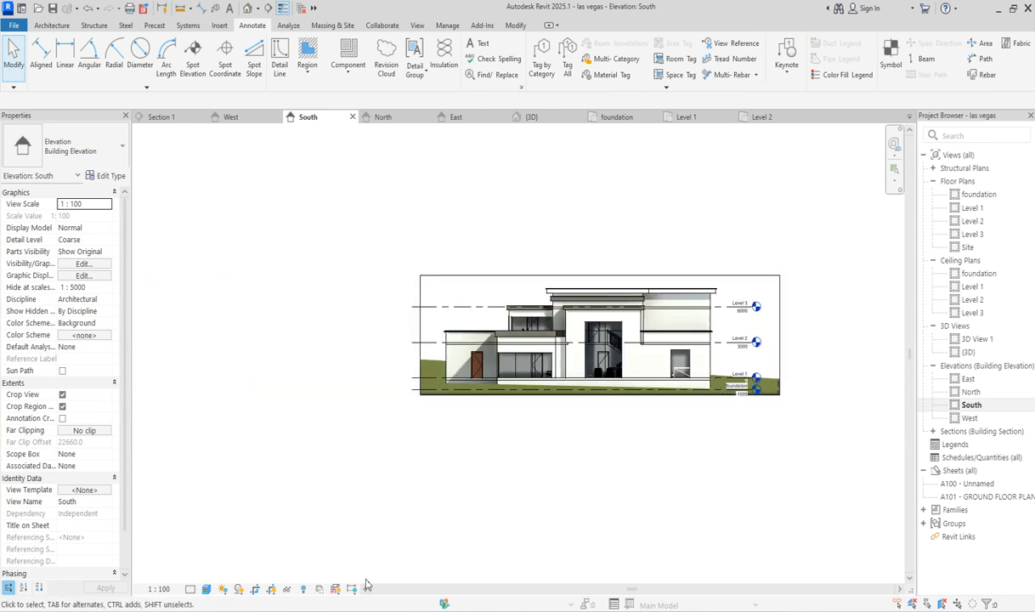
click(260, 592)
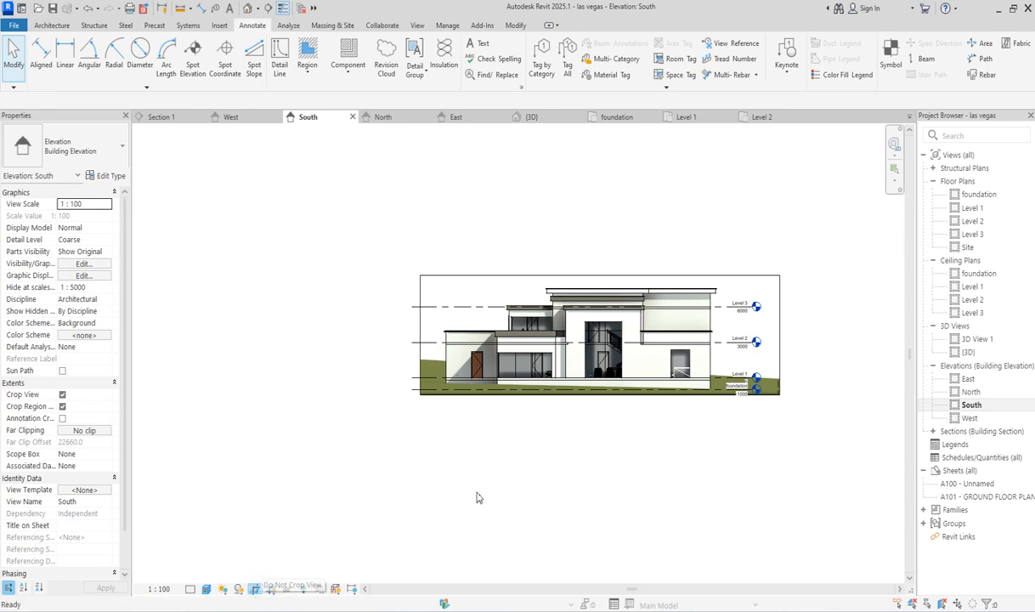
scroll(501, 428, down, 5)
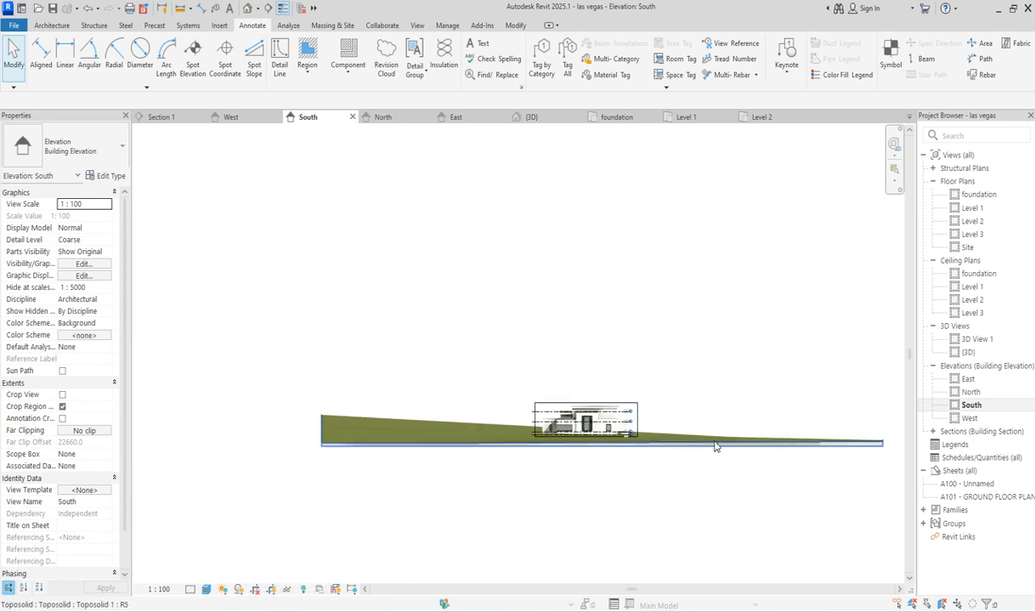
scroll(595, 444, up, 1)
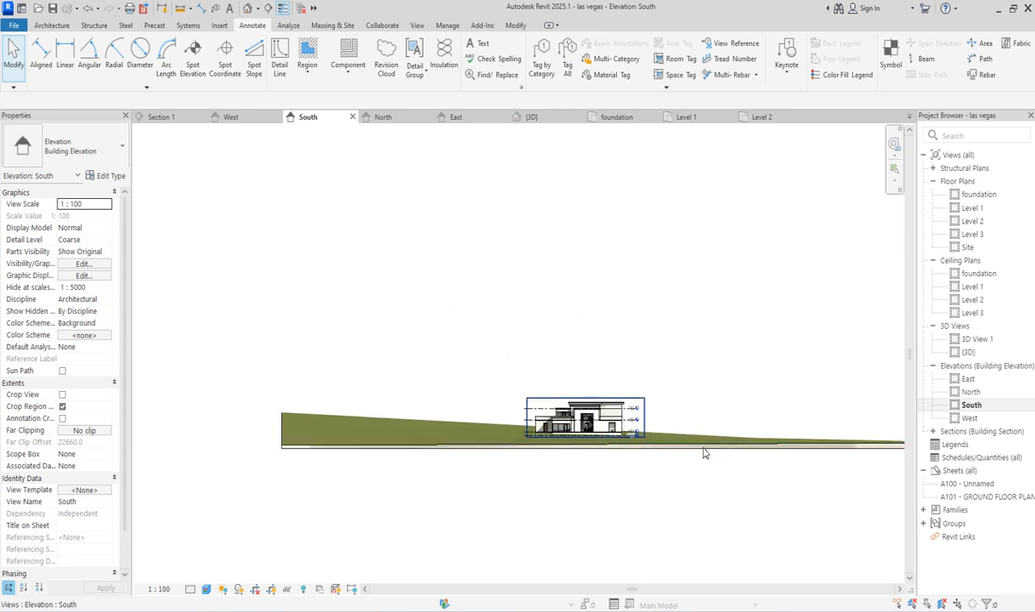
Open the East elevation and examine how the toposolid meets the house's foundation
double_click(969, 379)
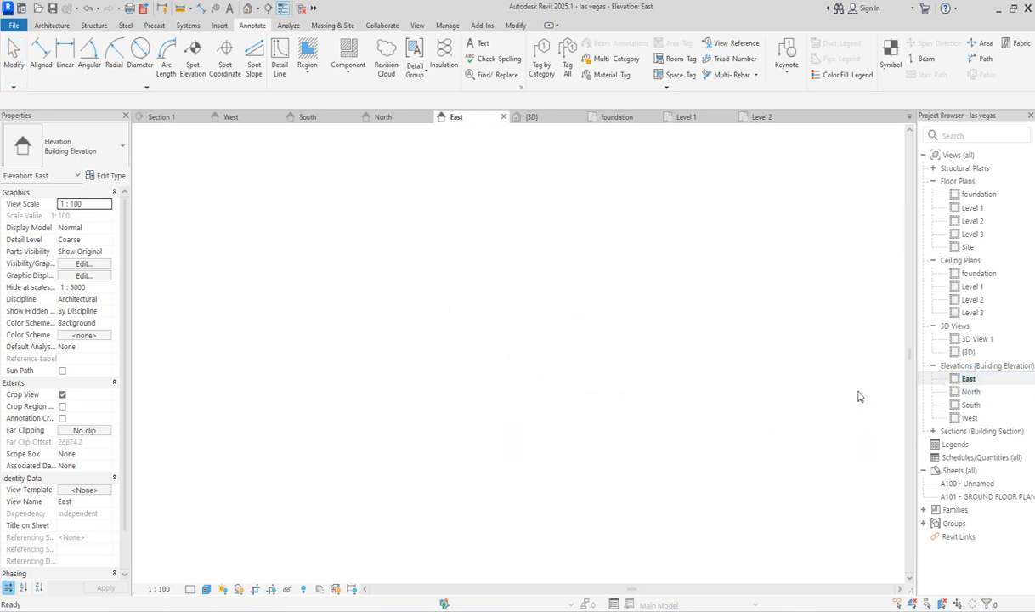
scroll(615, 442, down, 2)
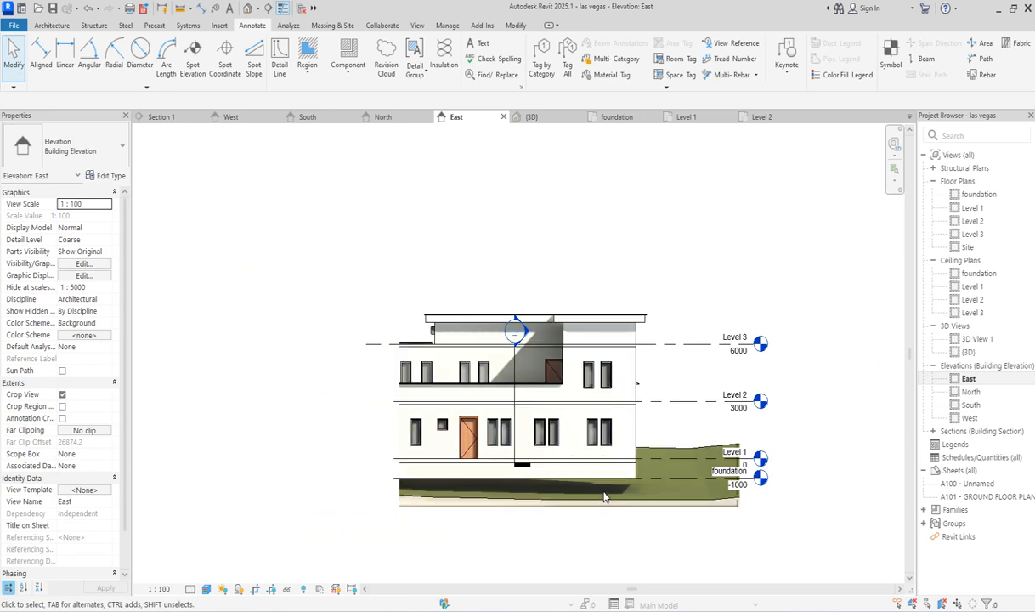
scroll(639, 497, up, 2)
click(631, 490)
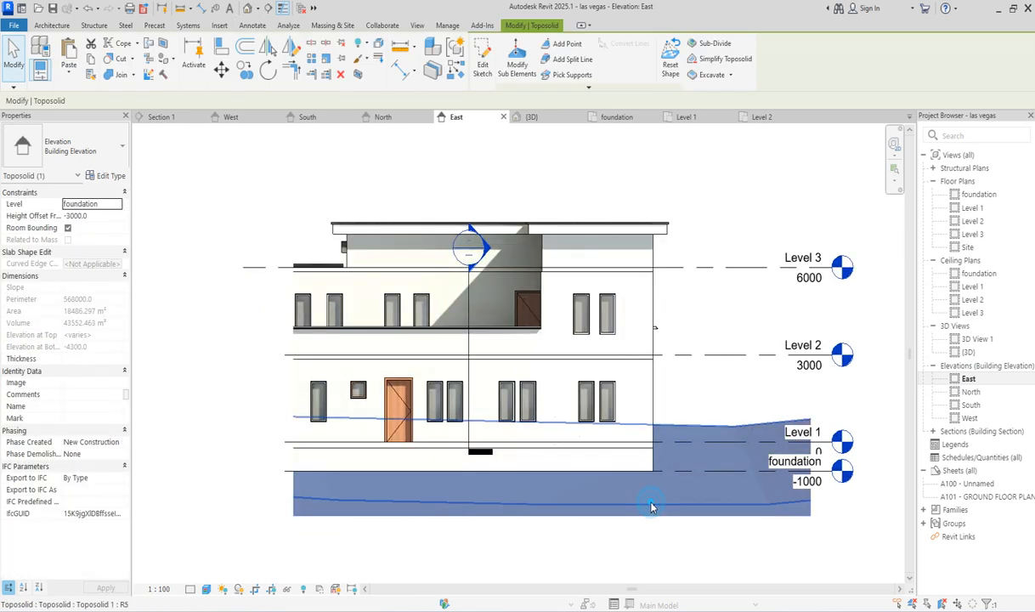
scroll(631, 489, up, 3)
click(727, 334)
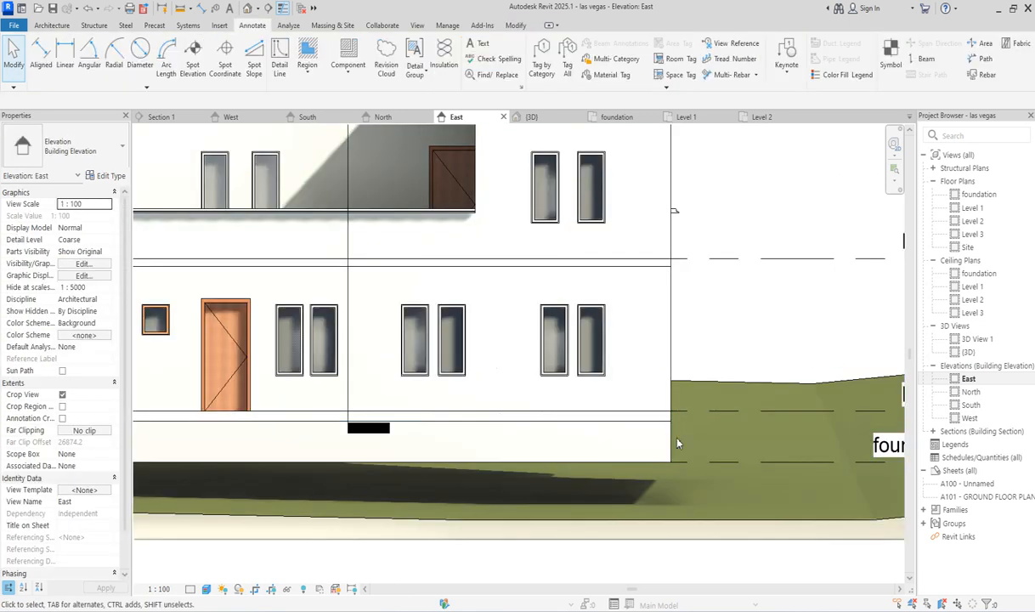
scroll(664, 457, down, 5)
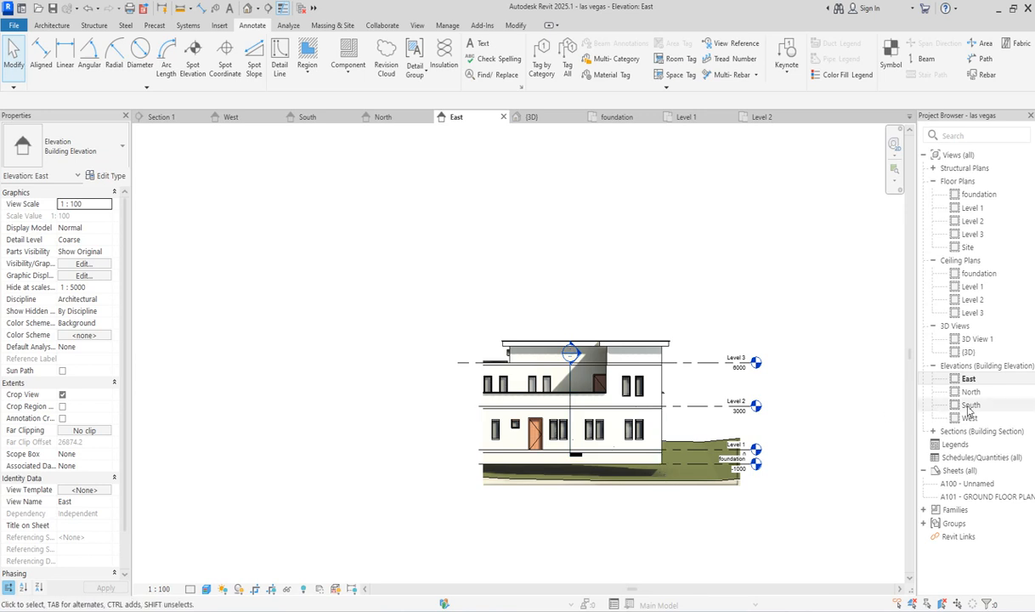
Open the {3D} view, turn on shadows, and inspect where the house's base walls meet the terrain
double_click(968, 352)
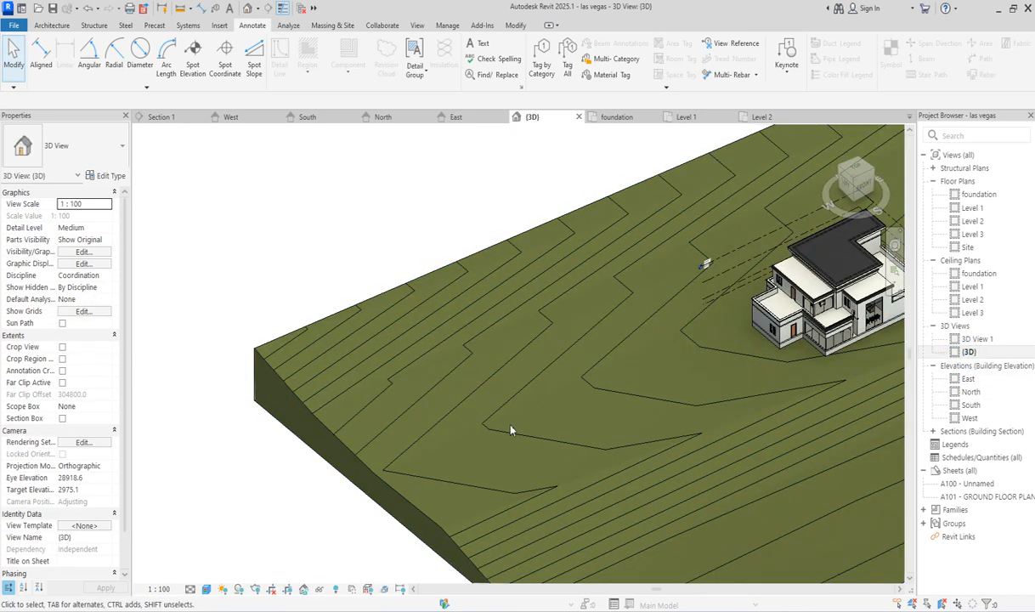
scroll(814, 347, up, 3)
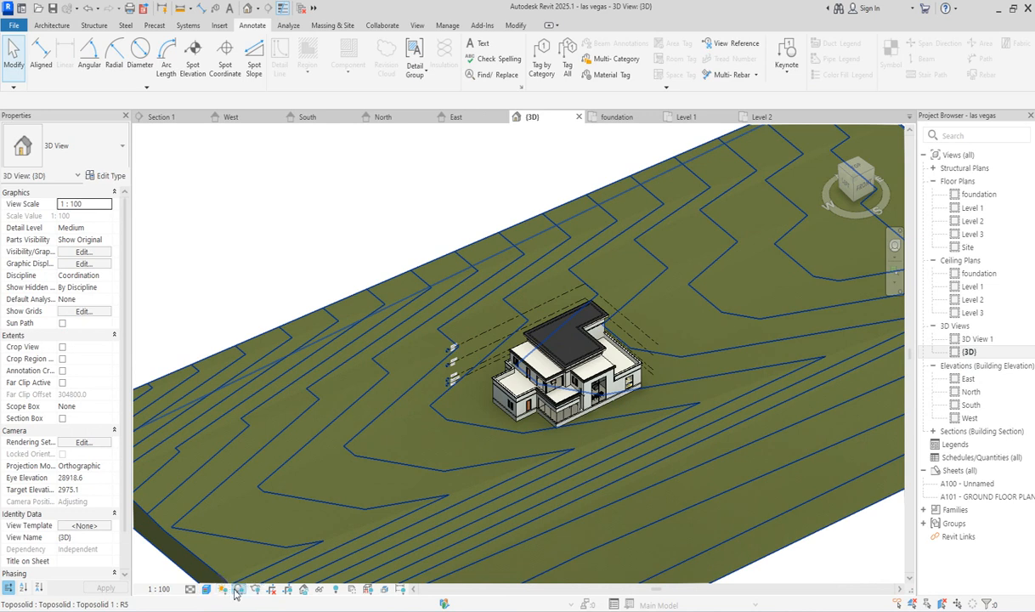
click(238, 589)
scroll(674, 412, up, 10)
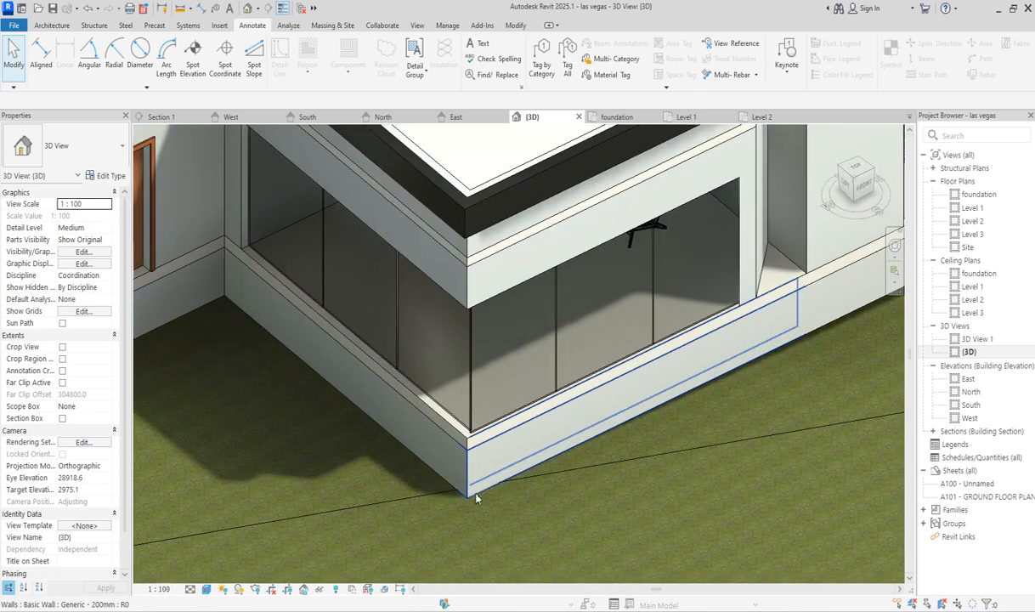
scroll(473, 492, down, 10)
Set the toposolid's fourth shape point from the northeast corner along the east edge to elevation 0
click(761, 426)
scroll(761, 427, down, 6)
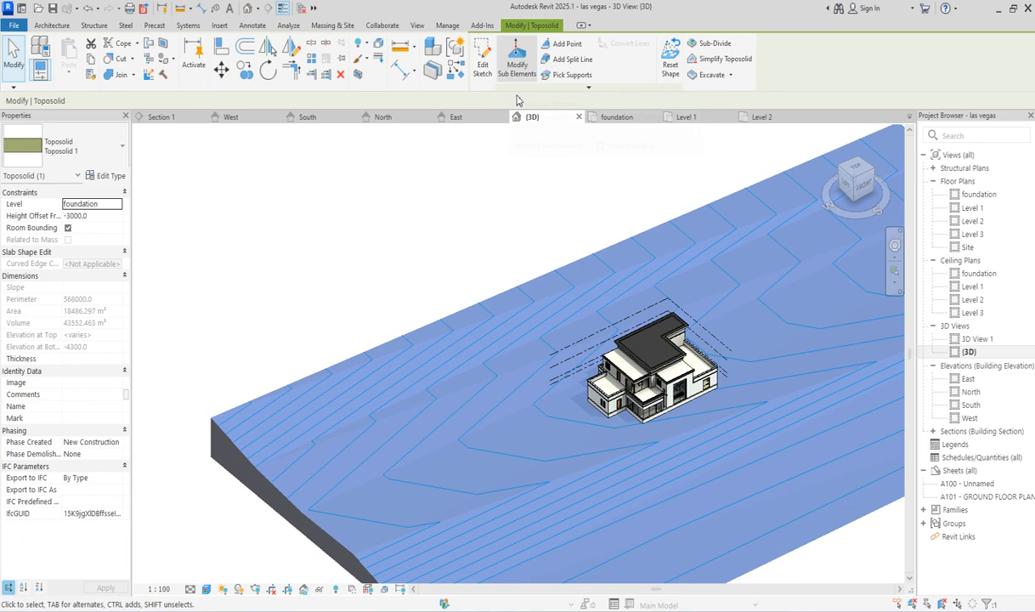
click(508, 65)
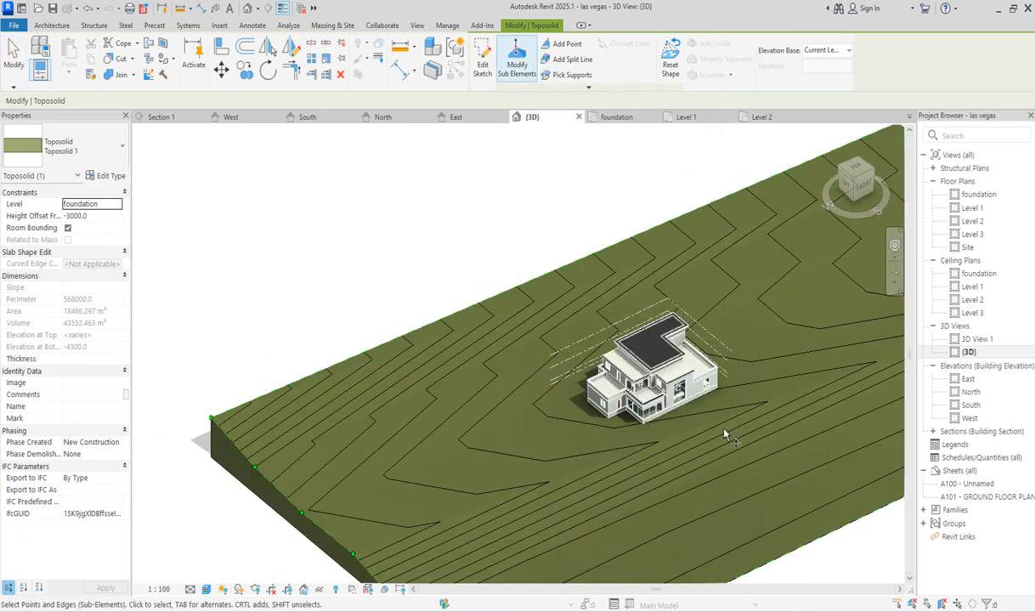
scroll(747, 411, down, 5)
scroll(773, 330, up, 2)
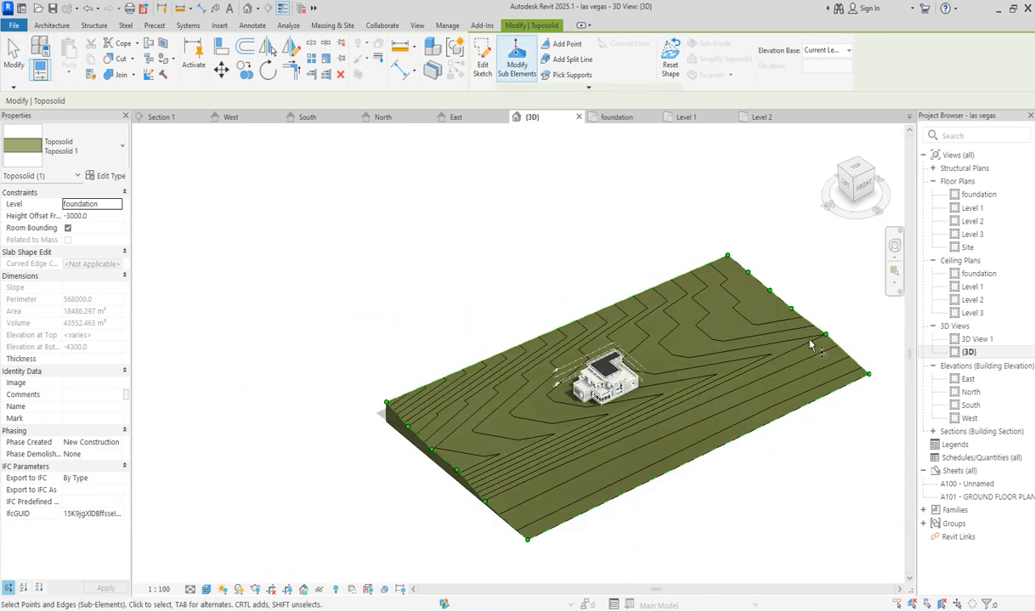
scroll(735, 323, up, 2)
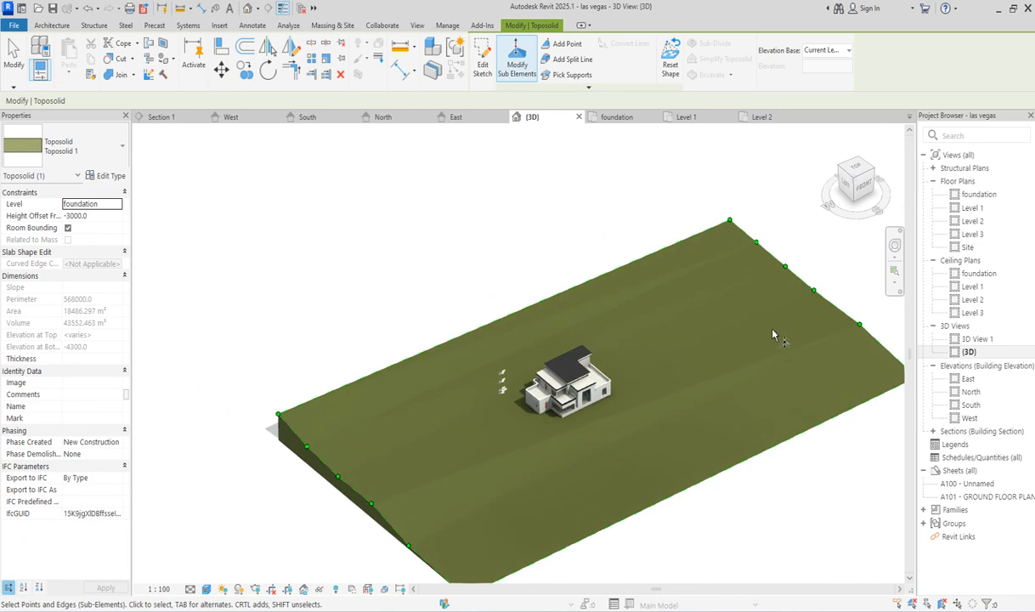
click(815, 293)
scroll(821, 289, up, 3)
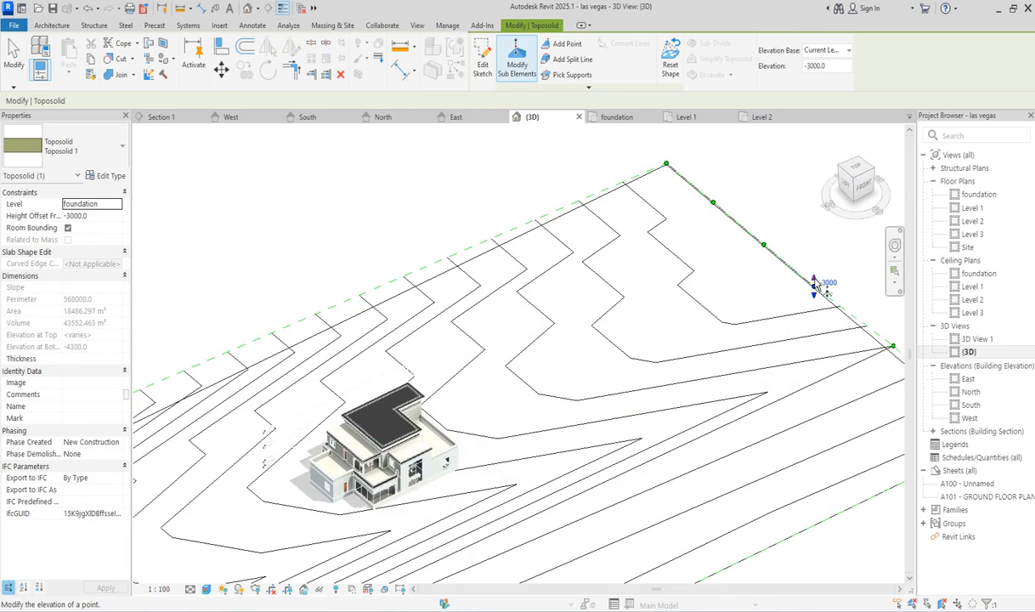
click(821, 286)
text(0)
key(Return)
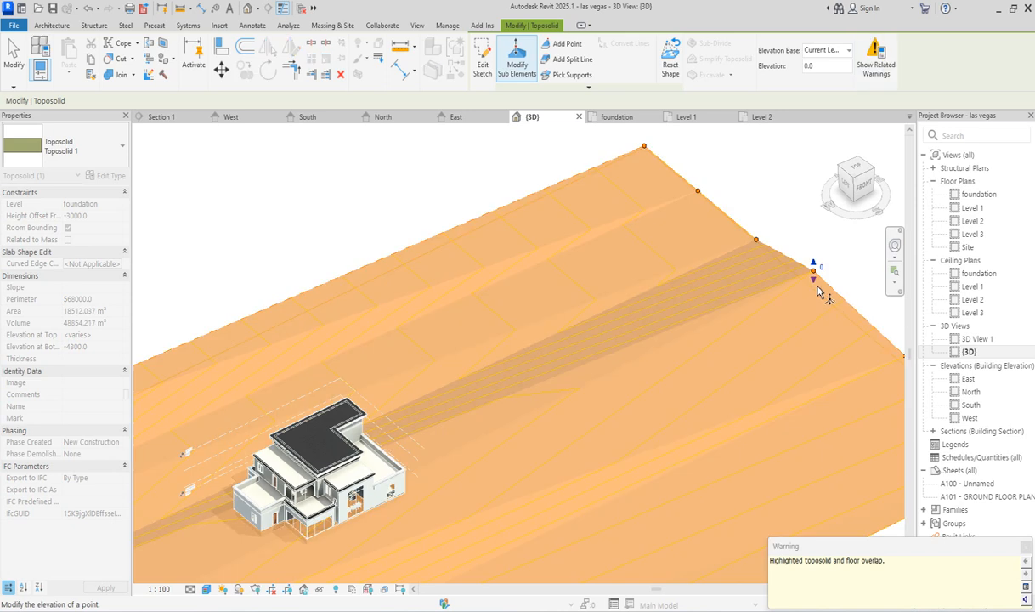
Try an elevation of 1000 mm for the selected shape point on the east edge
click(822, 269)
text(1000)
key(Return)
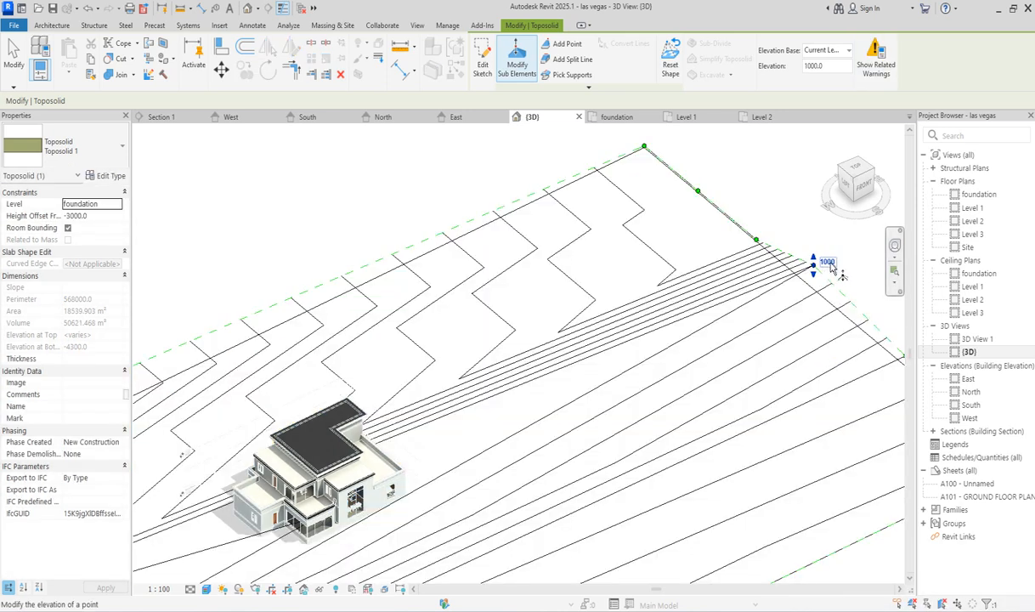
Set the selected east-edge shape point's elevation to -1200 mm
click(829, 263)
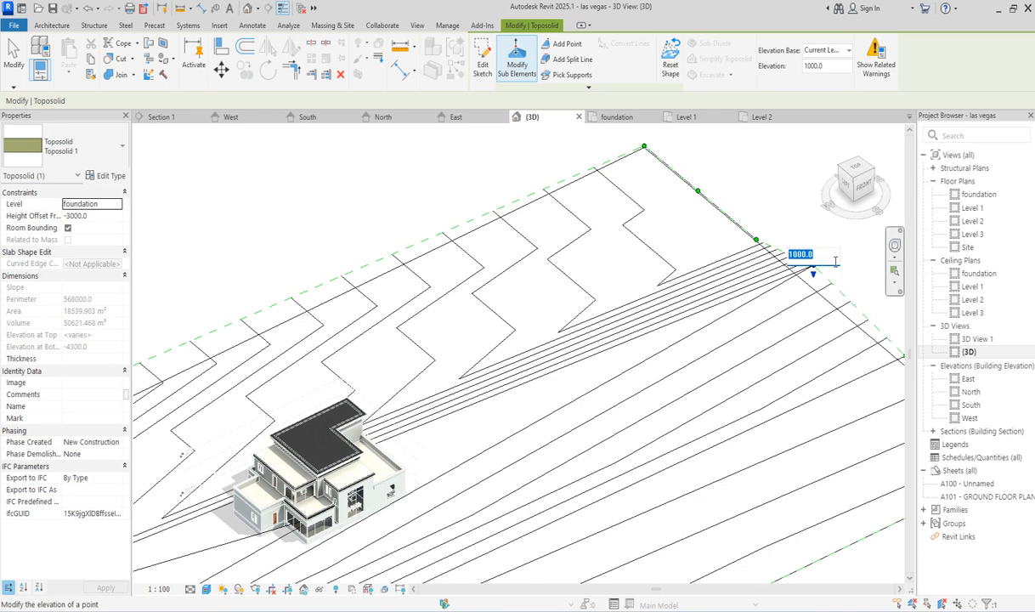
key(BackSpace)
text(-1200)
key(Escape)
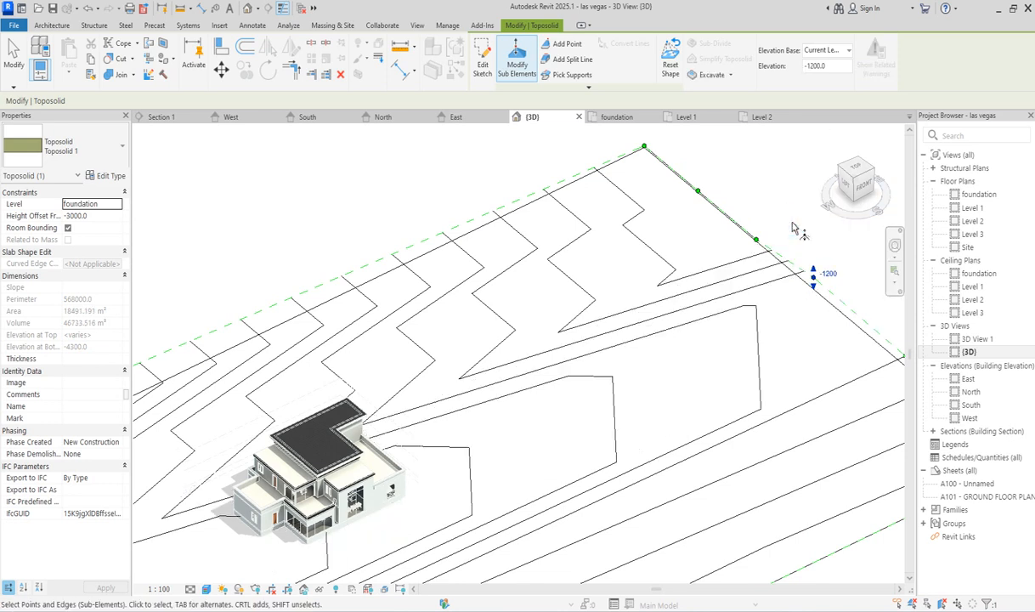
Deselect the shape point and examine in 3D how the house's base walls meet the reshaped terrain
shift+middle_drag(739, 339, 617, 374)
scroll(412, 500, up, 5)
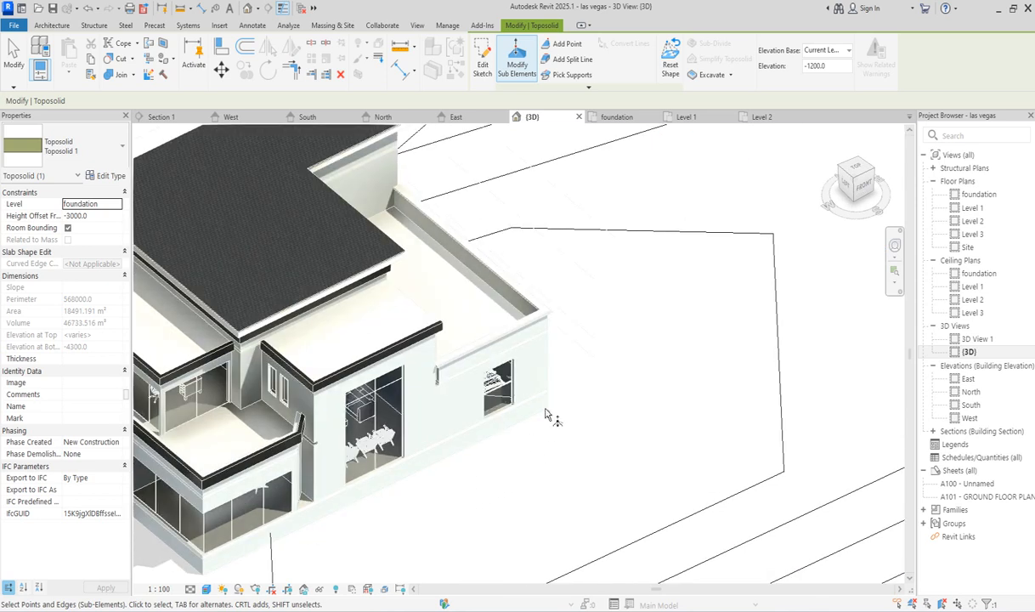
scroll(547, 416, down, 6)
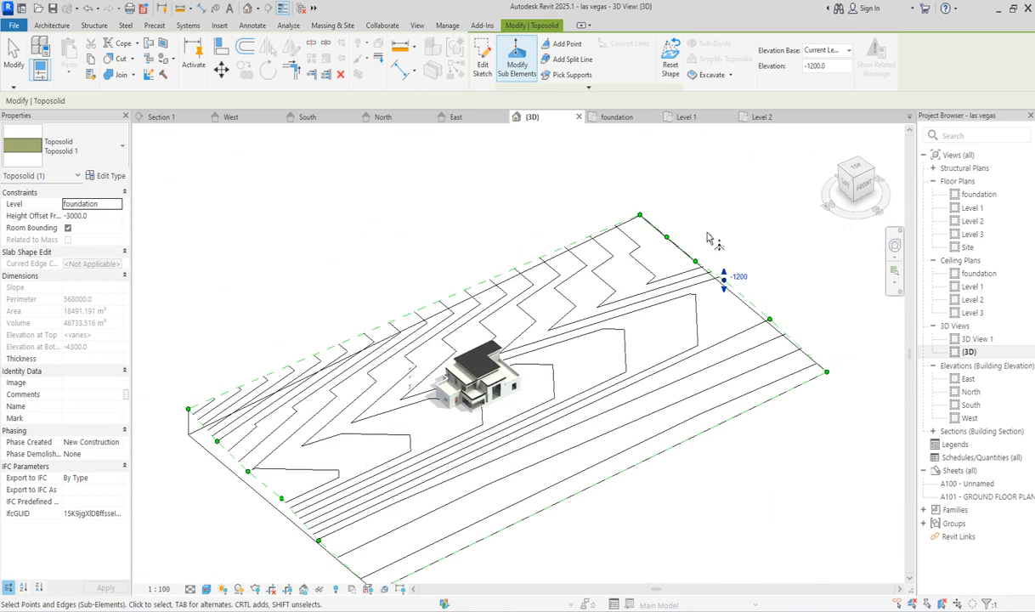
click(725, 233)
scroll(518, 391, up, 3)
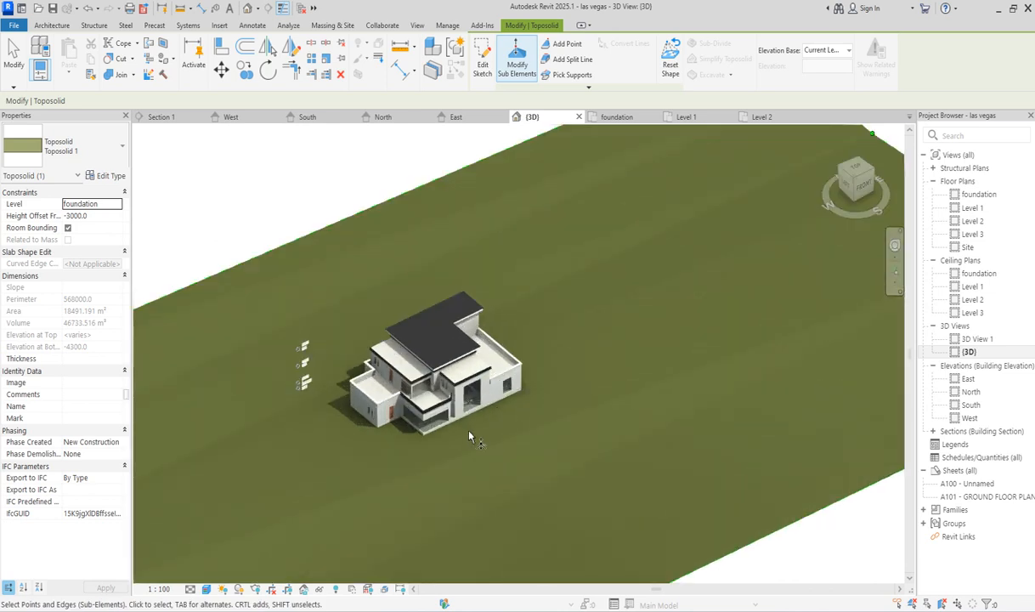
scroll(472, 434, up, 4)
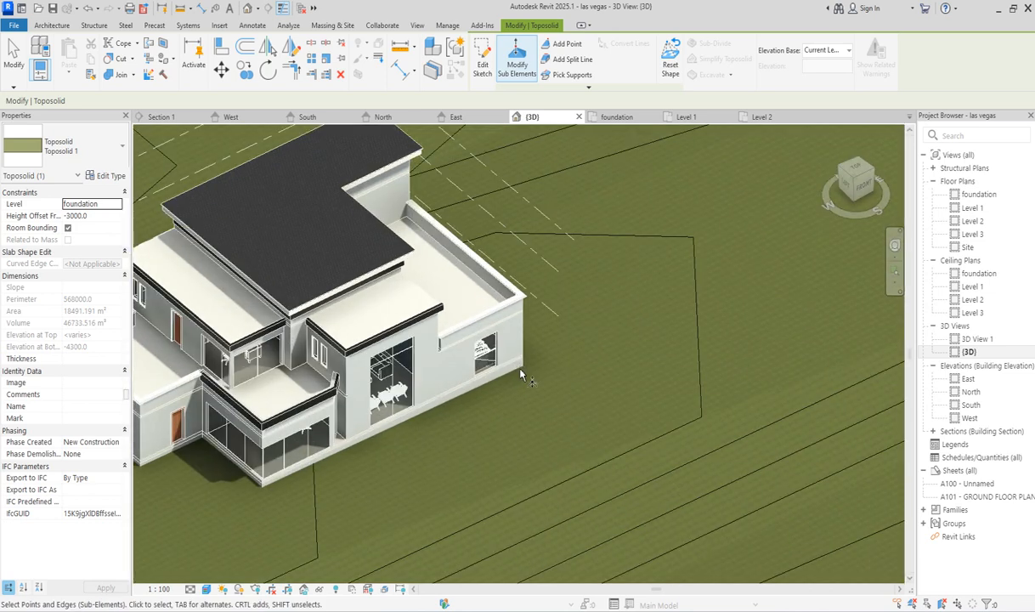
scroll(521, 370, down, 5)
scroll(452, 400, up, 4)
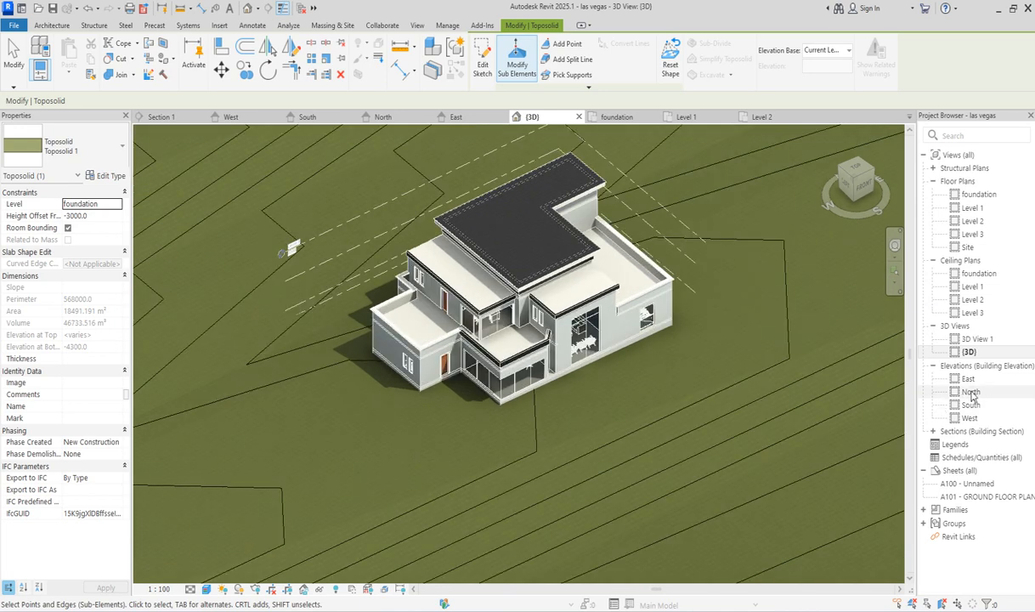
Open the South elevation and check the terrain against the house's foundation
double_click(971, 404)
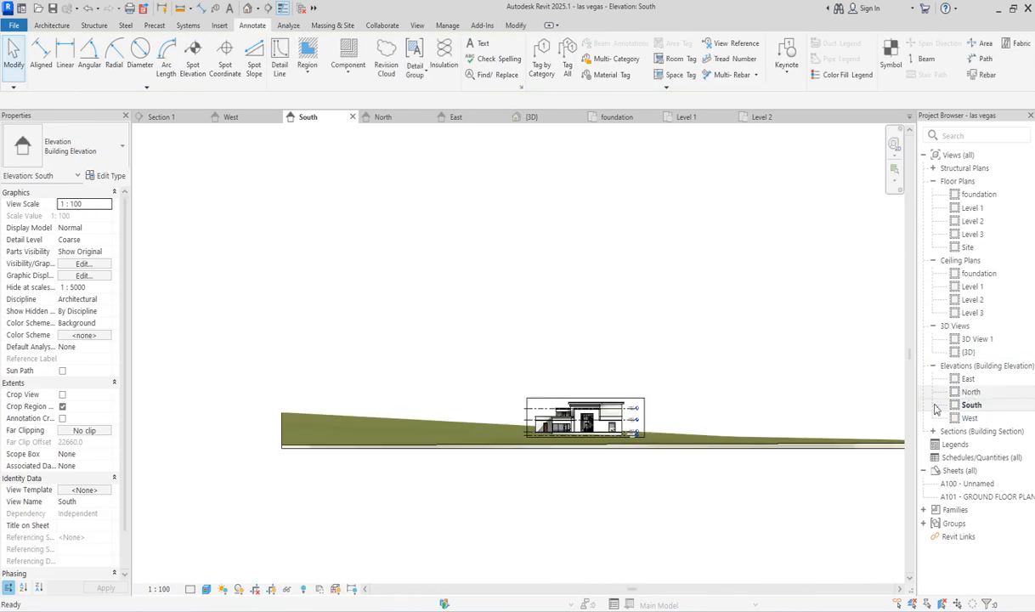
scroll(646, 438, up, 6)
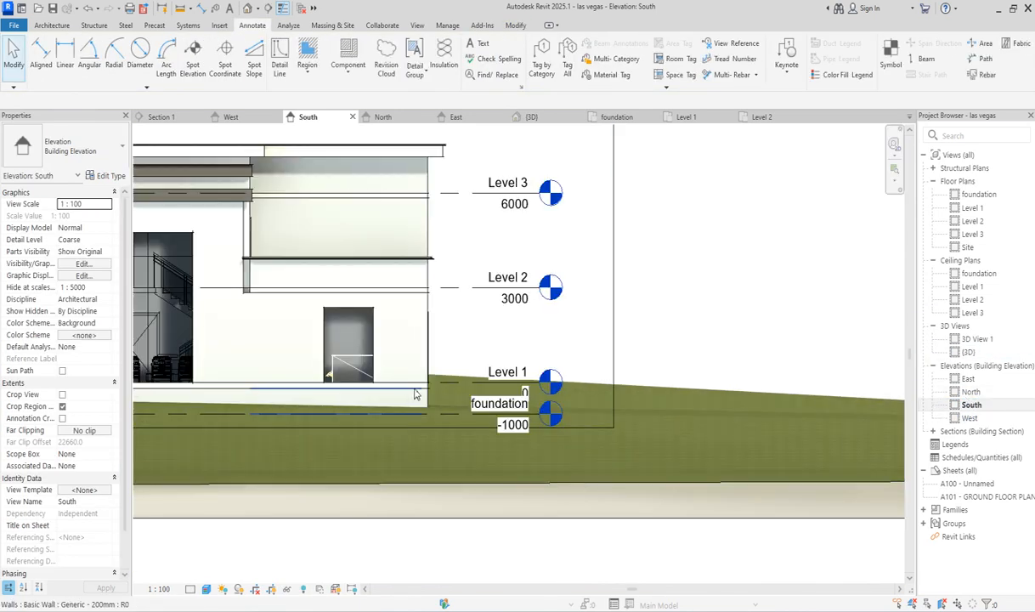
scroll(414, 394, down, 4)
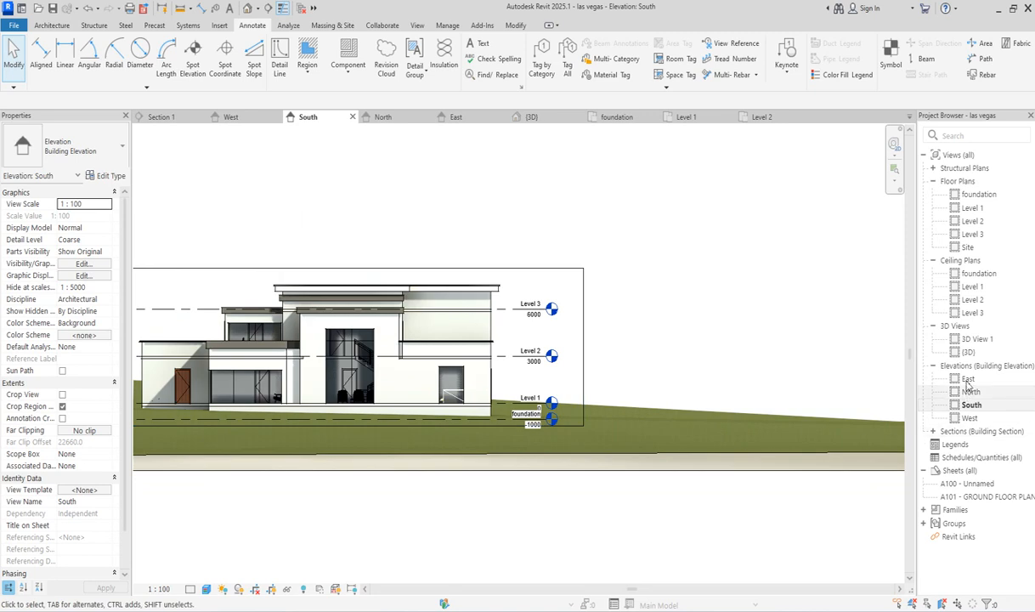
Open the East elevation and examine where the terrain falls away beneath the house's foundation walls
double_click(968, 379)
scroll(629, 437, up, 1)
scroll(660, 459, up, 5)
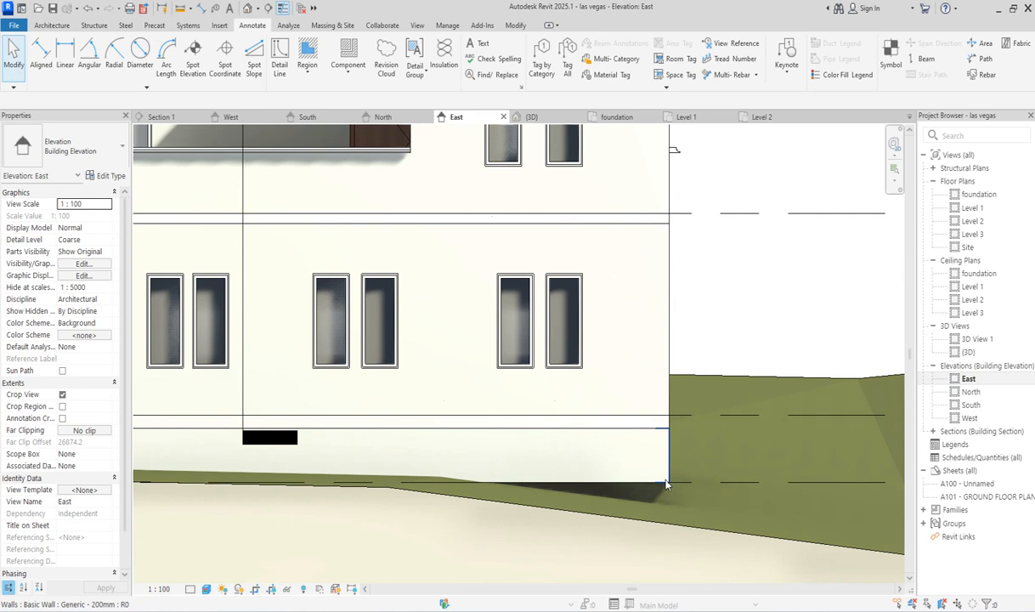
scroll(665, 482, down, 5)
click(698, 511)
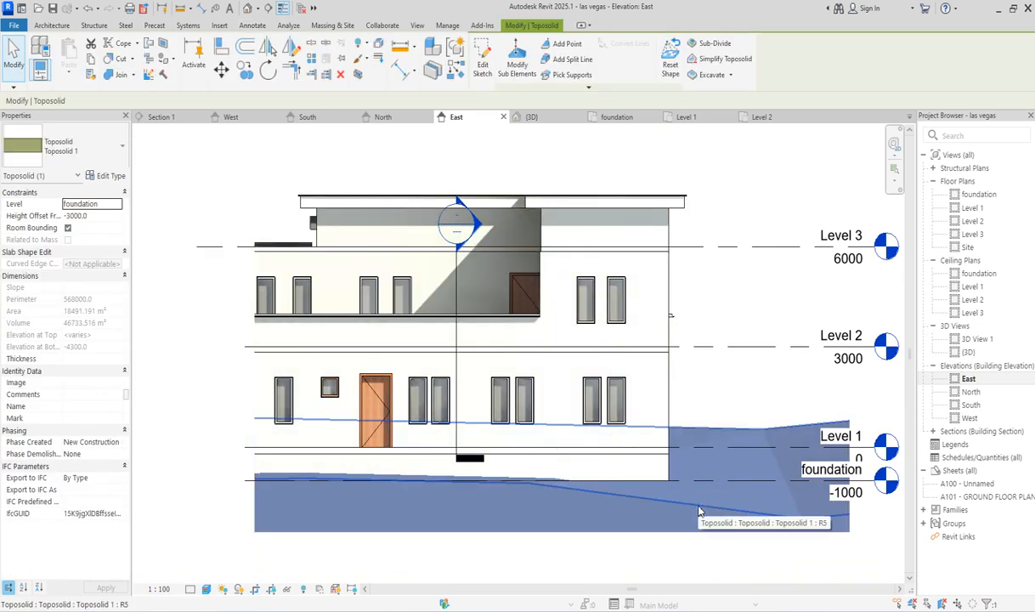
scroll(762, 508, down, 3)
click(776, 510)
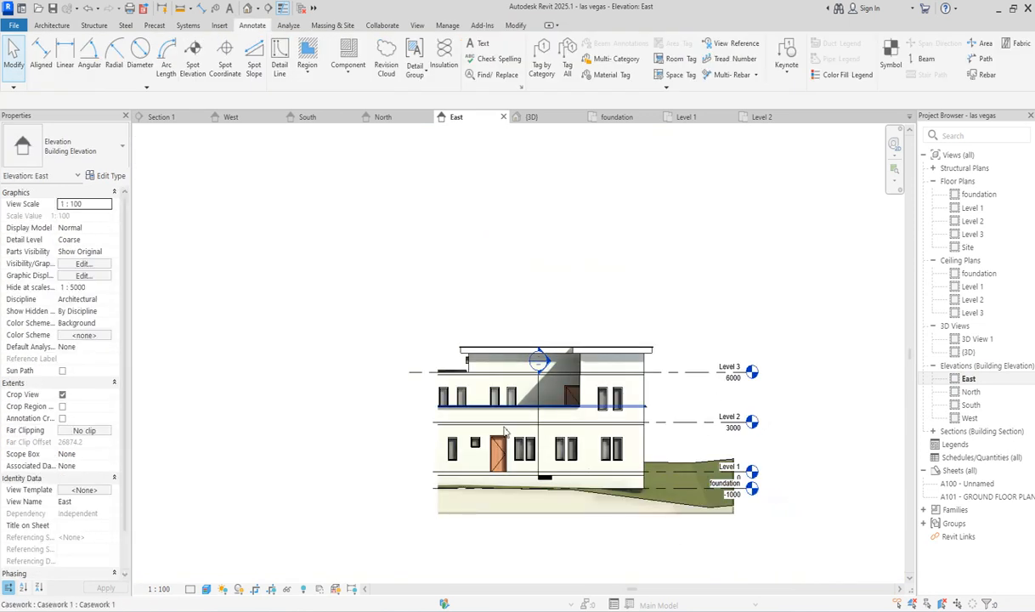
Open the Level 1 floor plan to view the contours around the house, and return to the {3D} view
double_click(970, 208)
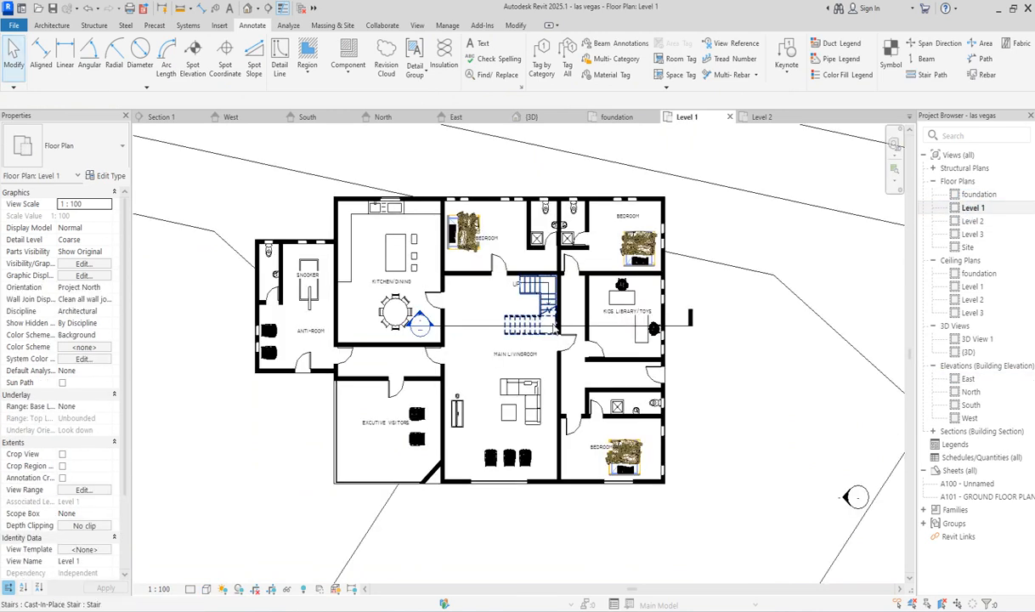
double_click(967, 351)
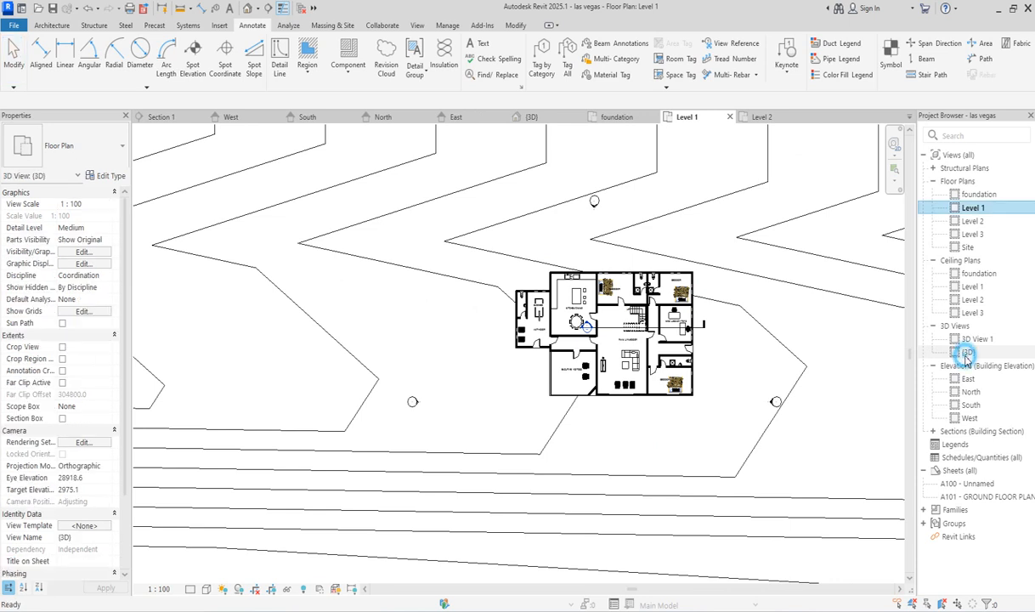
scroll(727, 375, down, 8)
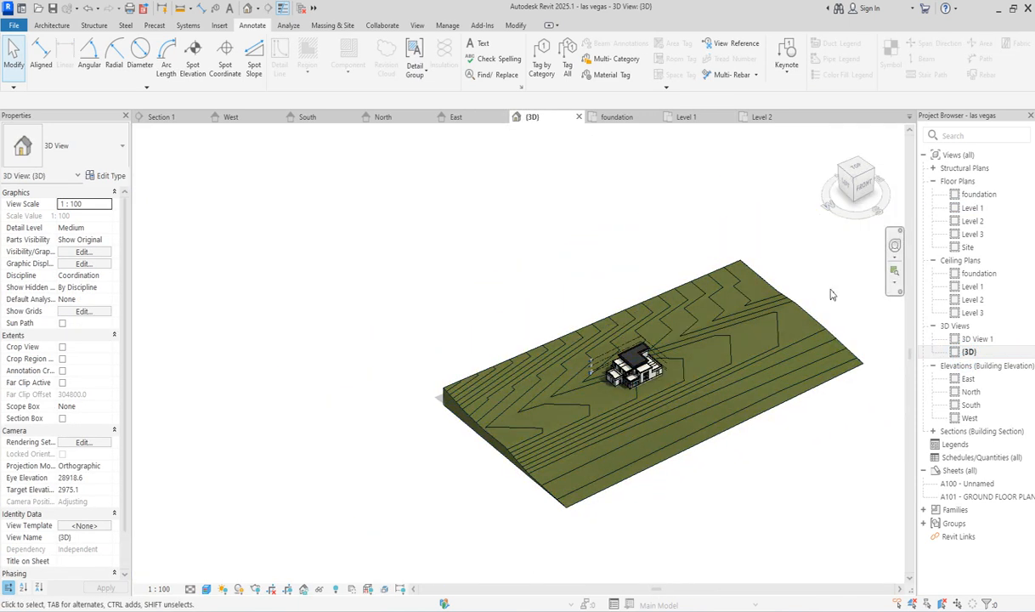
In the toposolid type's structure layer, duplicate the material Air Infiltration Barrier(10) together with its assets
click(734, 272)
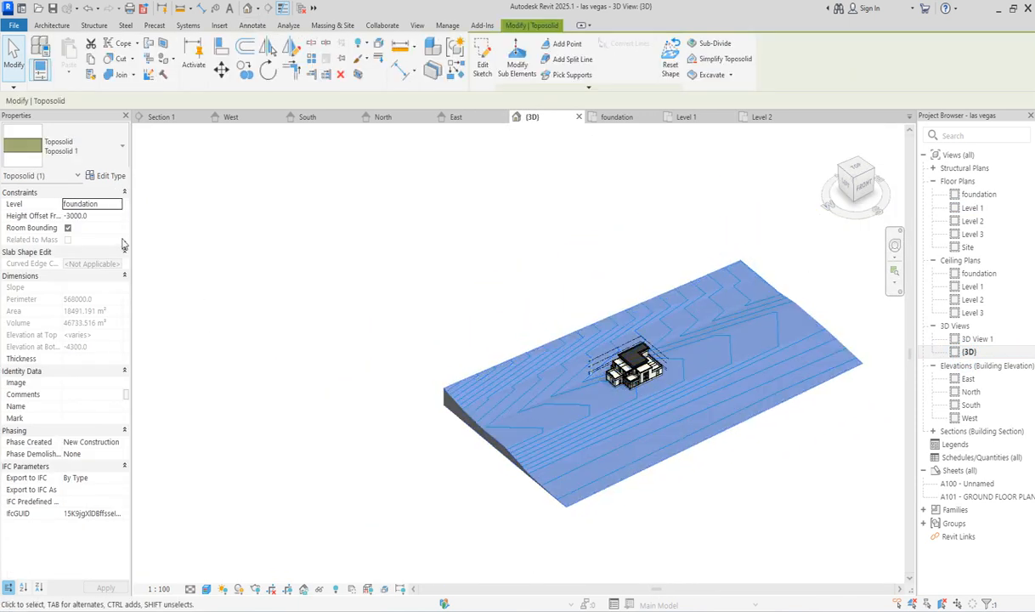
click(112, 176)
click(567, 231)
click(493, 240)
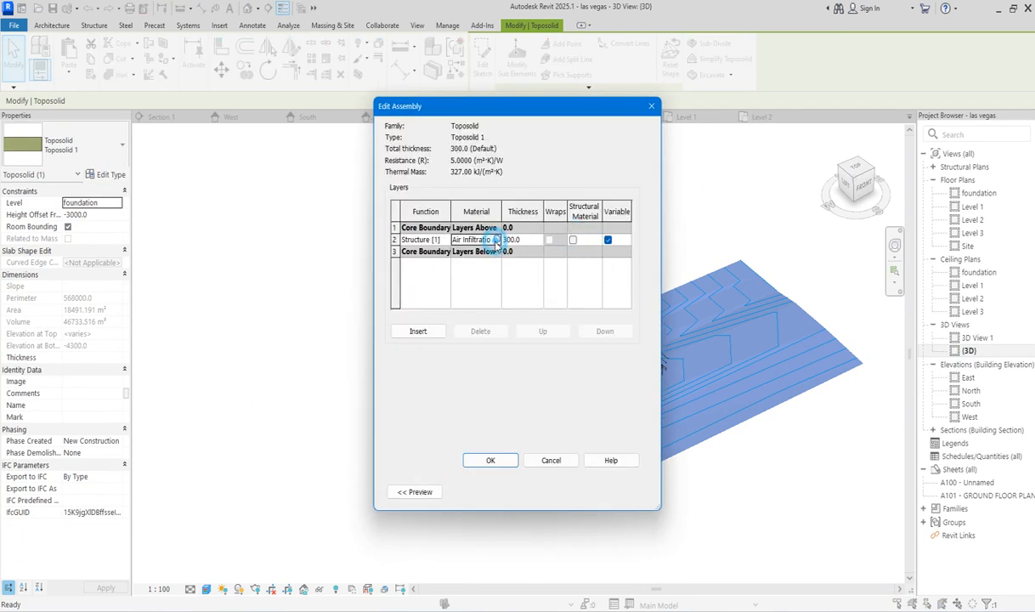
click(495, 241)
right_click(310, 280)
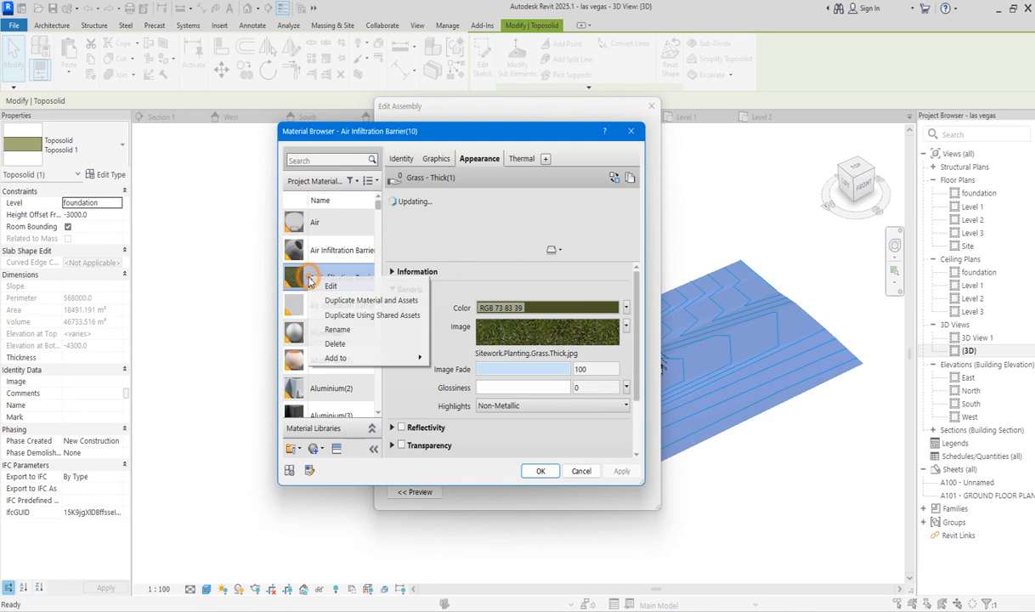
click(346, 303)
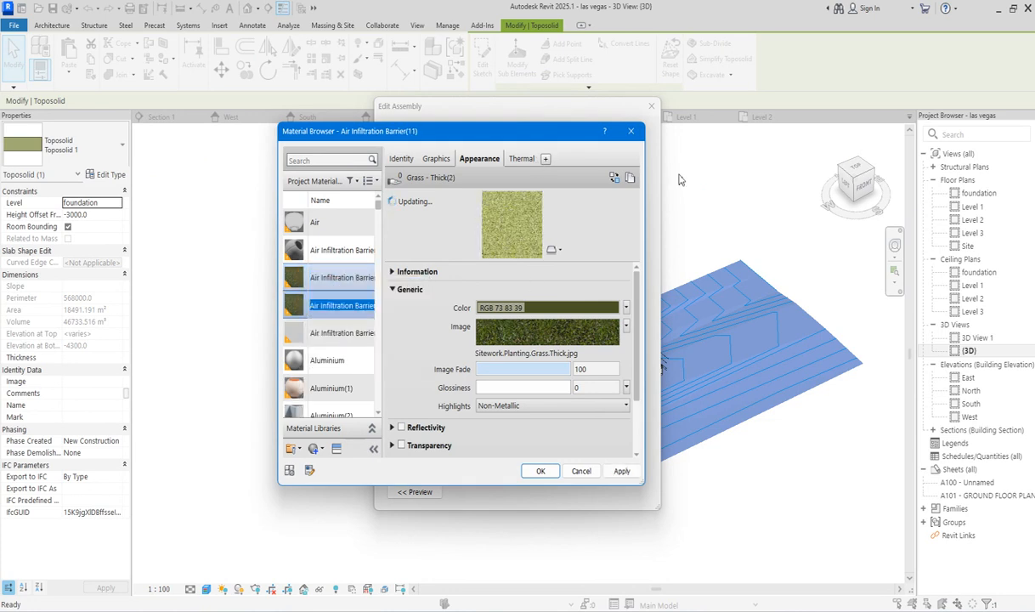
Replace the duplicated material's appearance asset with Asphalt 3 from the Sitework appearance library
click(614, 177)
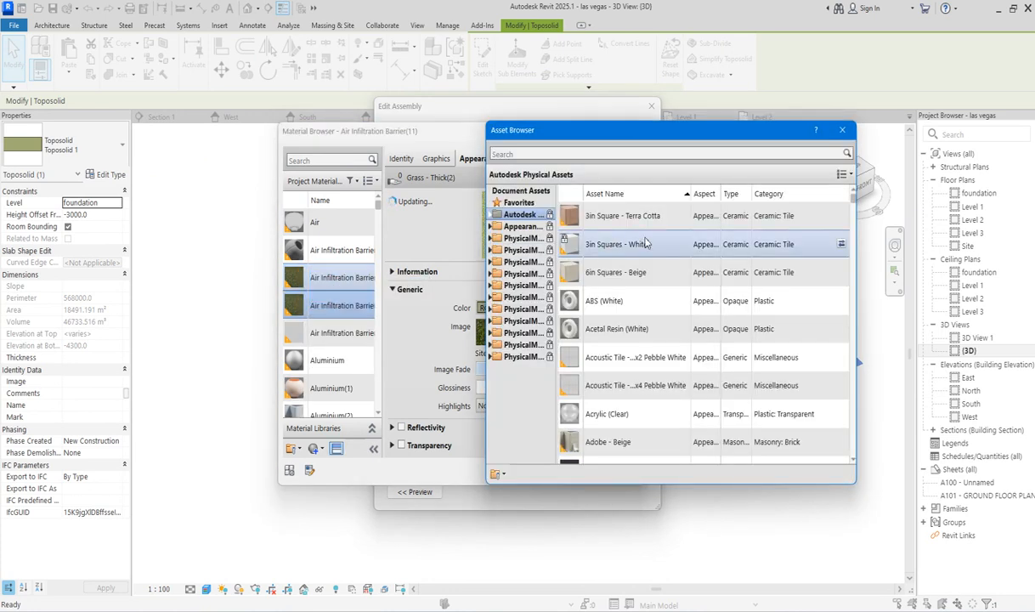
click(491, 227)
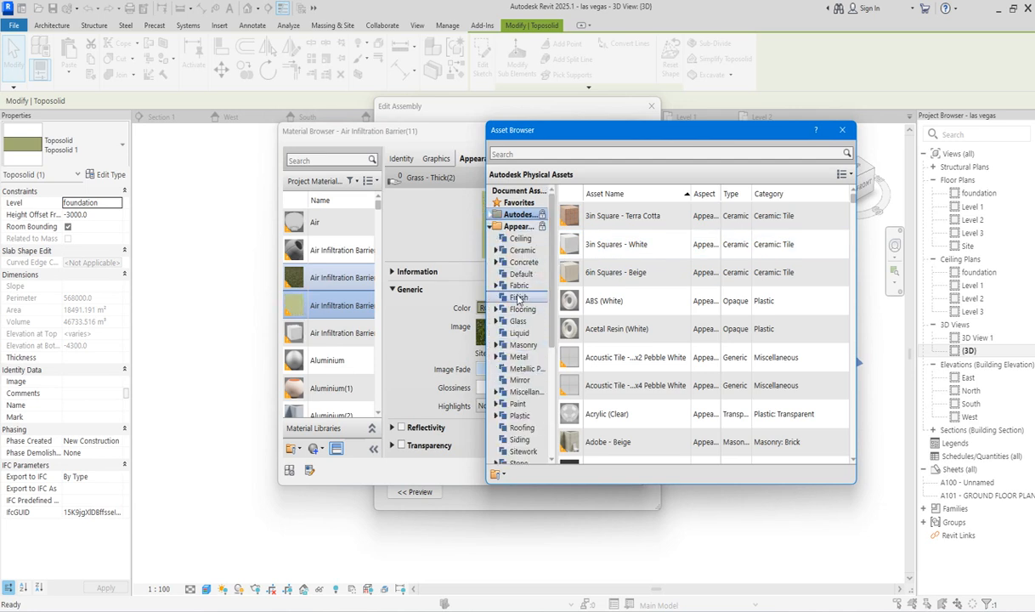
scroll(518, 378, down, 4)
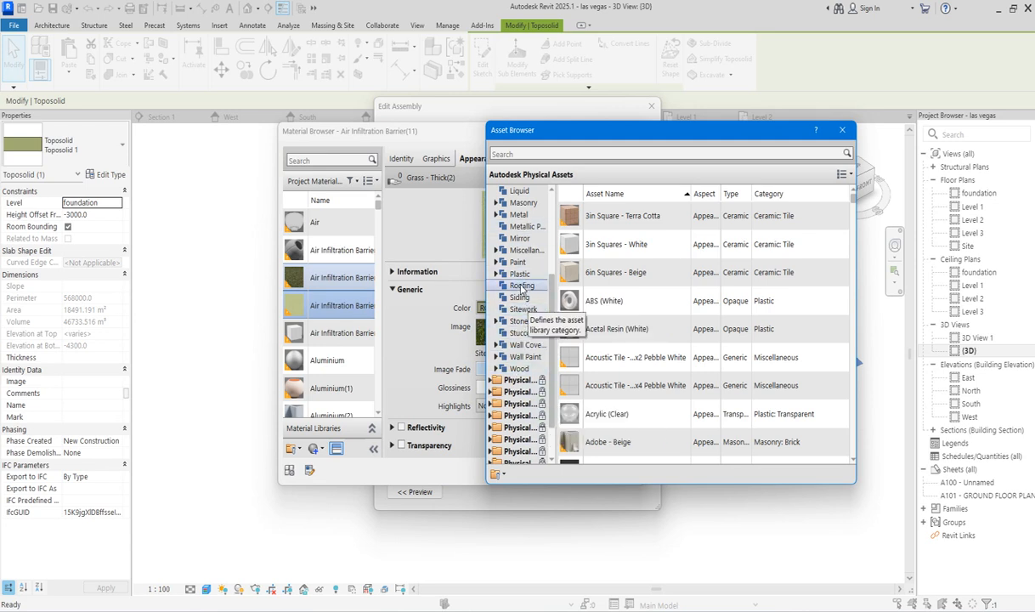
scroll(514, 340, up, 1)
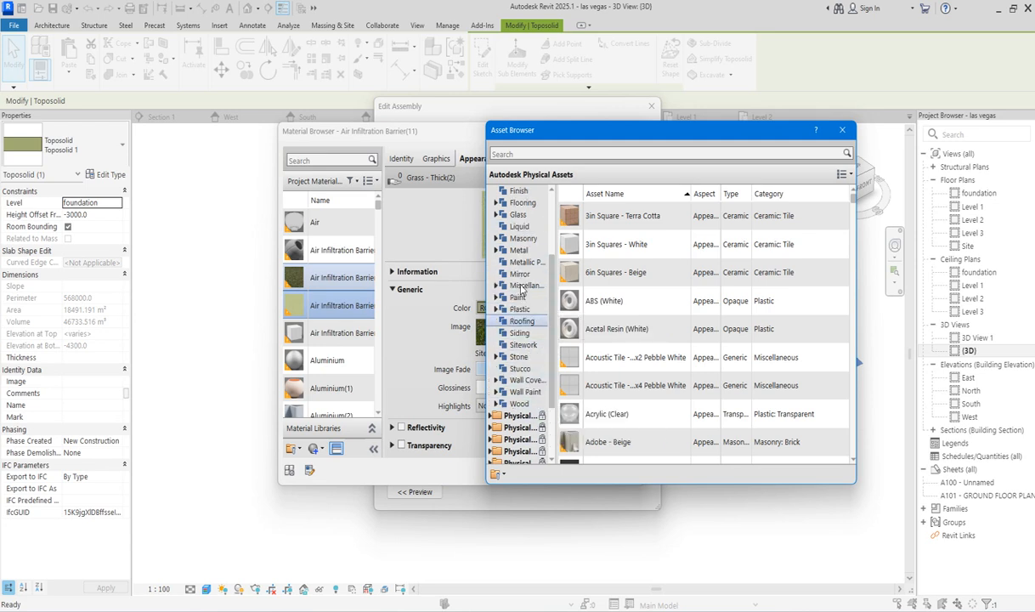
click(517, 346)
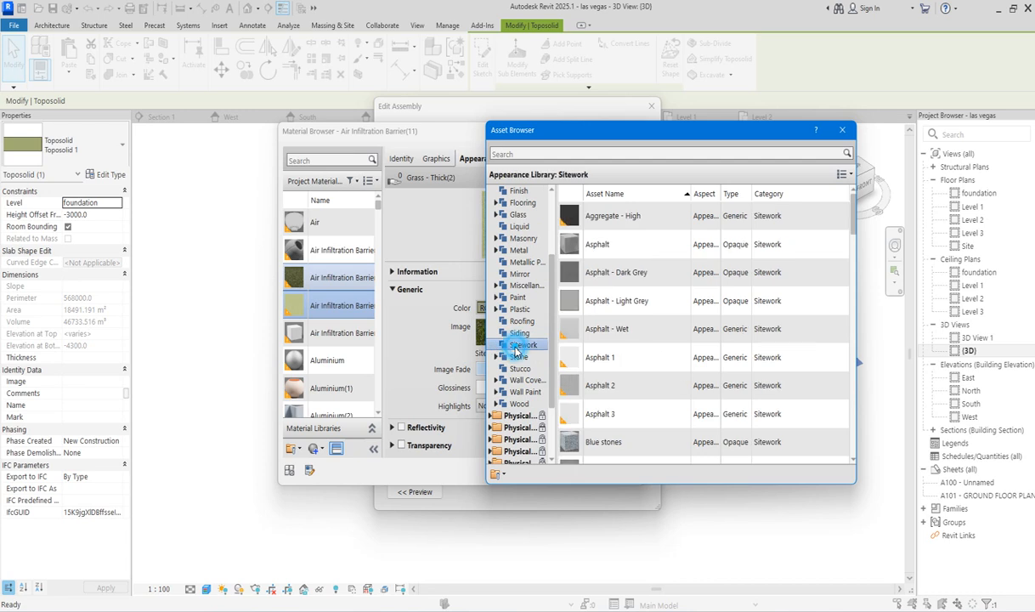
double_click(614, 415)
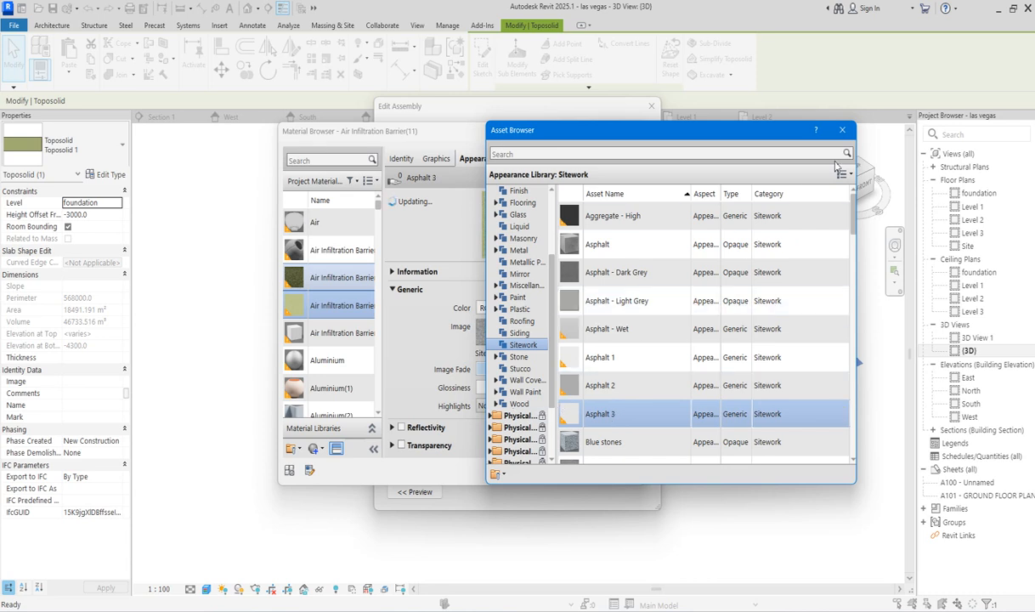
click(842, 132)
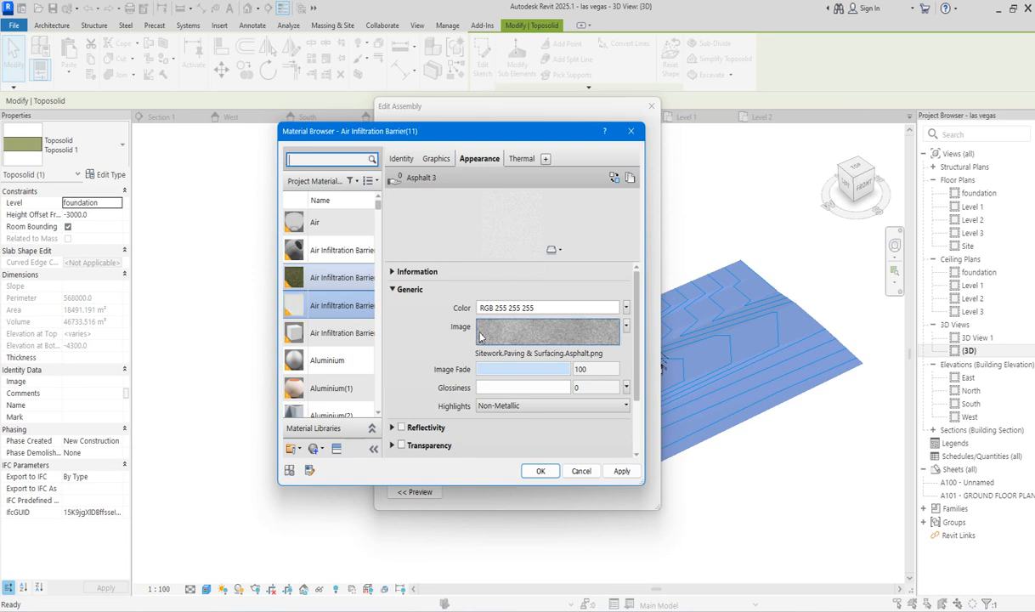
Keep the material's appearance color white and set the asphalt image texture's brightness to 100
click(604, 306)
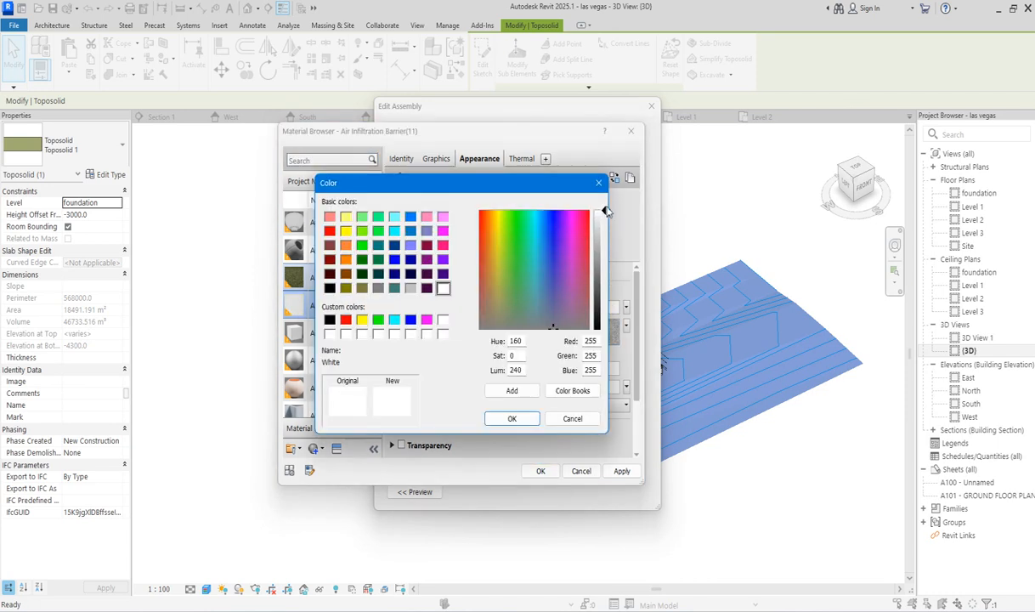
click(514, 418)
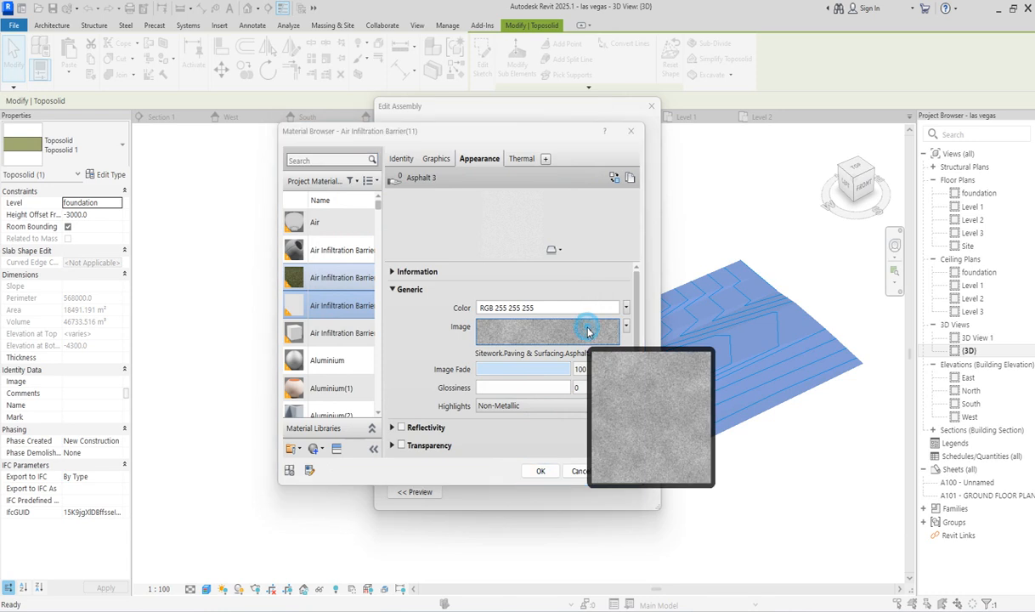
click(588, 332)
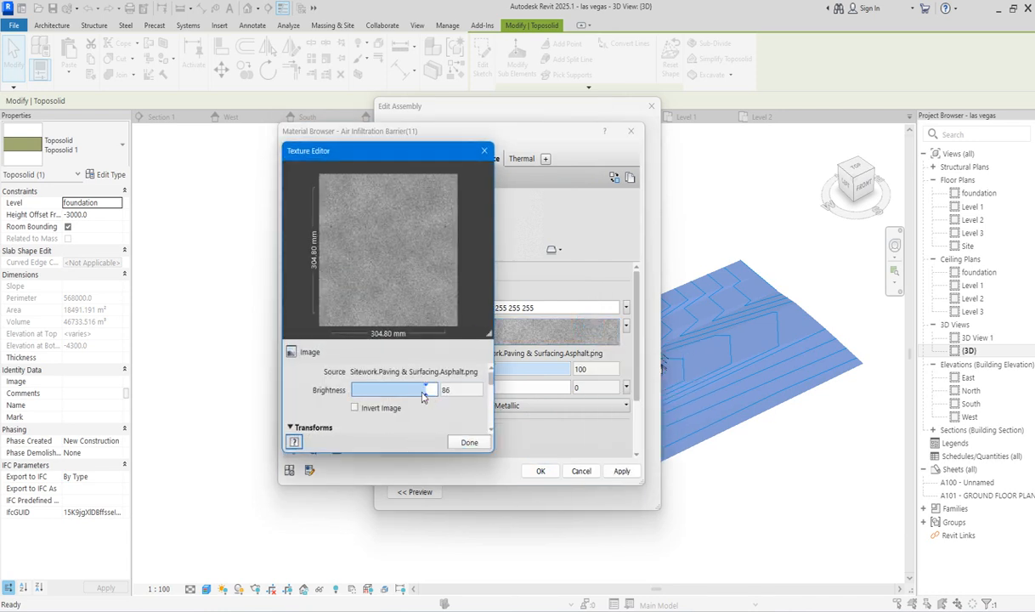
drag(426, 392, 437, 392)
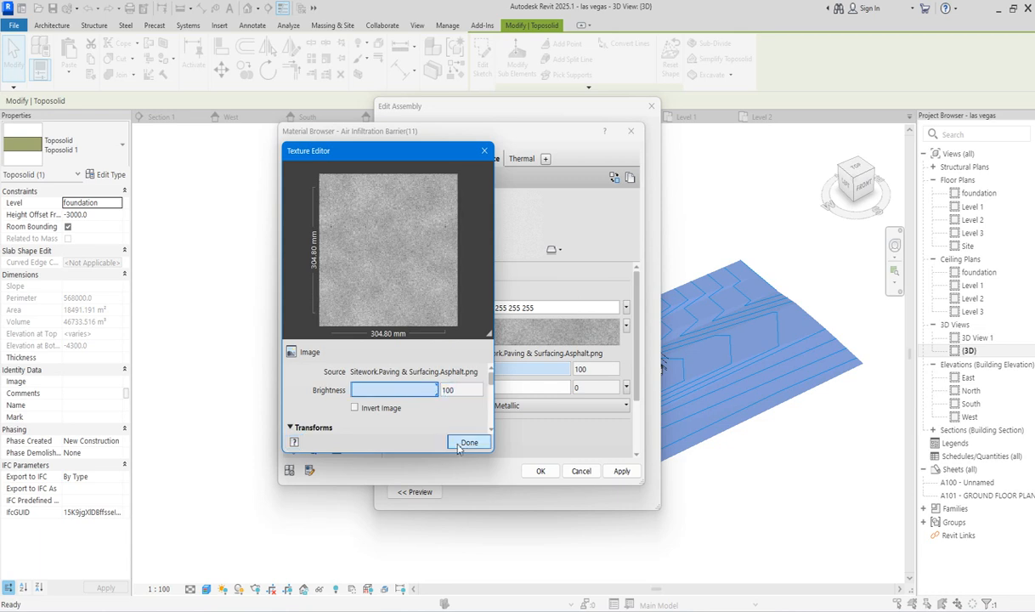
click(460, 391)
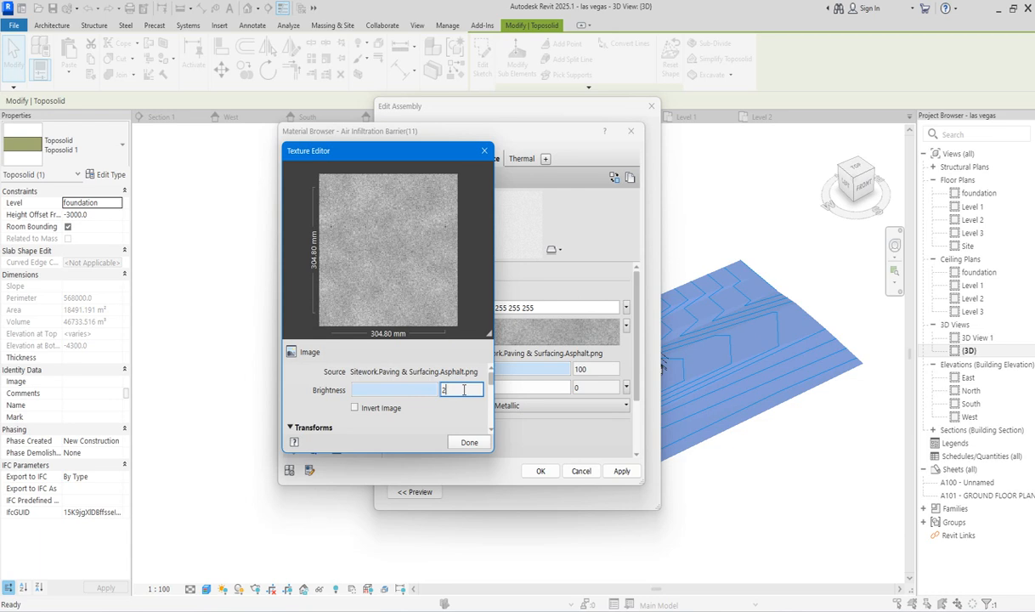
click(417, 389)
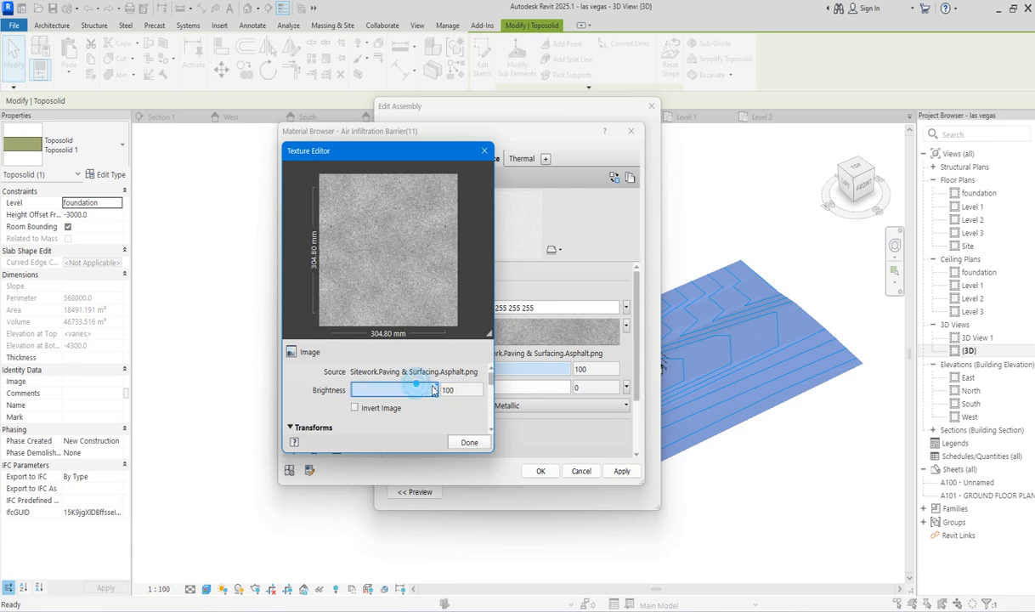
drag(493, 387, 442, 437)
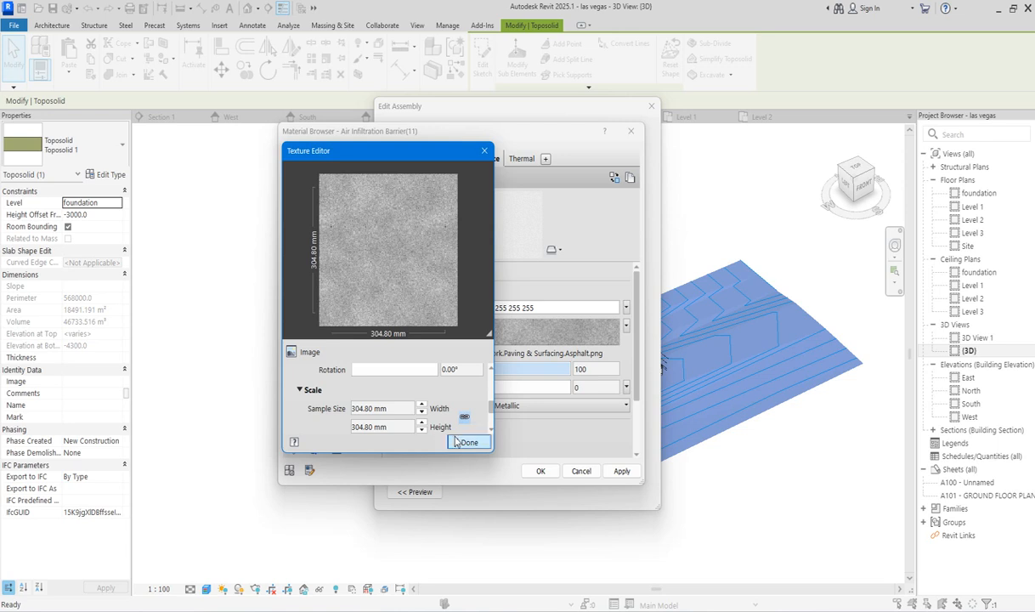
click(469, 442)
Assign the asphalt material to the toposolid's structure layer, apply the type changes, and deselect the toposolid
click(533, 473)
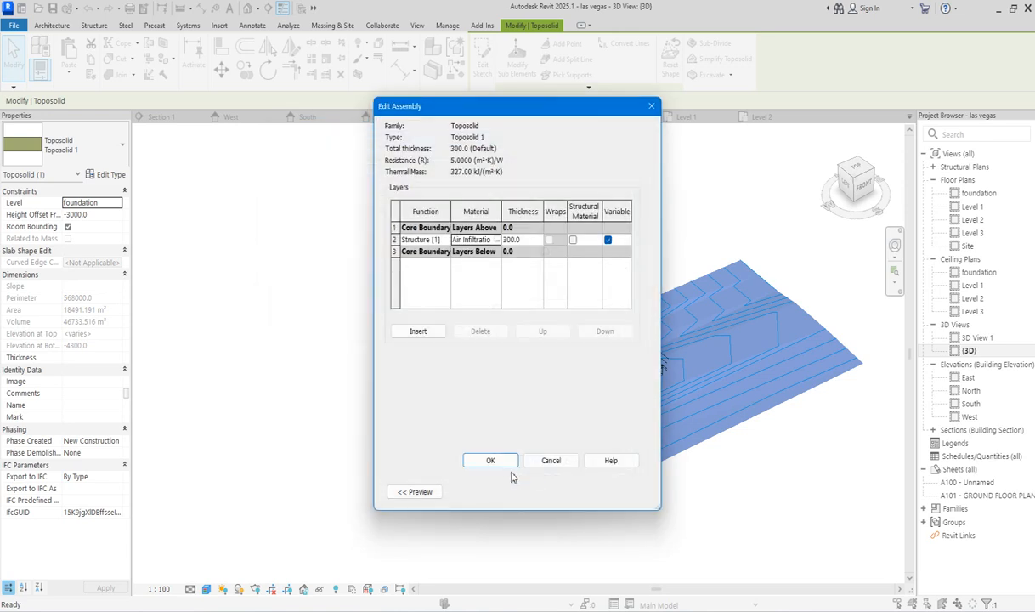
click(492, 460)
click(507, 490)
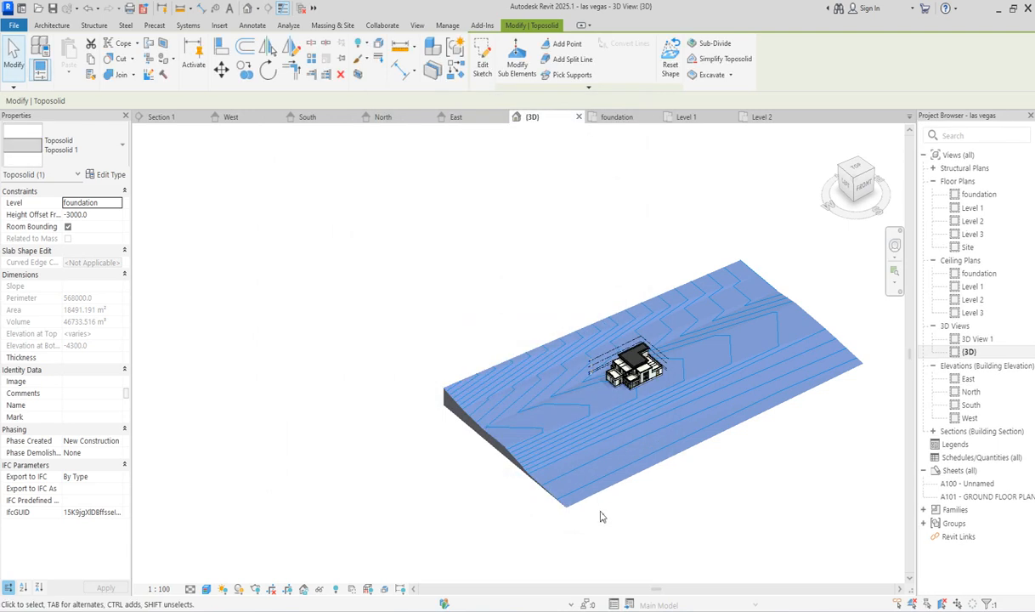
click(787, 425)
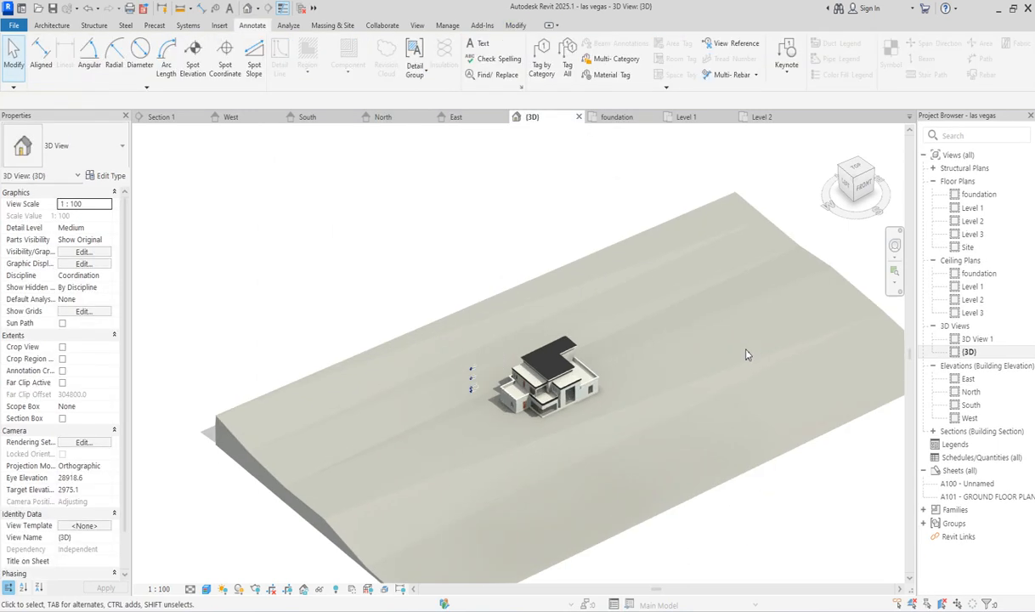
Edit the toposolid's sub-elements and set the third point from the rear corner, along the short far edge, to elevation -1000
scroll(731, 357, up, 5)
scroll(408, 442, up, 6)
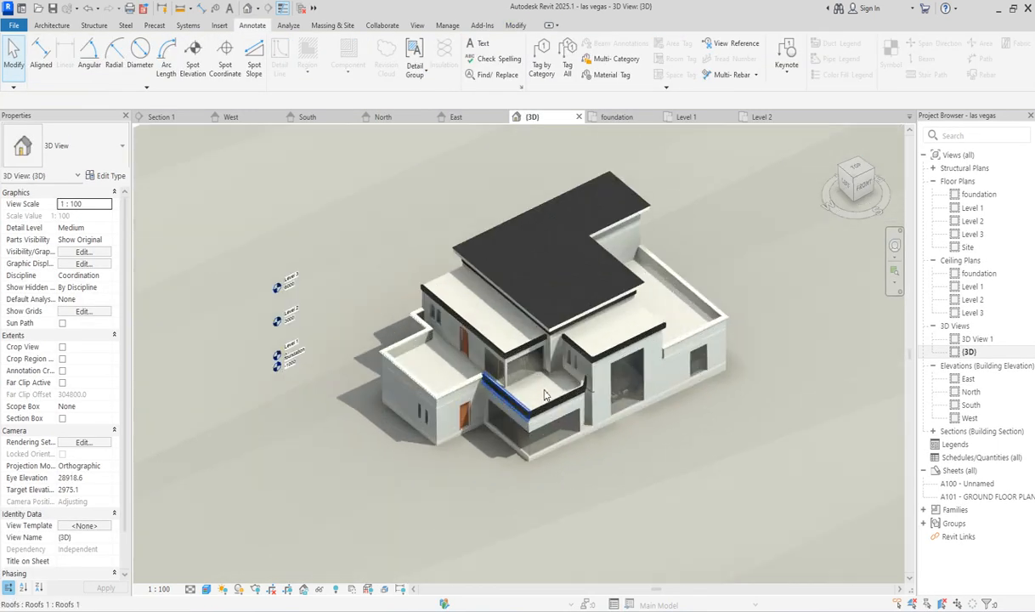
scroll(765, 385, up, 2)
scroll(731, 387, down, 8)
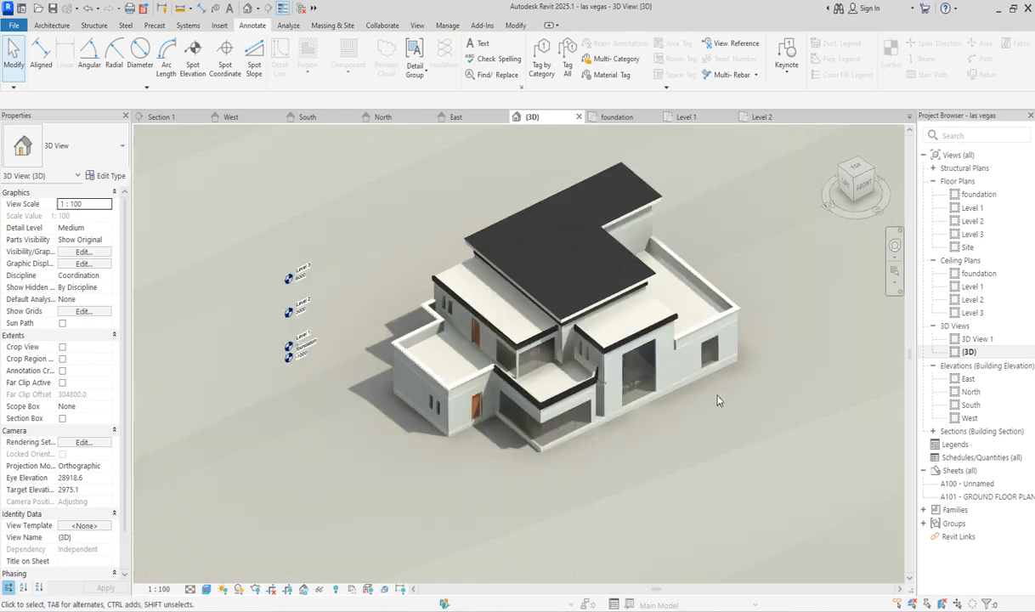
scroll(548, 298, down, 3)
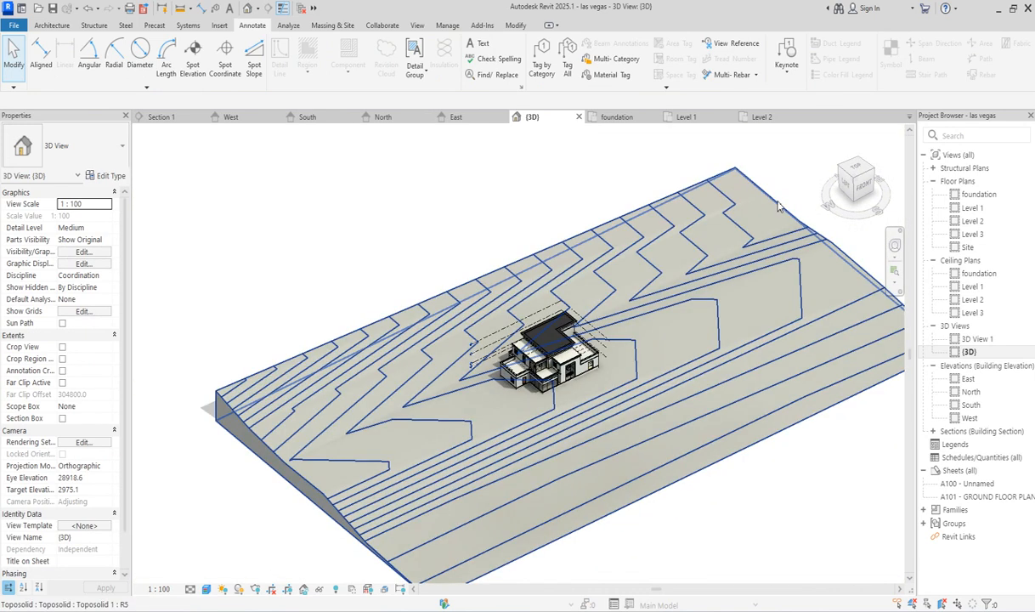
click(782, 227)
click(516, 64)
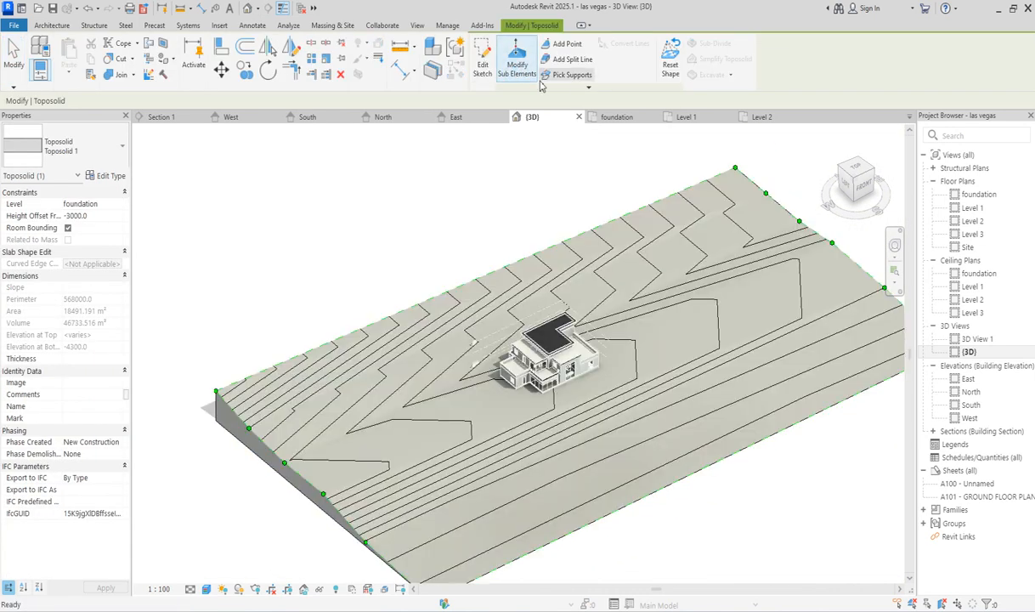
click(798, 222)
scroll(807, 222, up, 2)
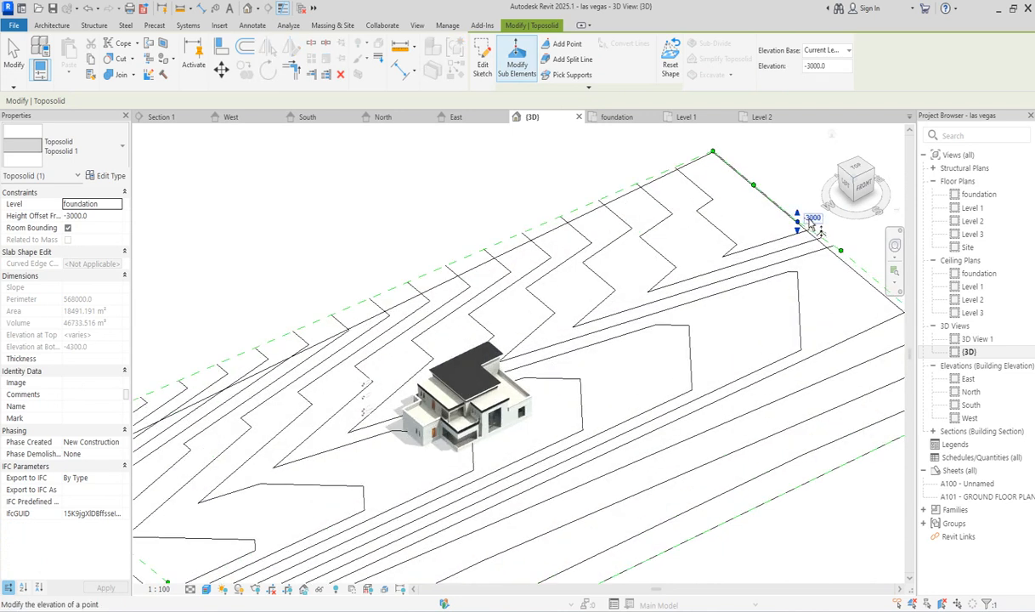
text(1)
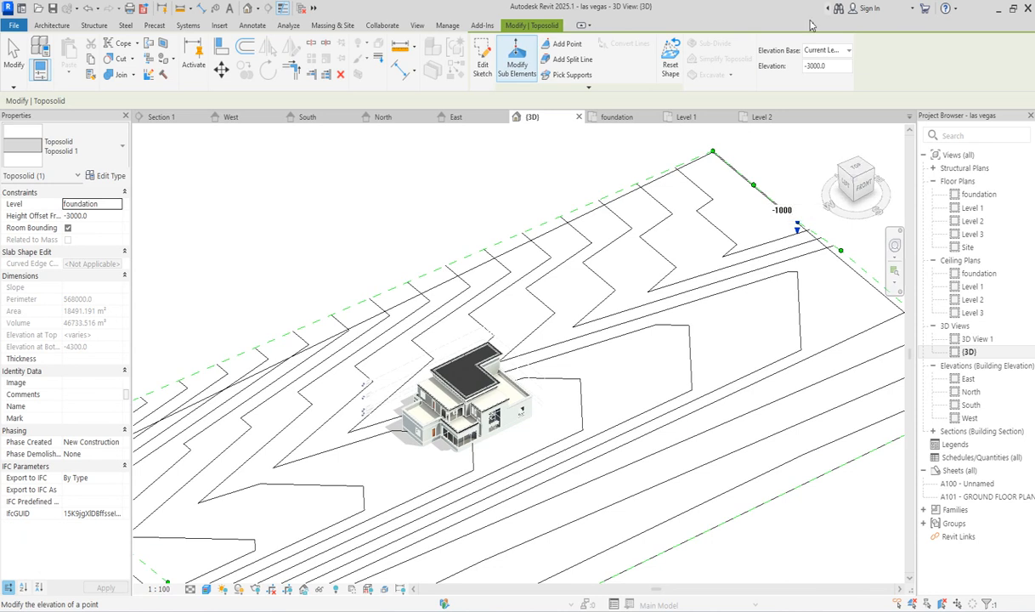
click(781, 181)
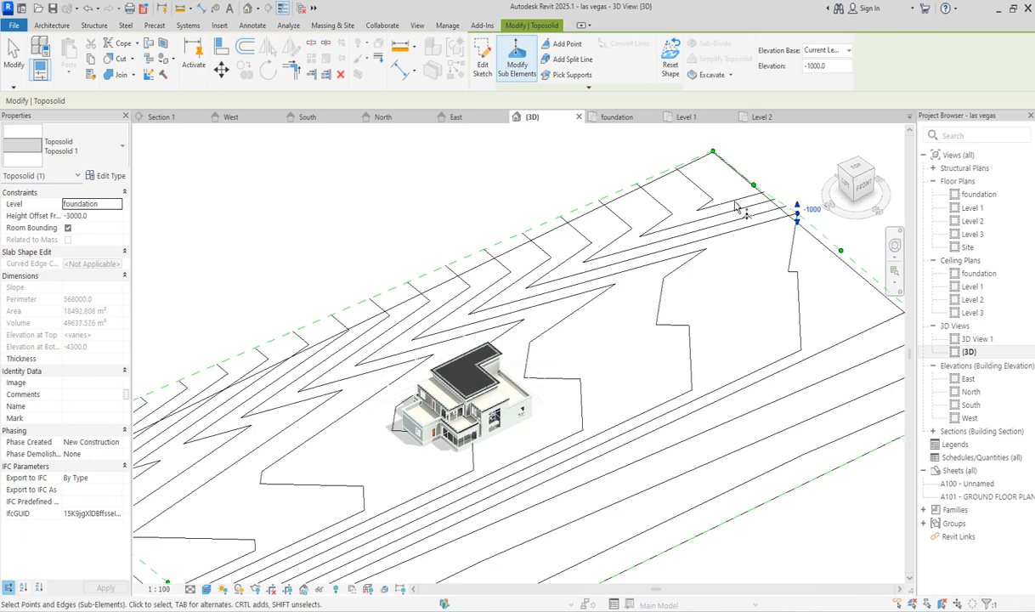
Set the elevation of the edge point next to the toposolid's rear corner to -200
click(754, 186)
click(768, 181)
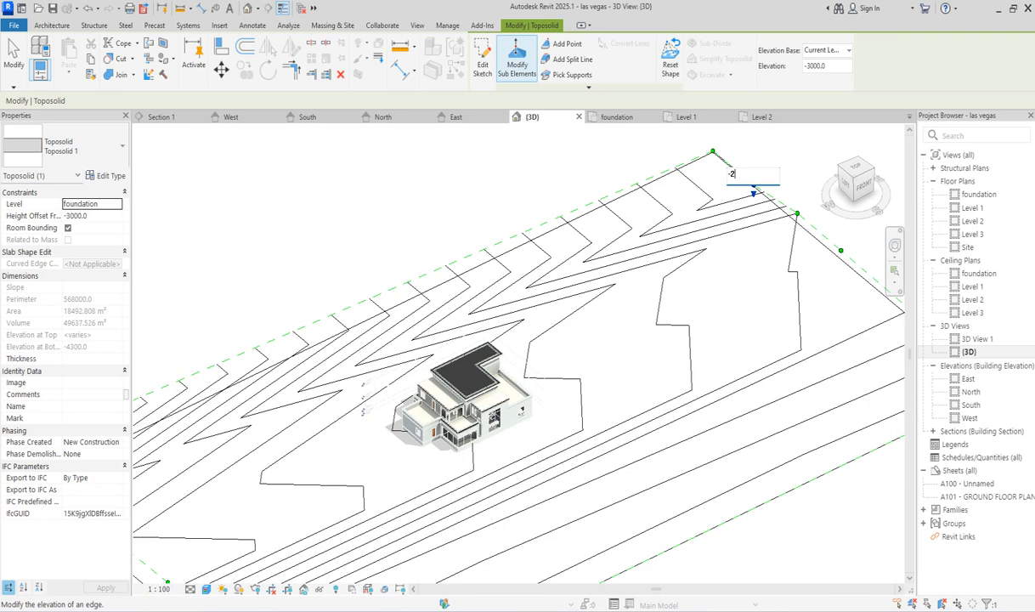
text(00)
key(Return)
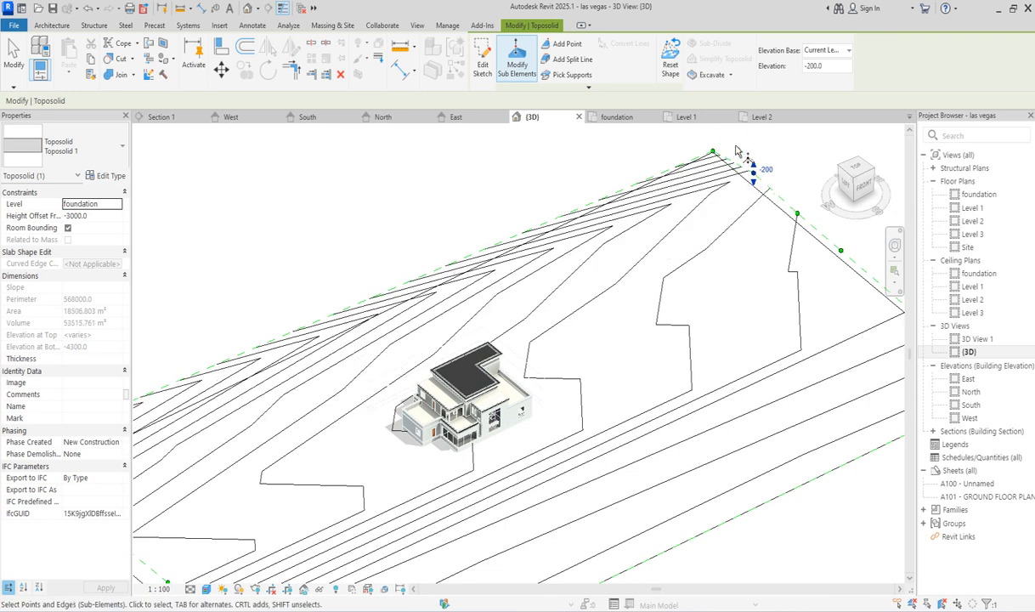
Set the elevation of the toposolid's rear corner point to 1000 and deselect it
click(714, 153)
click(725, 148)
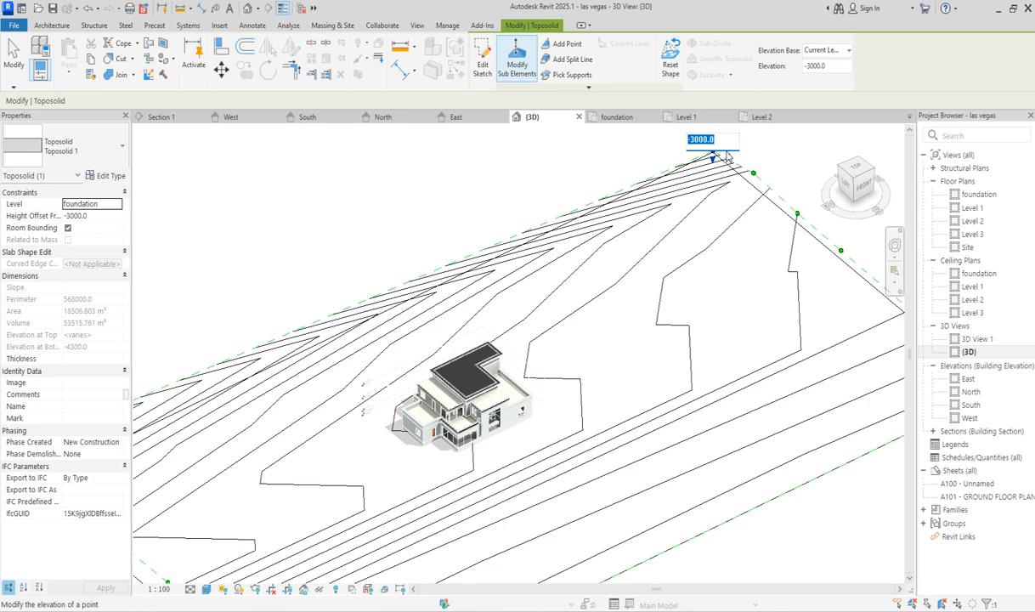
text(100)
key(Return)
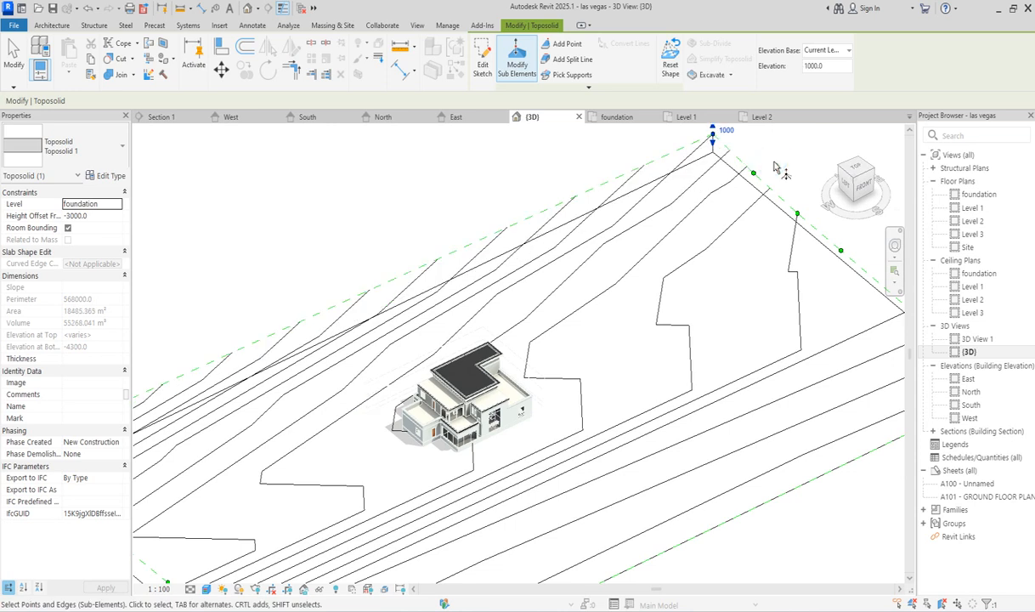
scroll(578, 336, down, 3)
scroll(595, 354, down, 2)
scroll(621, 402, up, 1)
click(699, 409)
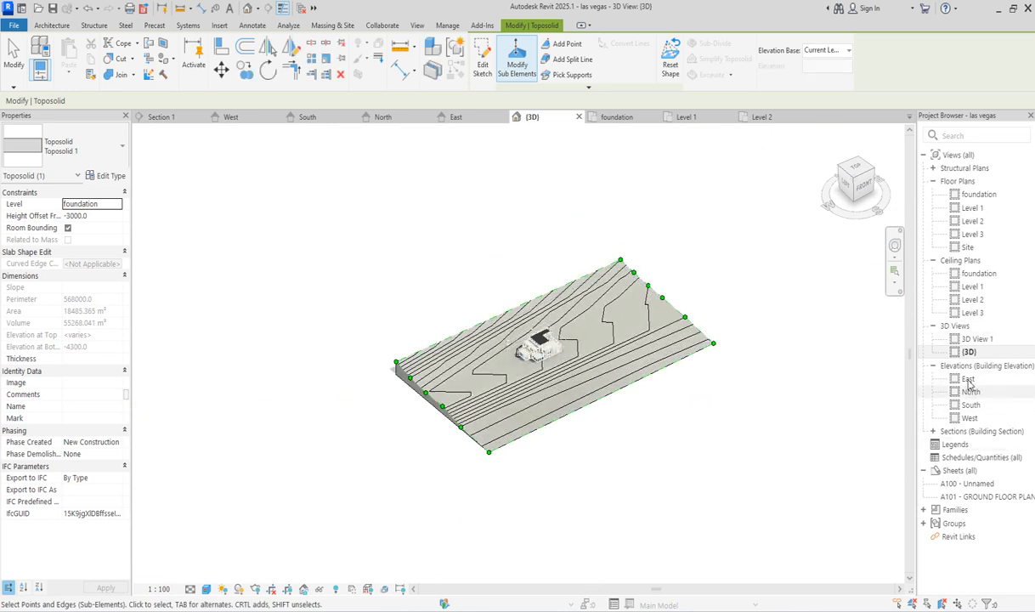
Open the East elevation and examine the reshaped terrain against the house's foundation walls
double_click(969, 380)
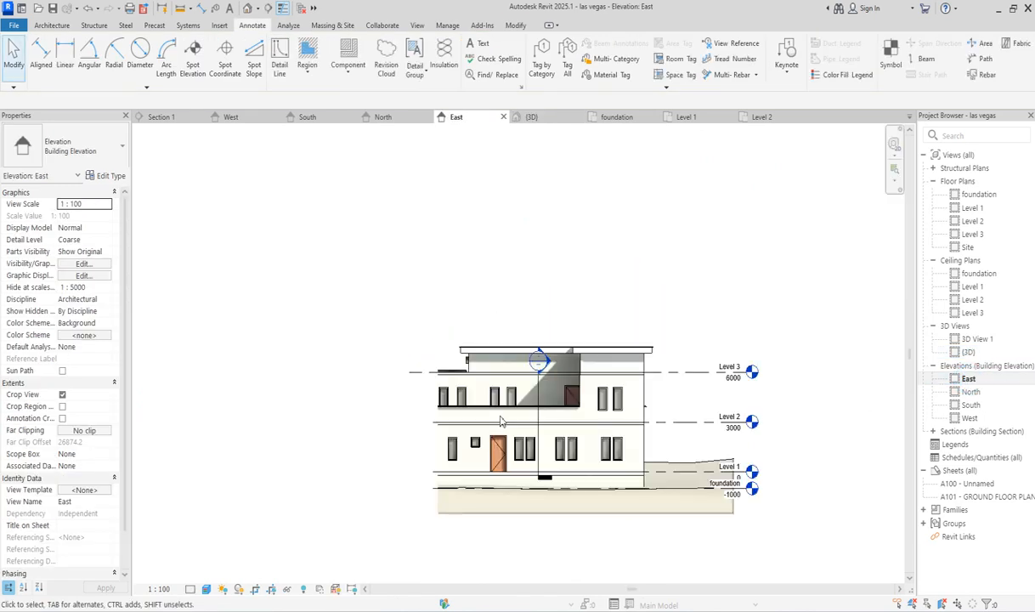
scroll(577, 500, up, 3)
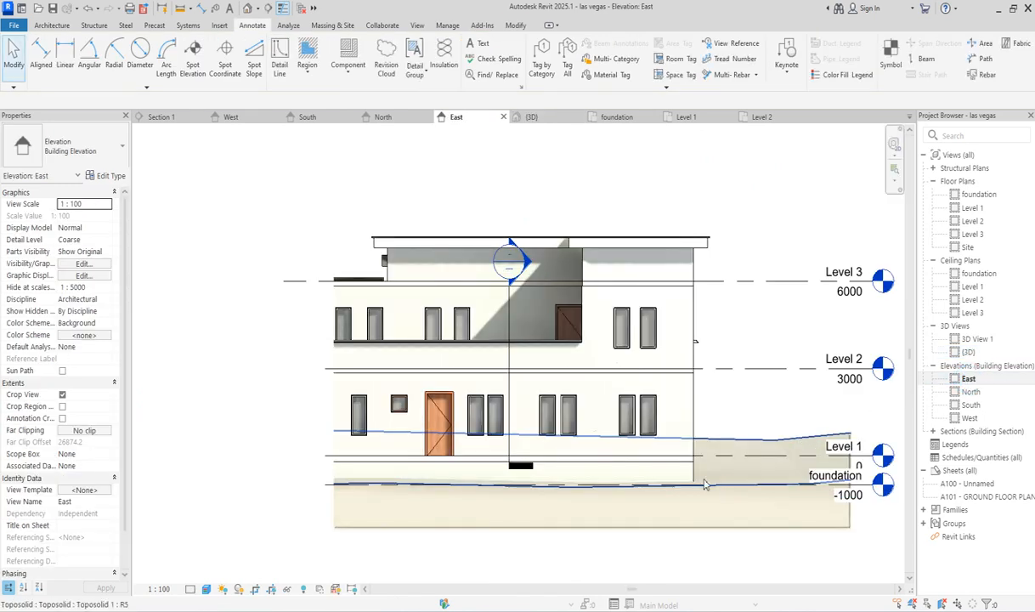
scroll(693, 488, up, 2)
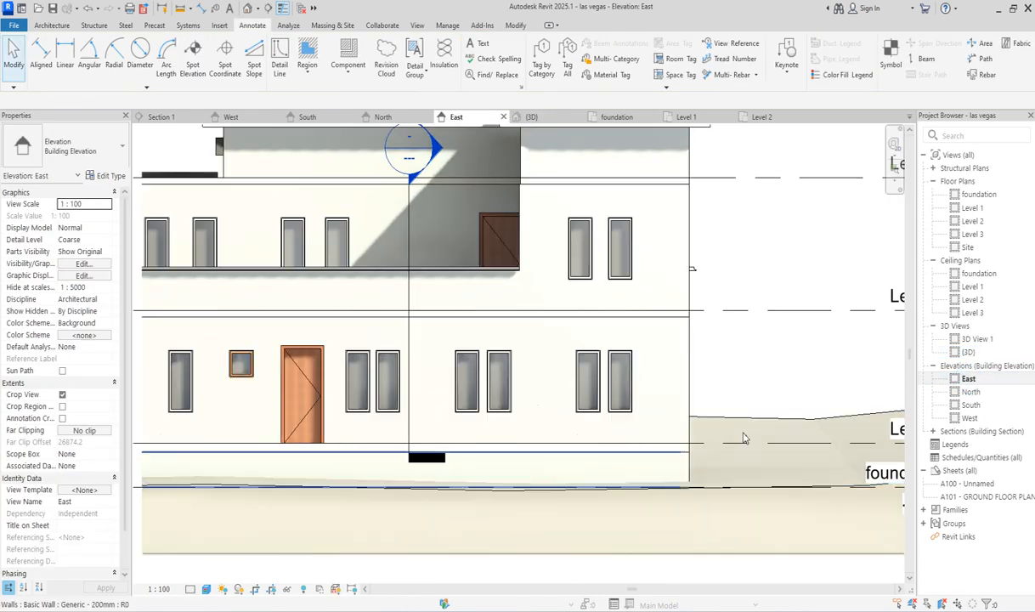
Open the perspective view 3D View 1 and inspect the house on the surrounding ground
double_click(976, 339)
scroll(569, 429, down, 4)
scroll(580, 440, up, 4)
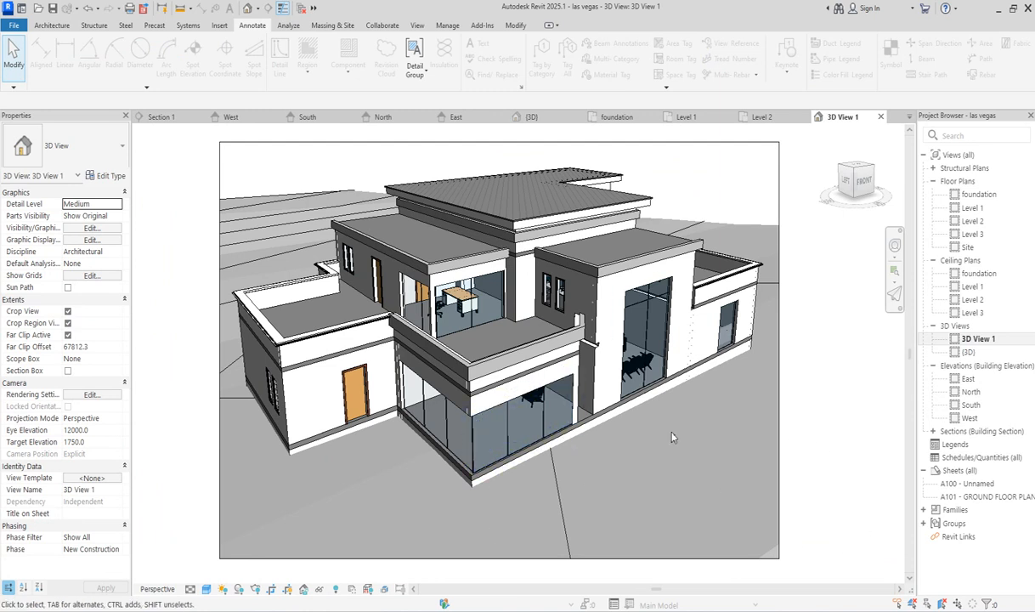
scroll(671, 437, down, 3)
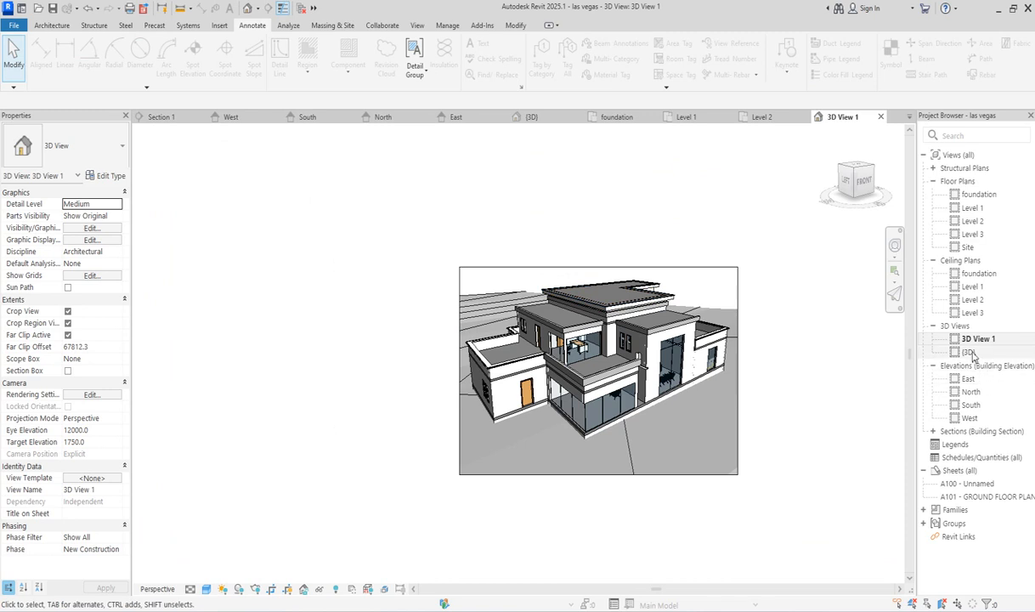
Return to the {3D} view and inspect how the house sits on the sloping ground and its contours
double_click(969, 352)
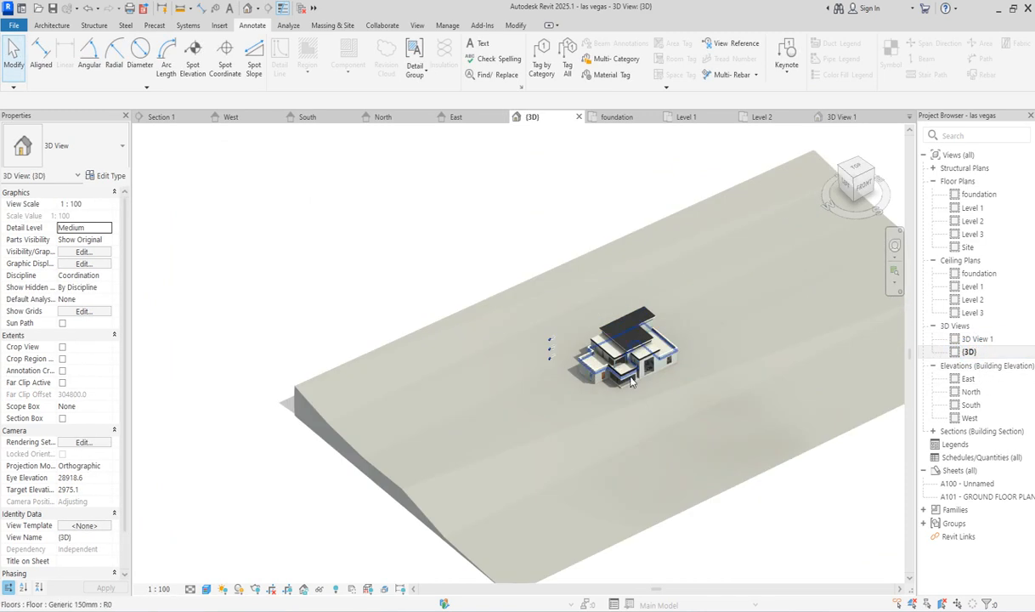
scroll(630, 382, up, 3)
scroll(509, 350, down, 2)
scroll(545, 359, up, 3)
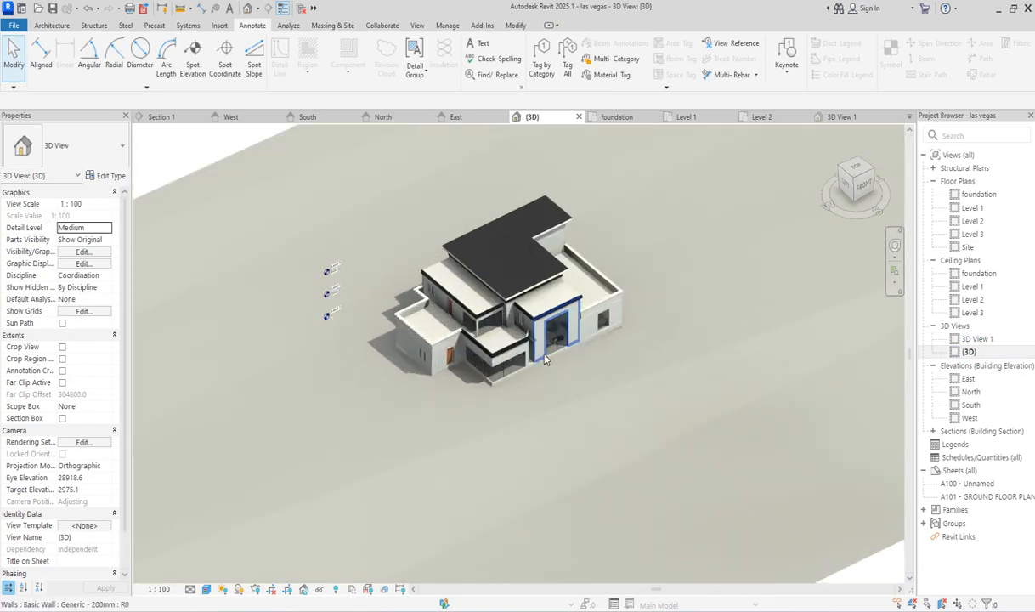
scroll(510, 342, up, 3)
scroll(445, 401, down, 5)
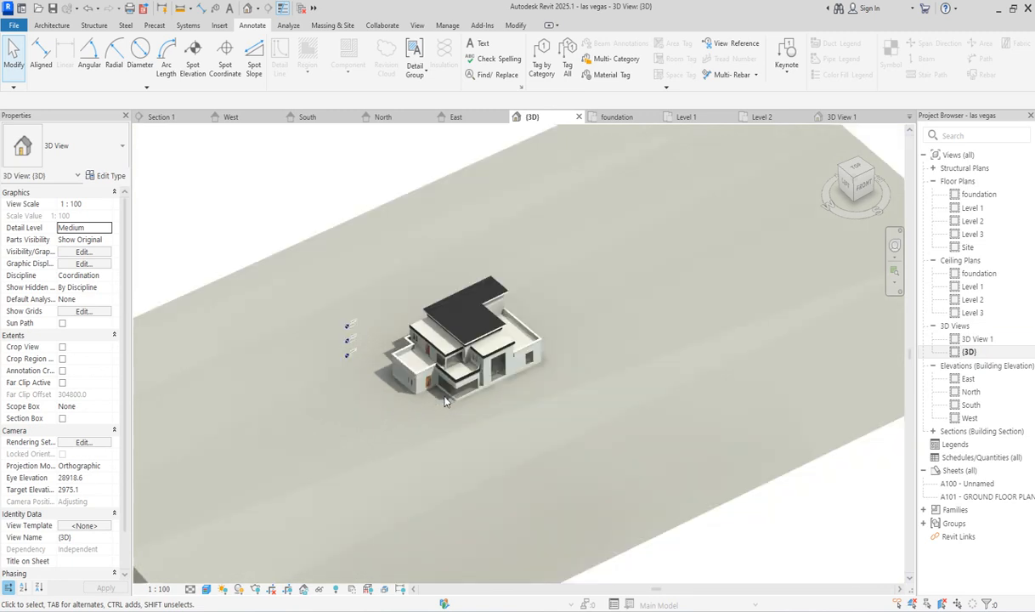
scroll(419, 385, up, 5)
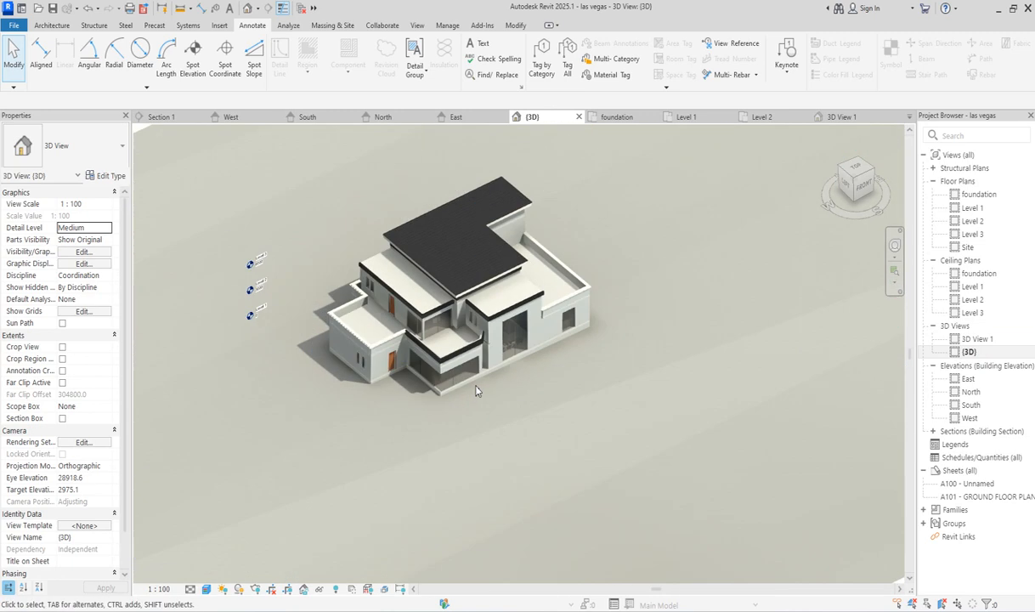
scroll(476, 391, down, 3)
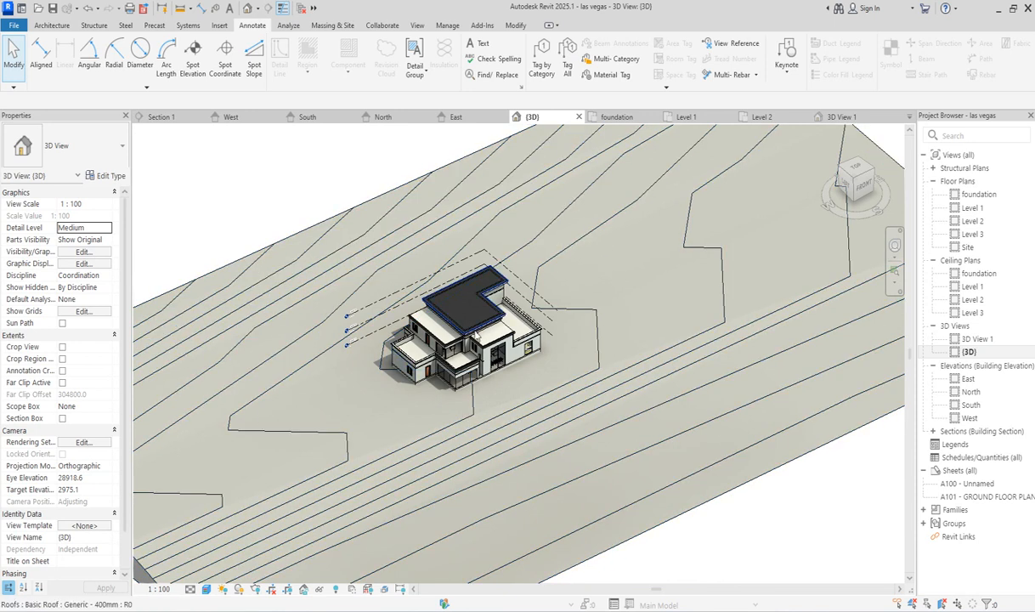
scroll(417, 346, up, 1)
scroll(432, 385, down, 1)
scroll(424, 245, up, 5)
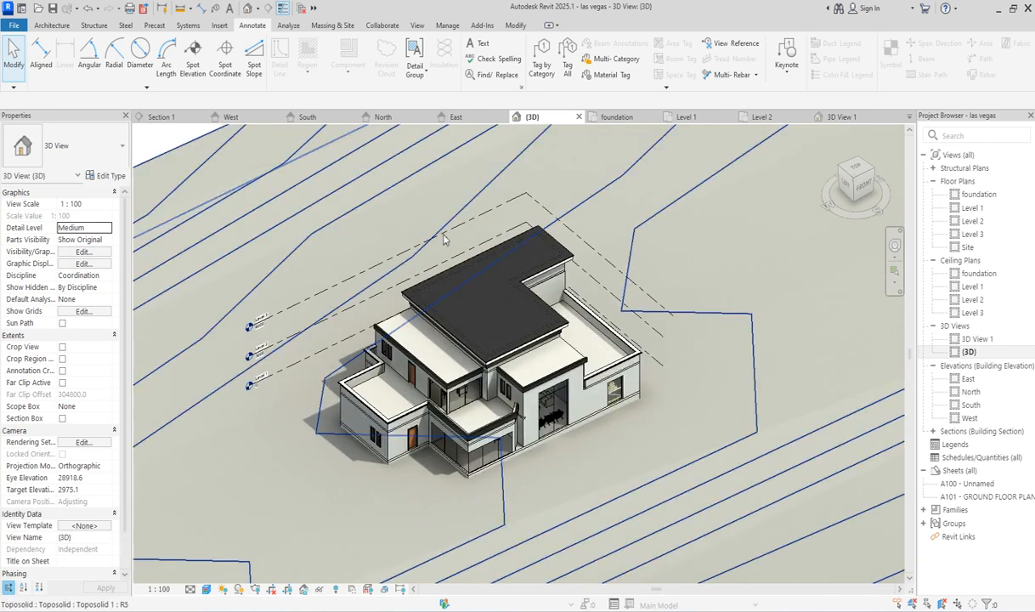